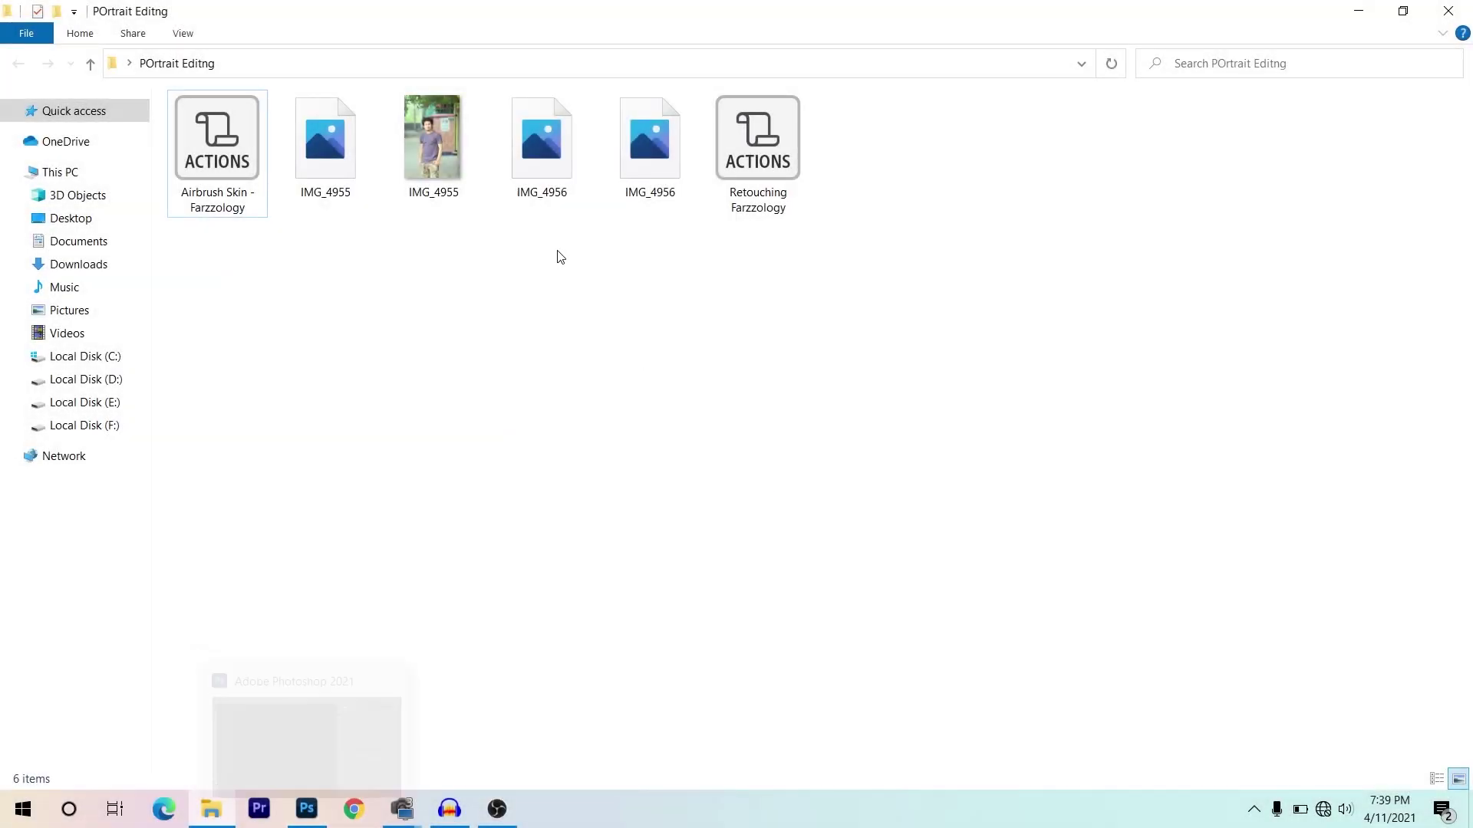
Step: Open the portrait IMG_4955 from the folder in the photo viewer to examine it
click(443, 164)
double_click(443, 164)
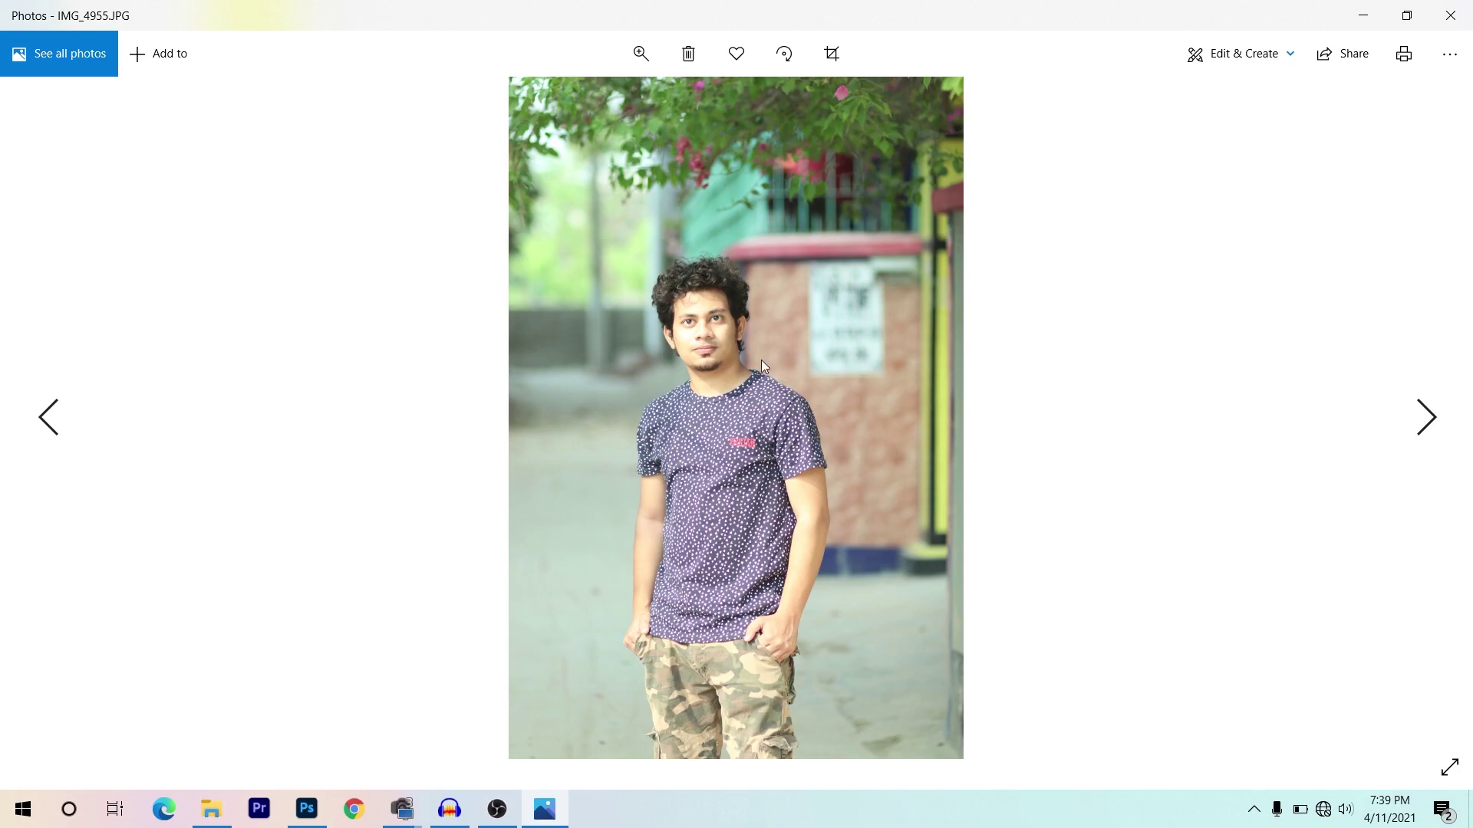
scroll(730, 324, up, 2)
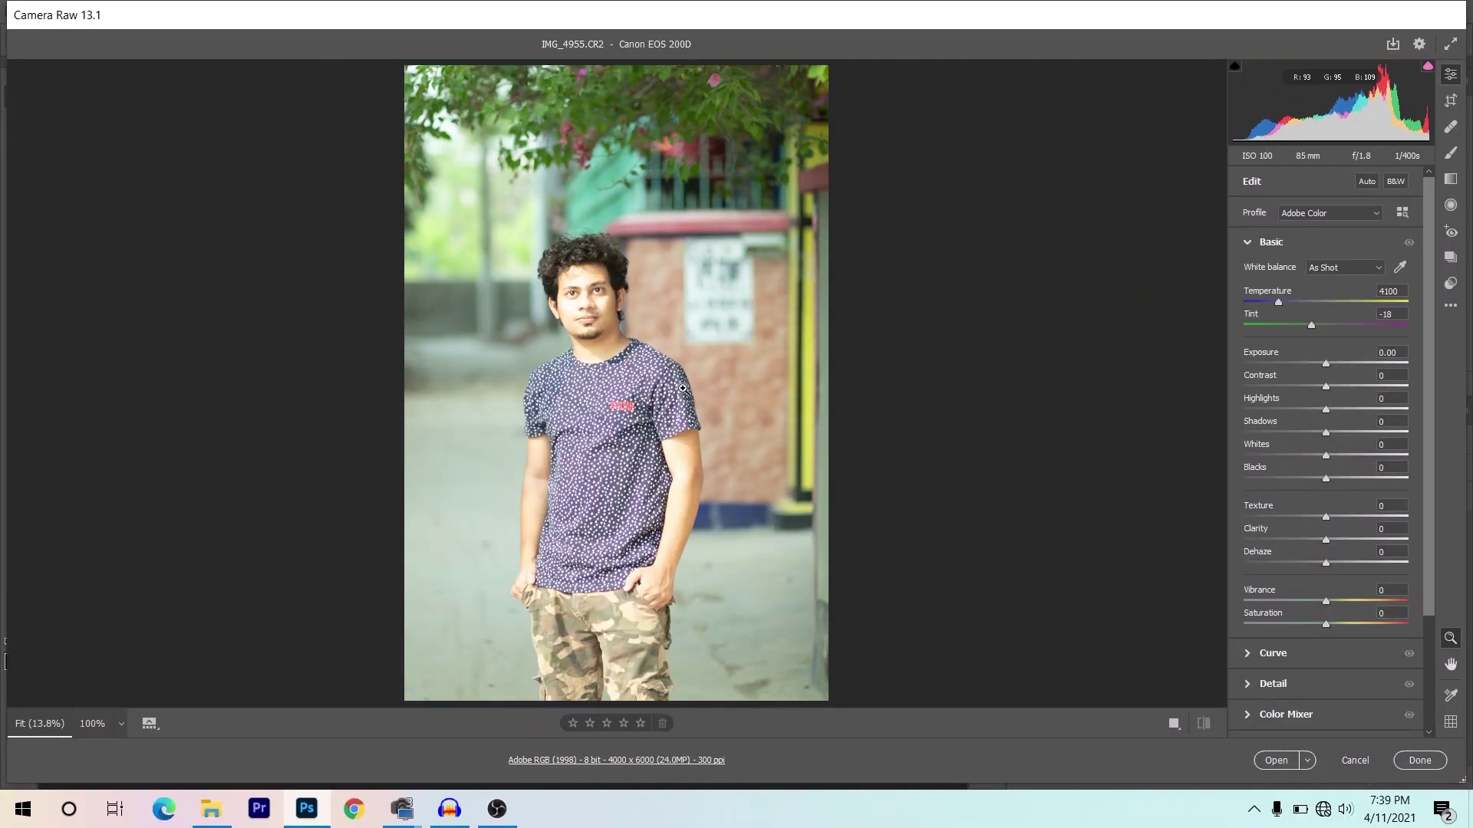
Step: Switch to Camera Raw, compare the raw portrait side by side as before and after, and inspect the face up close
key(q)
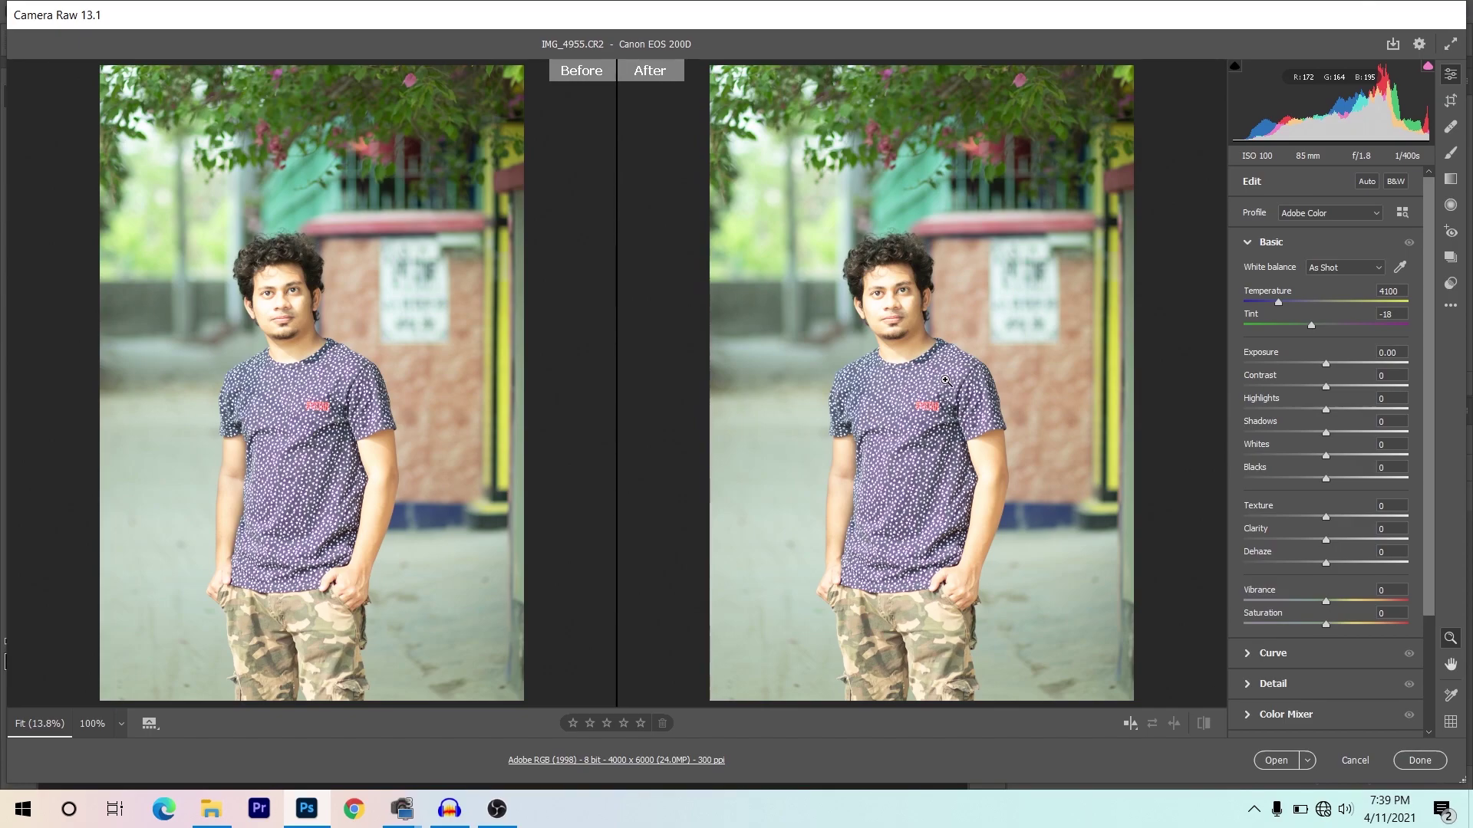
drag(905, 319, 1004, 483)
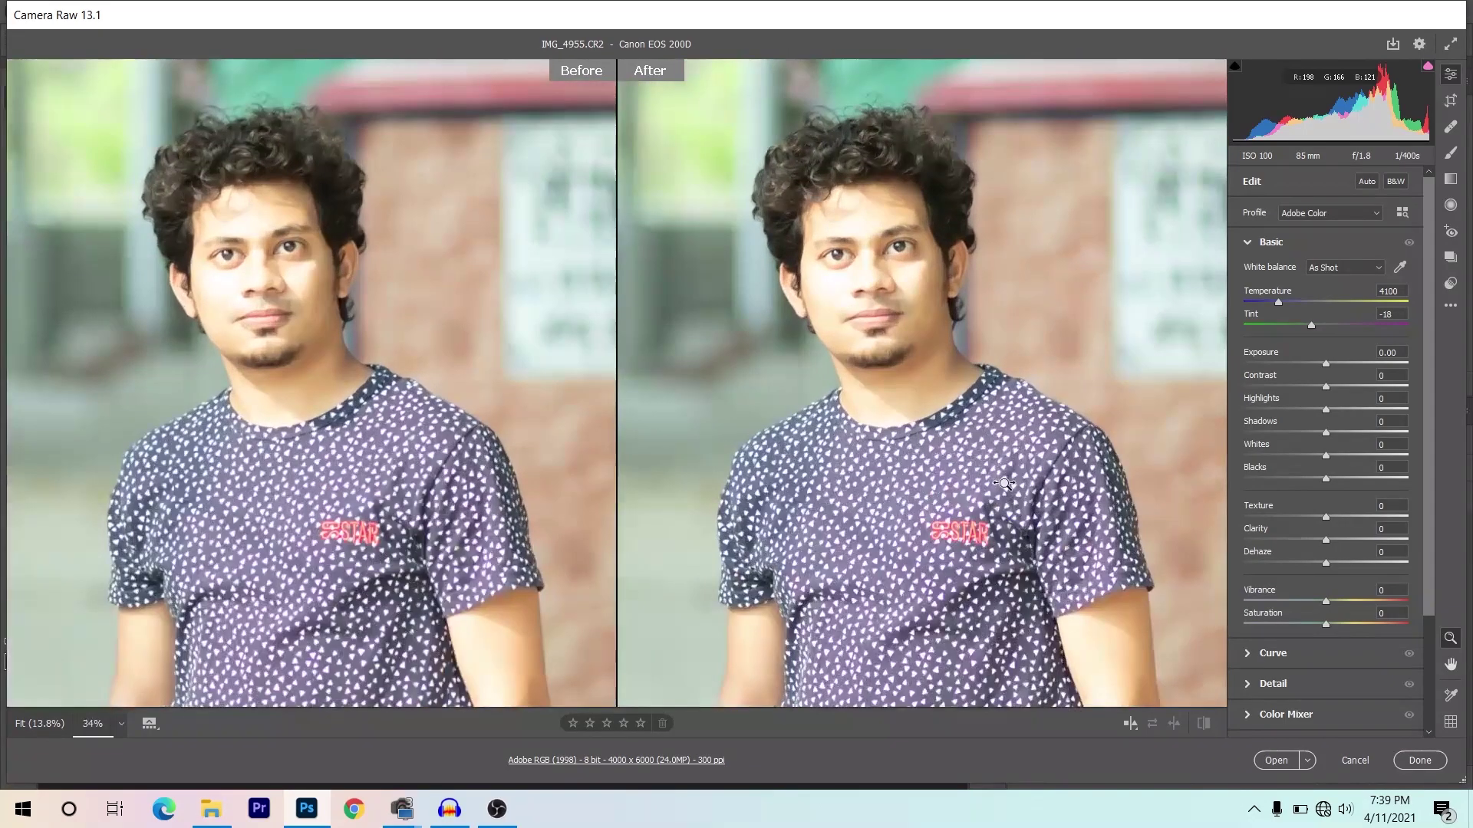
key(ctrl+0)
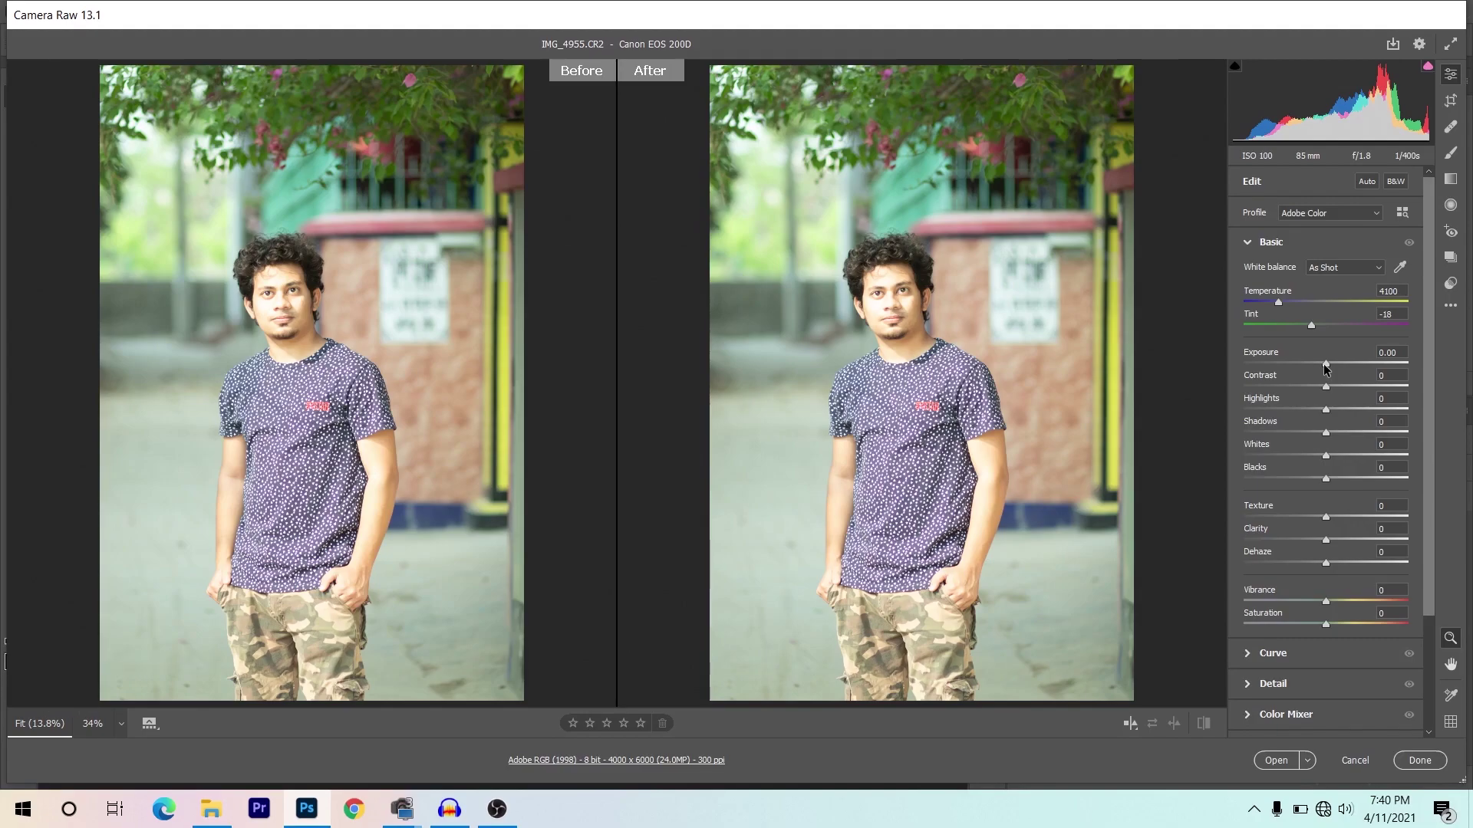
Step: Lower the photo's exposure to -1.75
drag(1326, 369, 1302, 365)
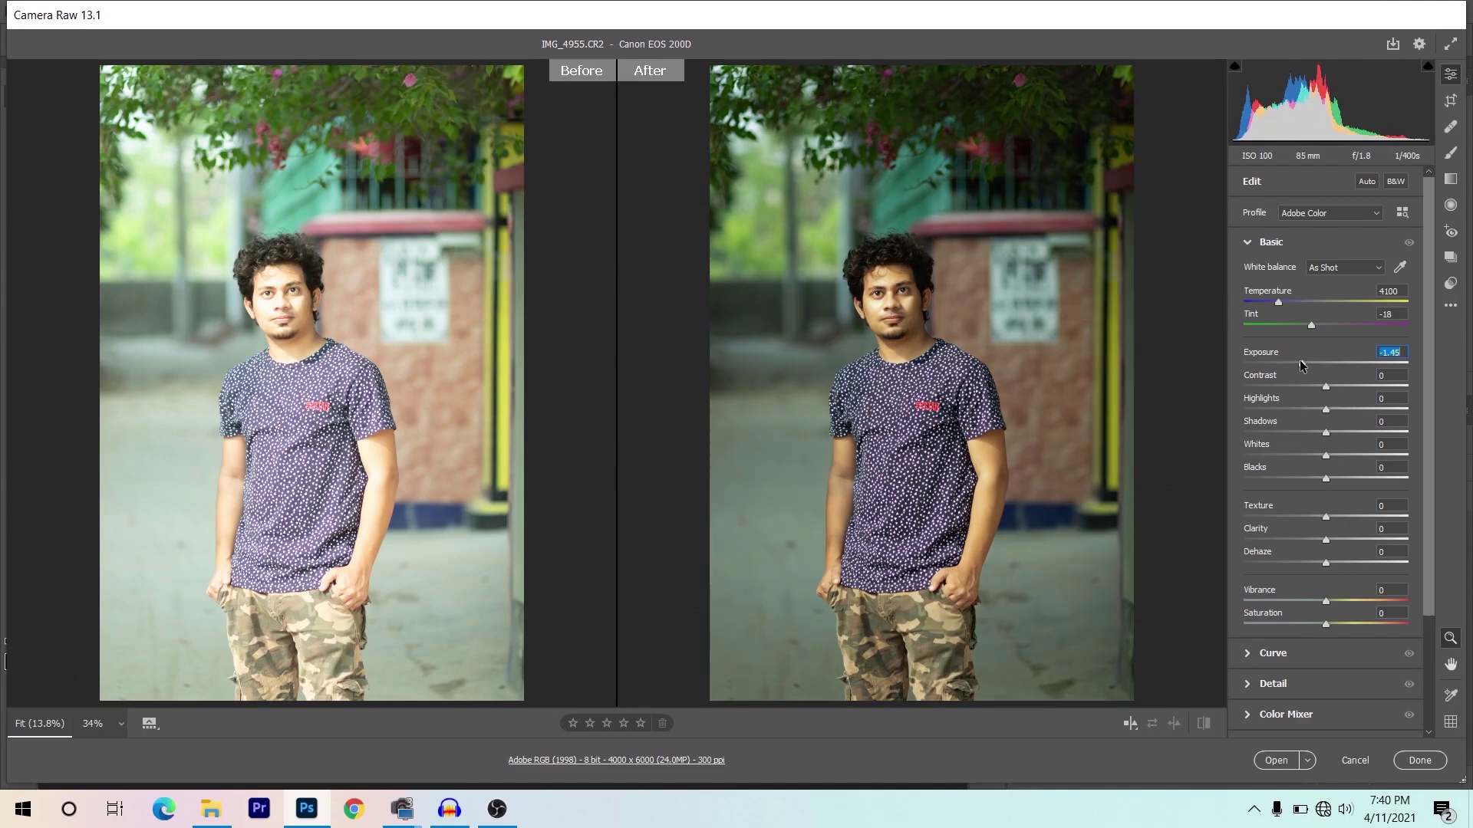
key(Down)
key(Down)
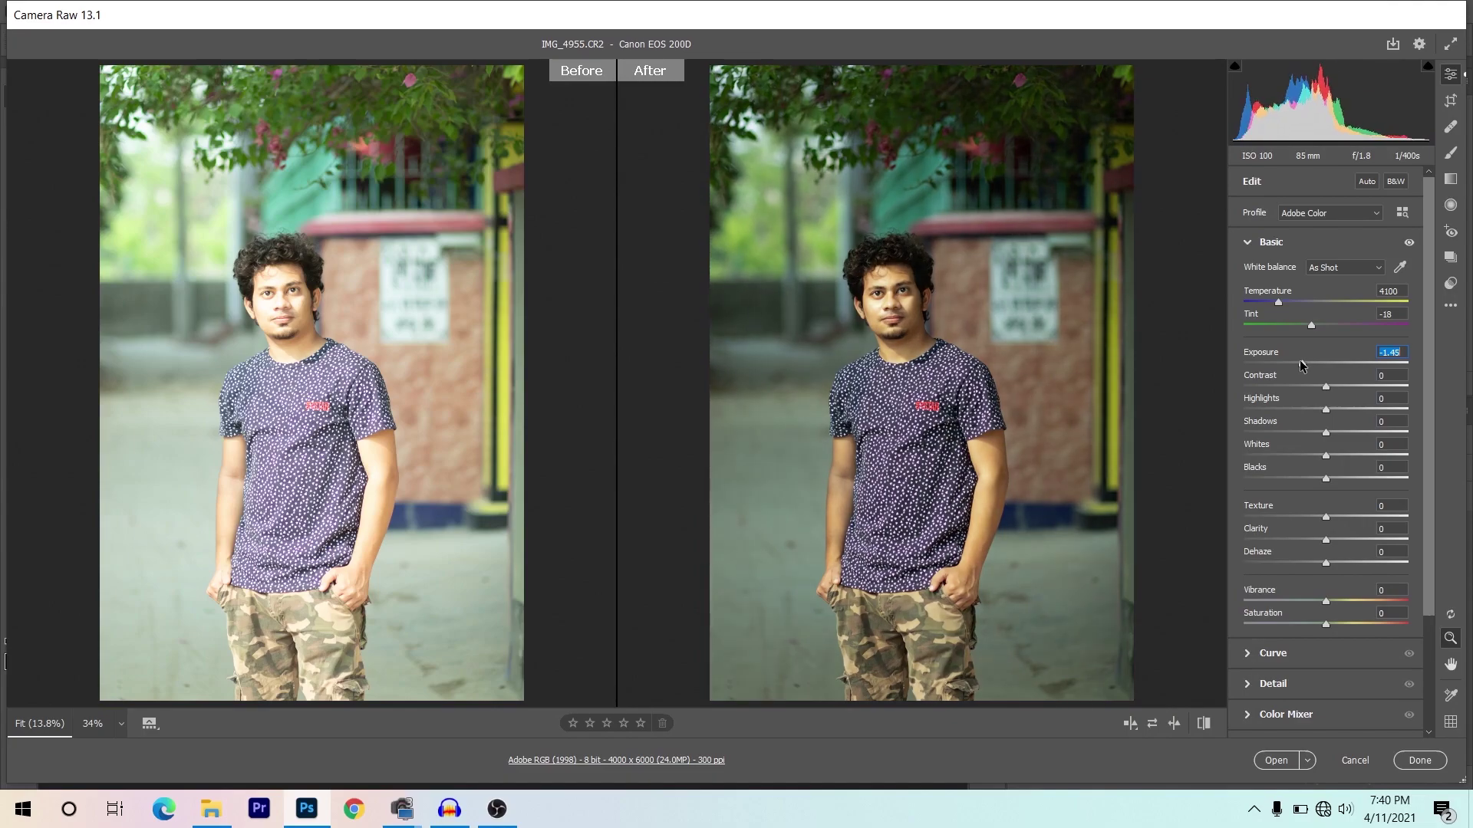
key(Down)
key(Down)
key(Down)
key(Down)
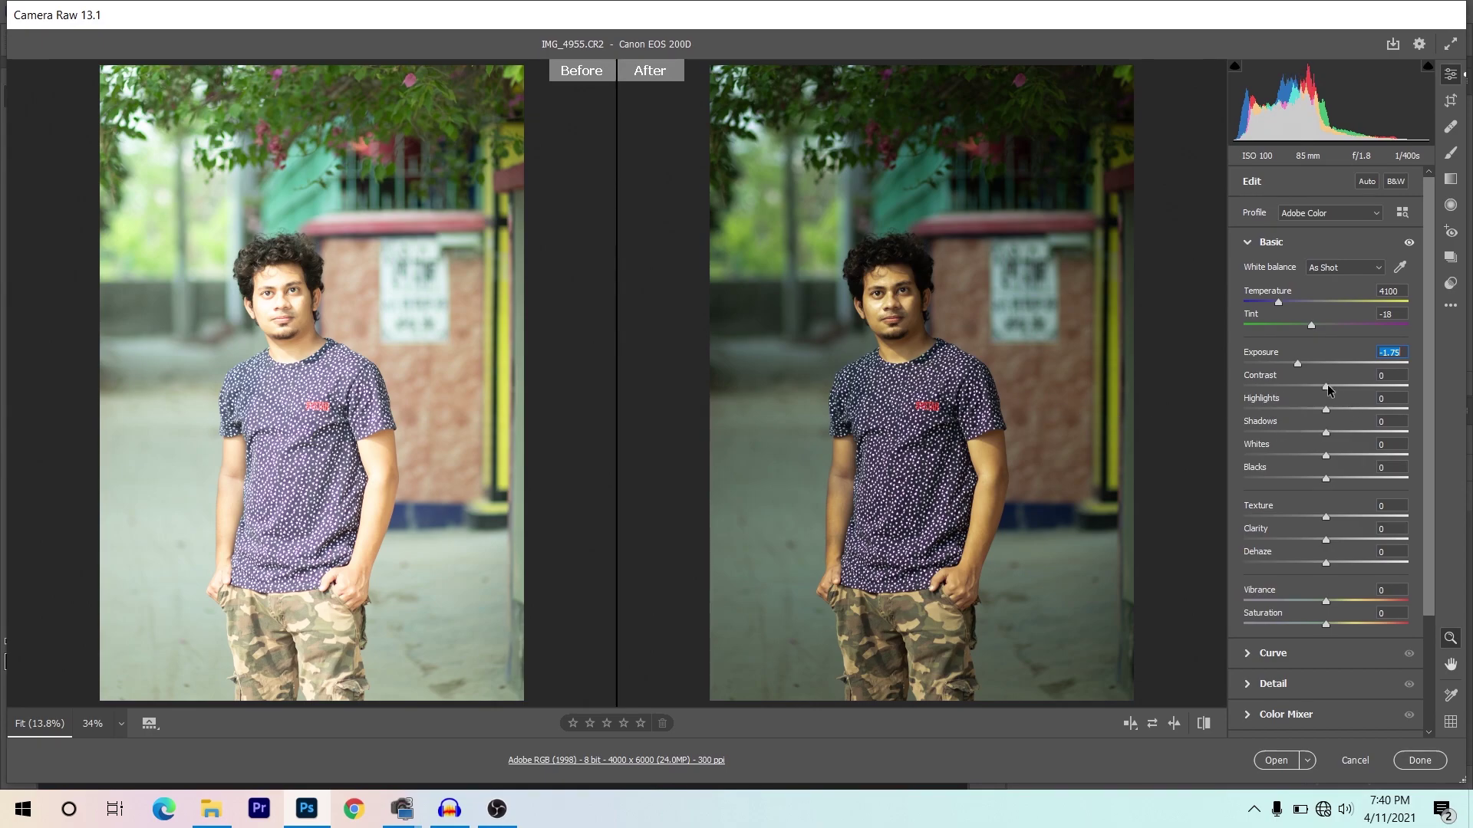
Step: Set the photo's contrast to -20, highlights to -66 and shadows to +76
drag(1328, 387, 1312, 386)
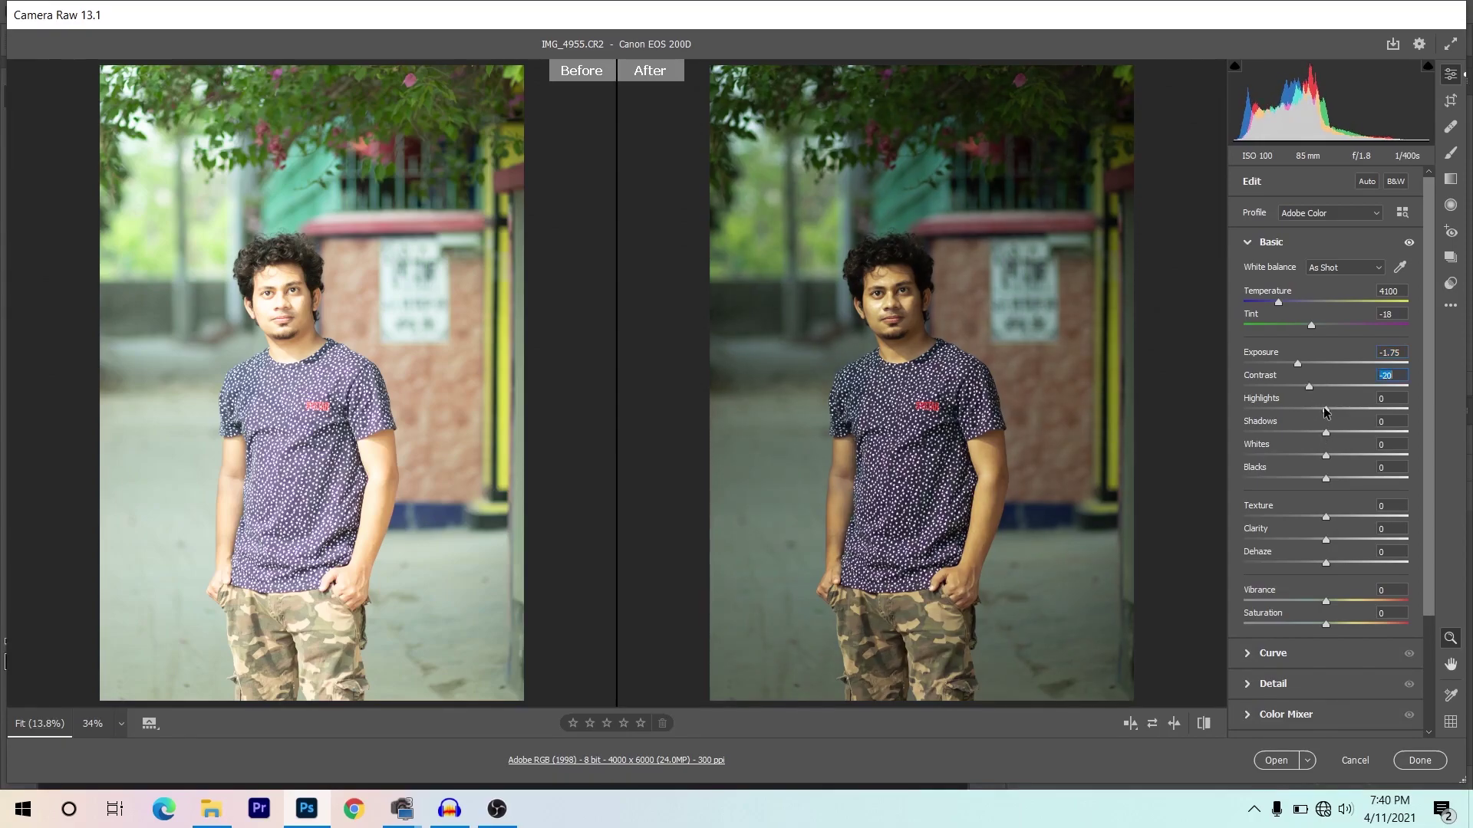
drag(1310, 408, 1271, 407)
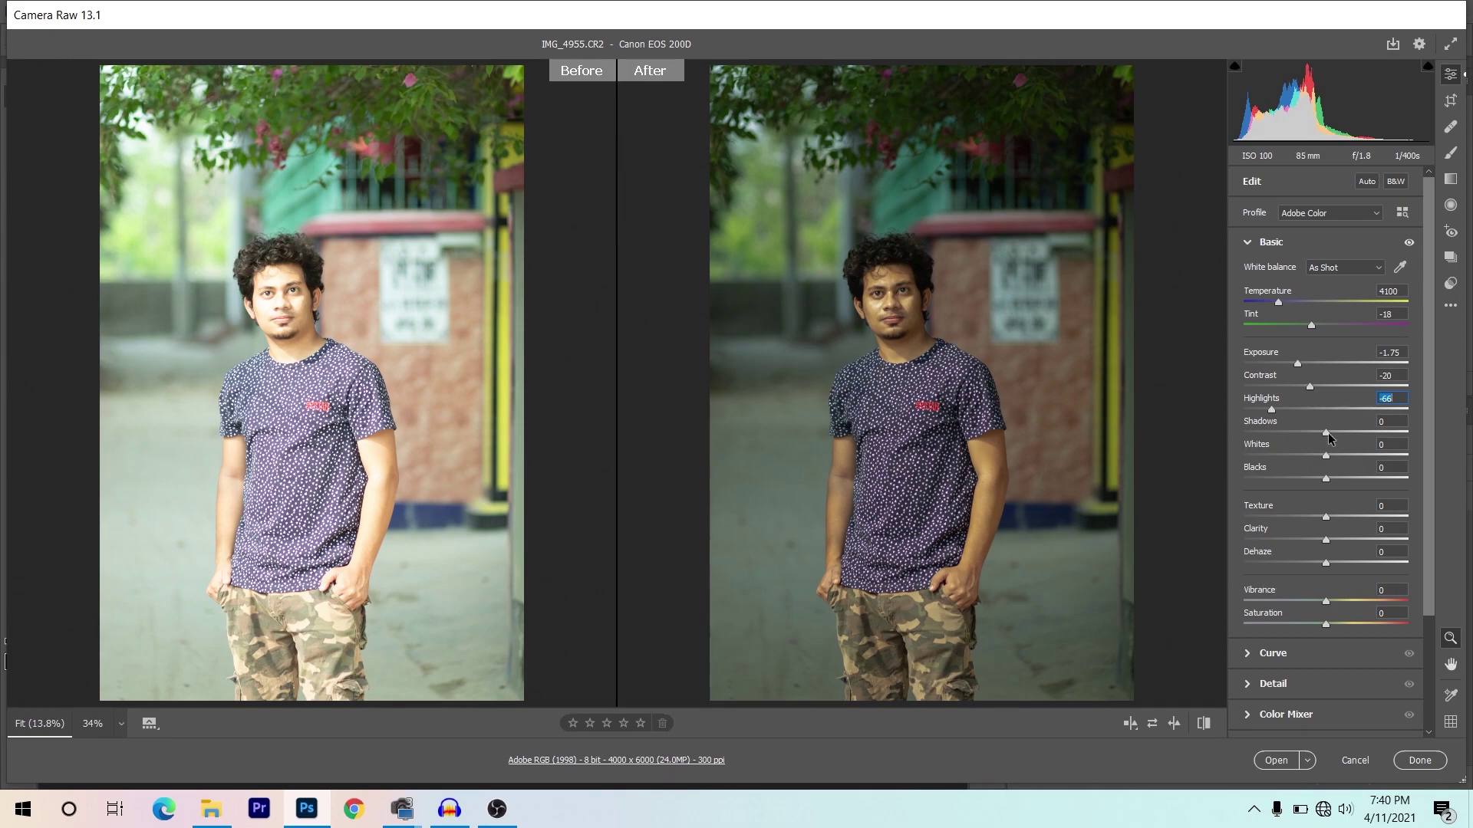
drag(1327, 432, 1386, 436)
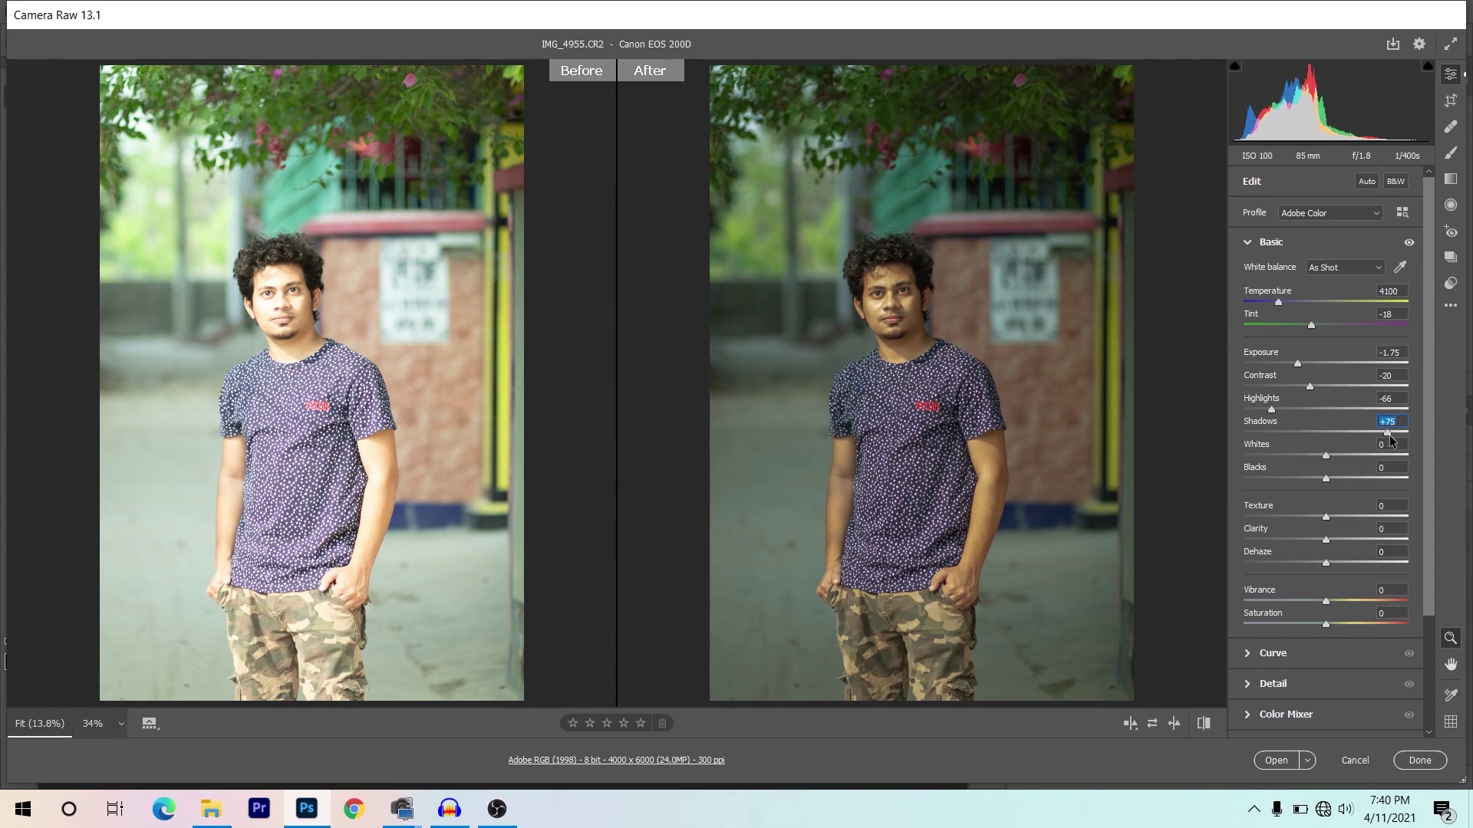
drag(1388, 435, 1391, 435)
Step: Set the whites to +20 and the blacks to -12
click(1341, 457)
drag(1342, 457, 1345, 459)
key(Down)
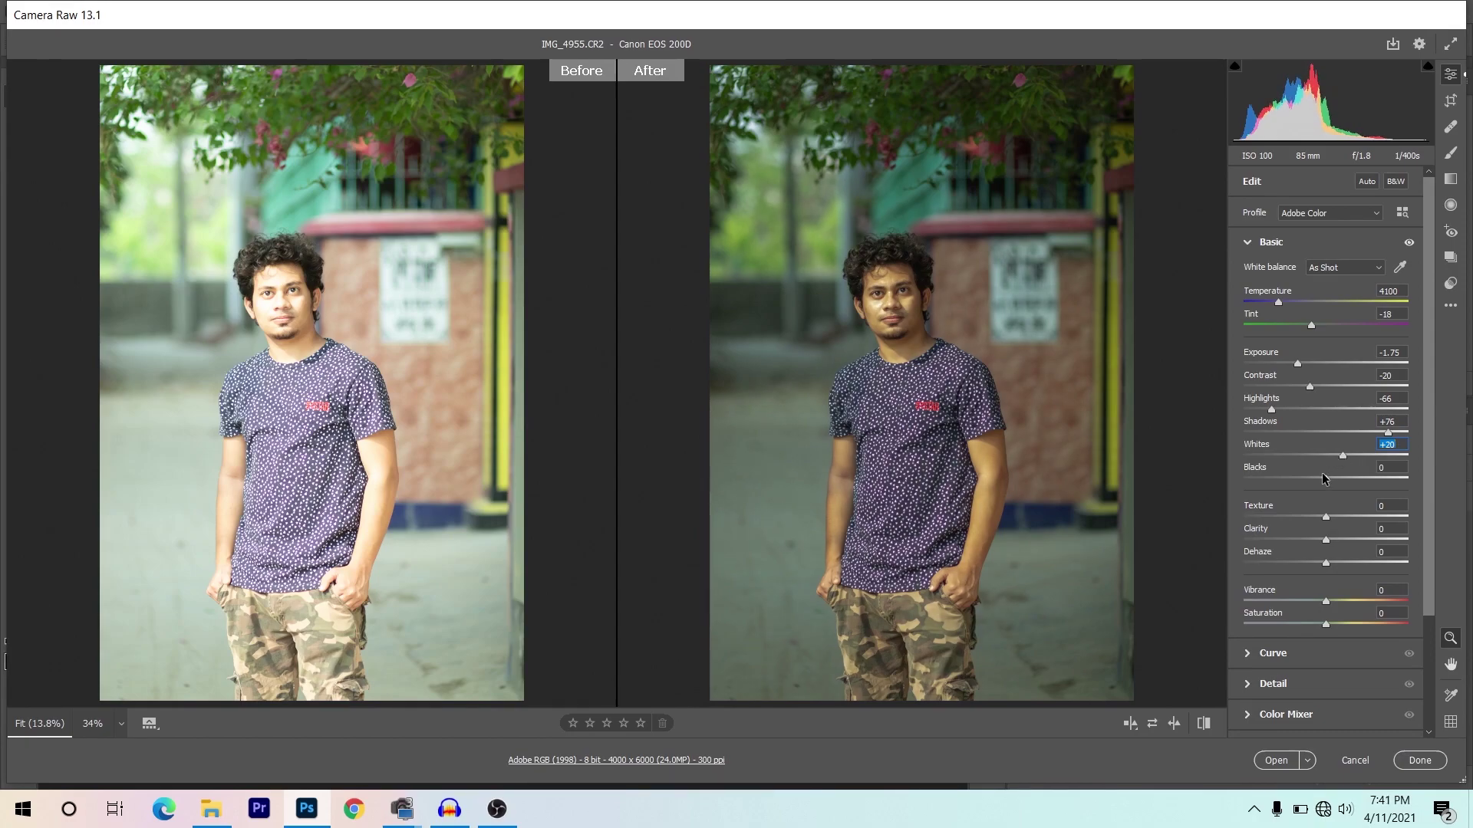
click(1320, 477)
key(Down)
key(Down)
key(Down)
key(Down)
Step: Set clarity to +12 and dehaze to -12
drag(1330, 544, 1333, 543)
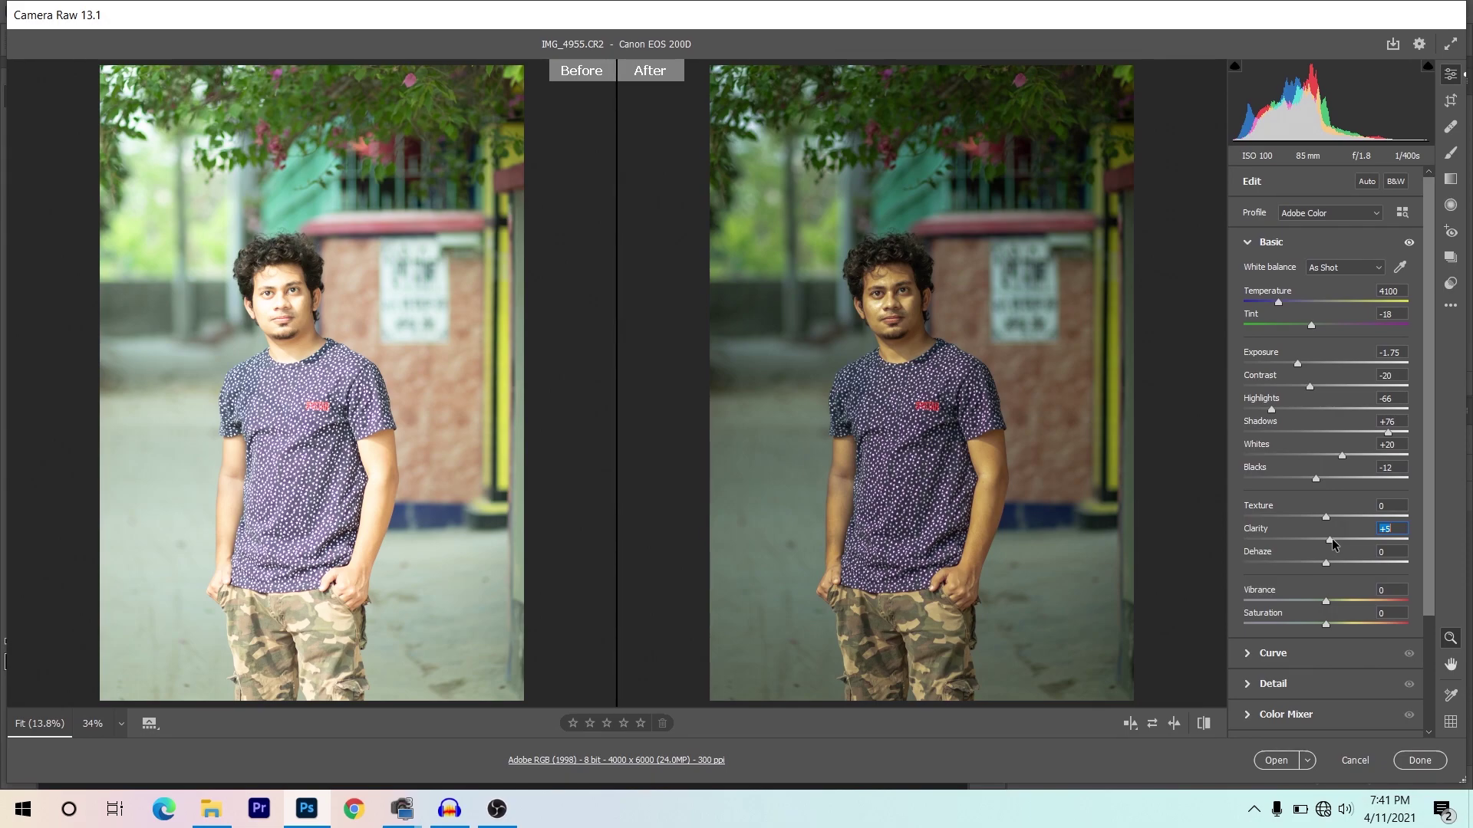
drag(1333, 538, 1336, 541)
drag(1325, 562, 1298, 567)
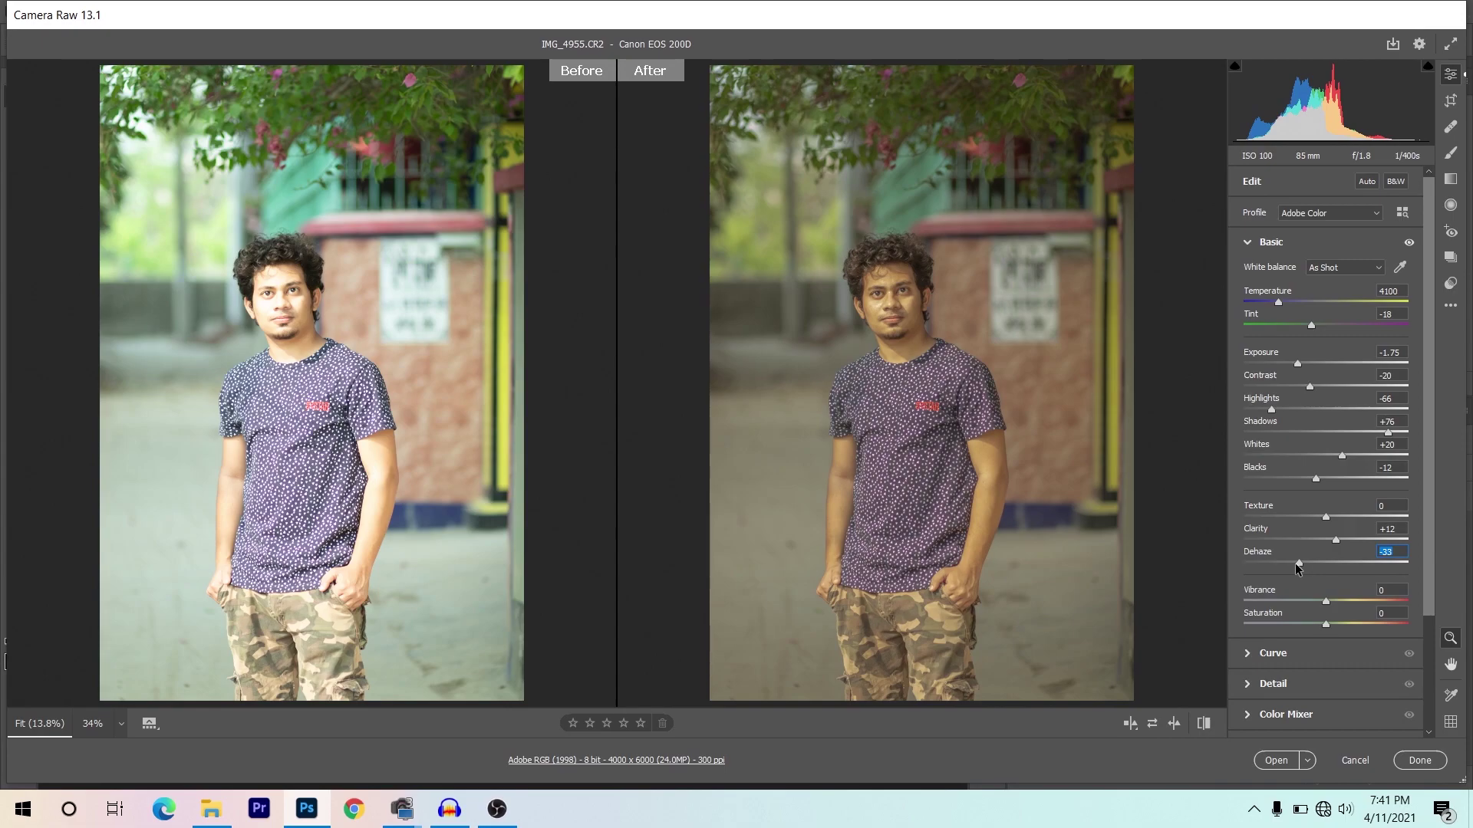
drag(1298, 568, 1316, 567)
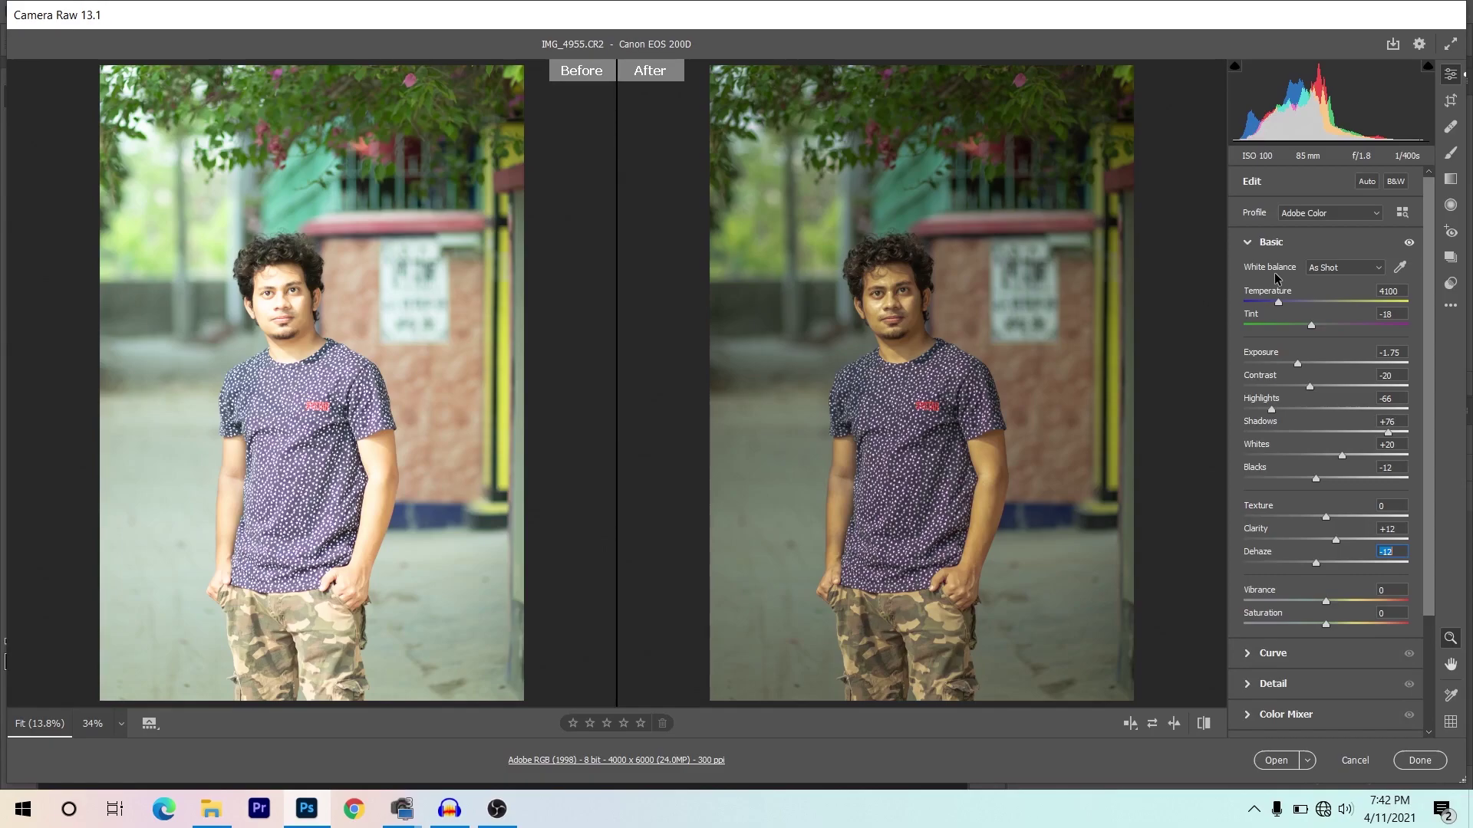
Step: In the HSL color mixer, set the hue of the reds to +20 and the oranges to -18
click(1248, 243)
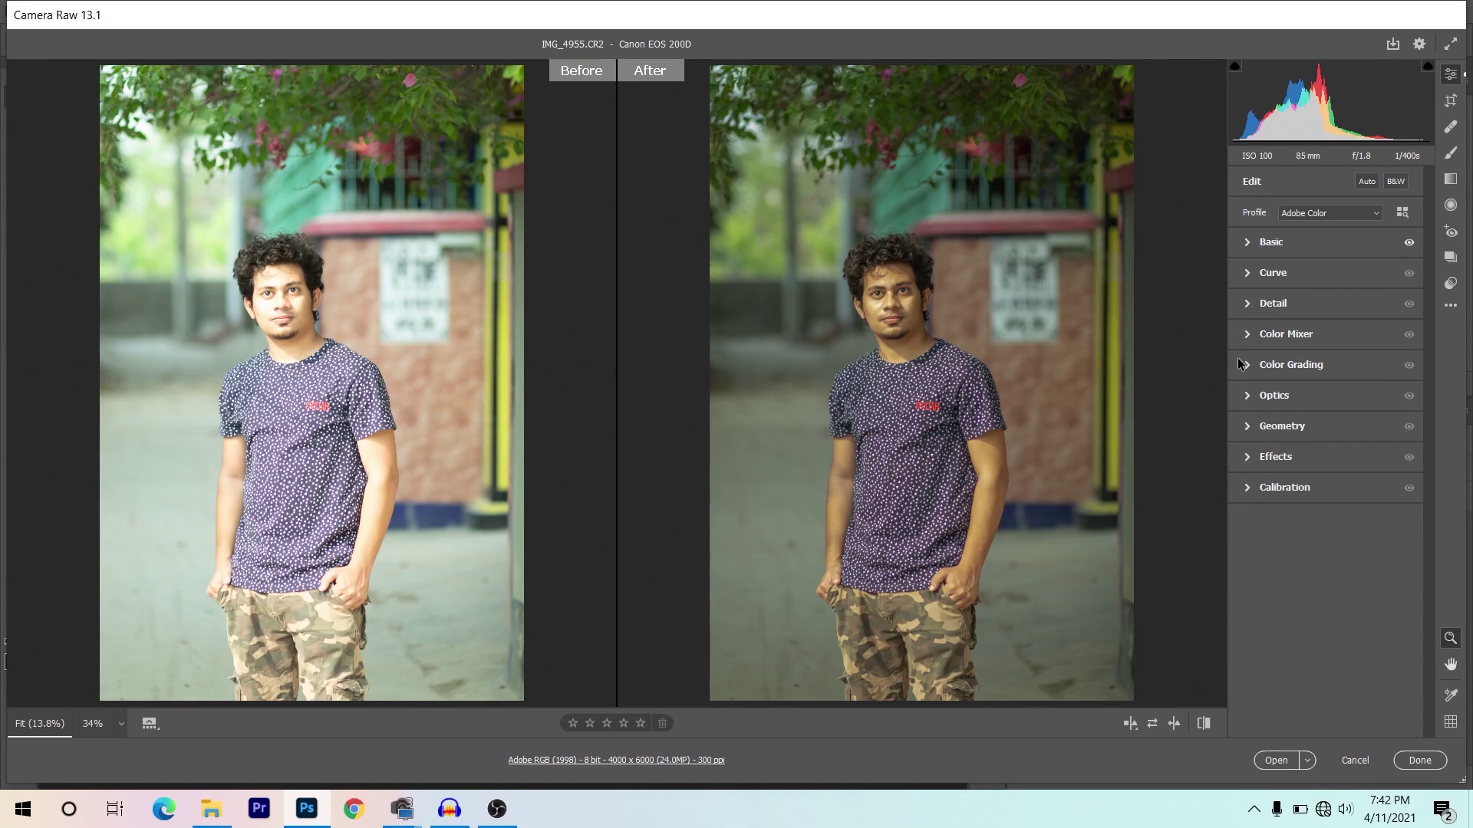
click(1249, 336)
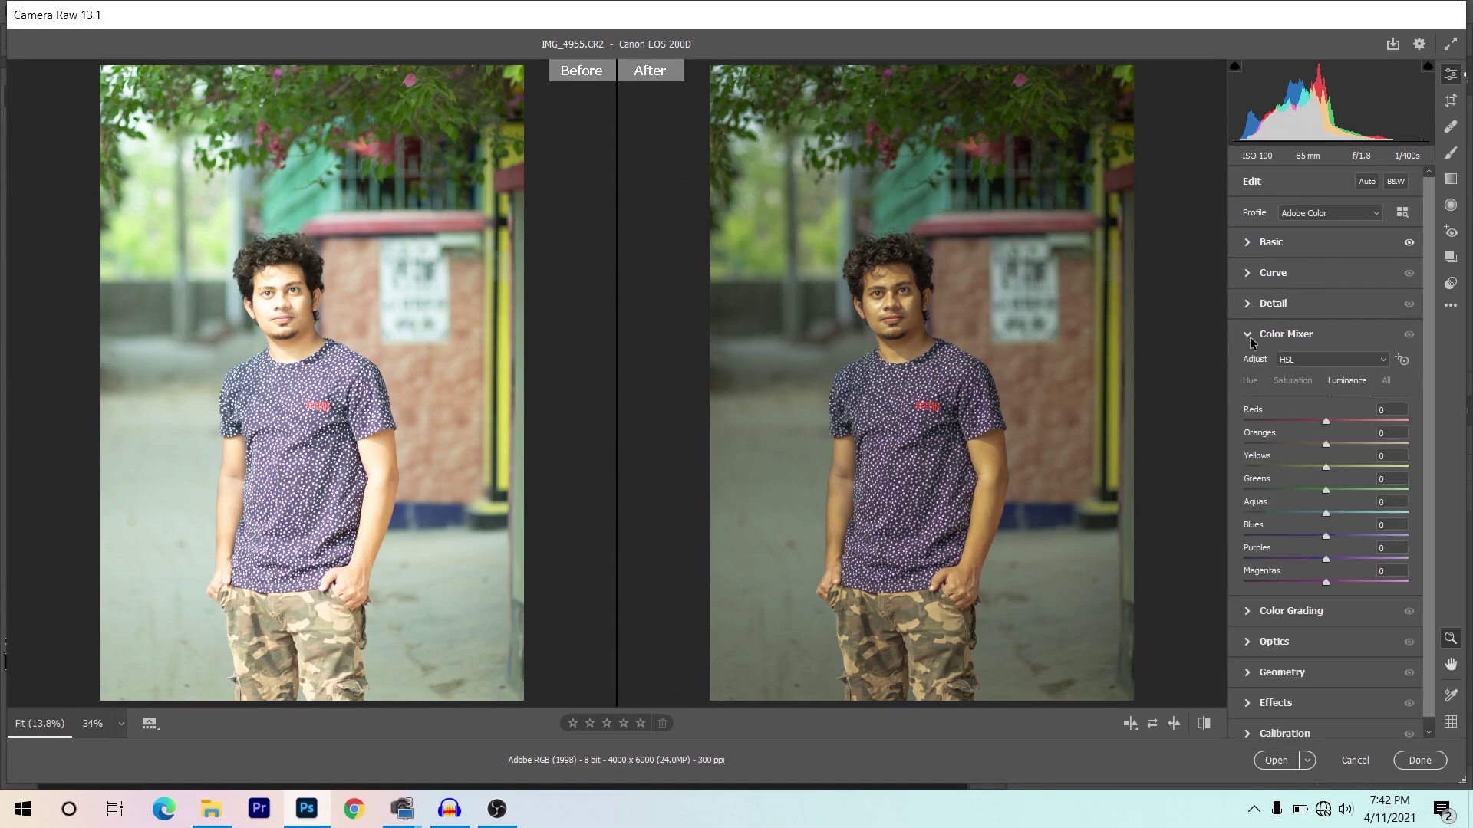
click(1251, 382)
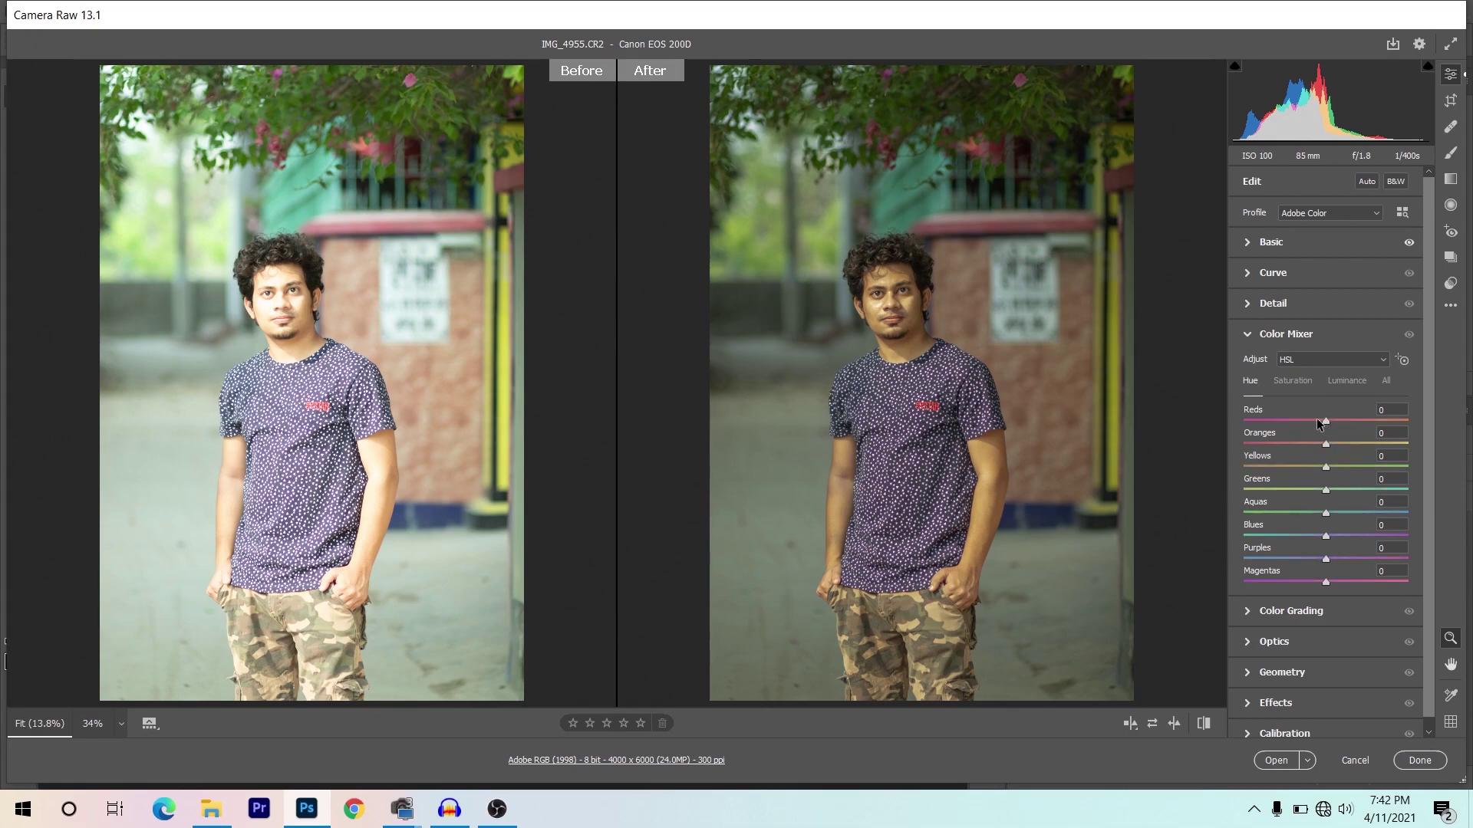
drag(1326, 420, 1359, 418)
drag(1360, 418, 1355, 420)
drag(1354, 419, 1336, 420)
drag(1316, 443, 1318, 439)
drag(1319, 442, 1312, 438)
Step: Set the hue of the yellows to -26 and the greens to +75
click(1309, 465)
key(Down)
key(Down)
key(Down)
key(Down)
key(Down)
drag(1322, 488, 1377, 495)
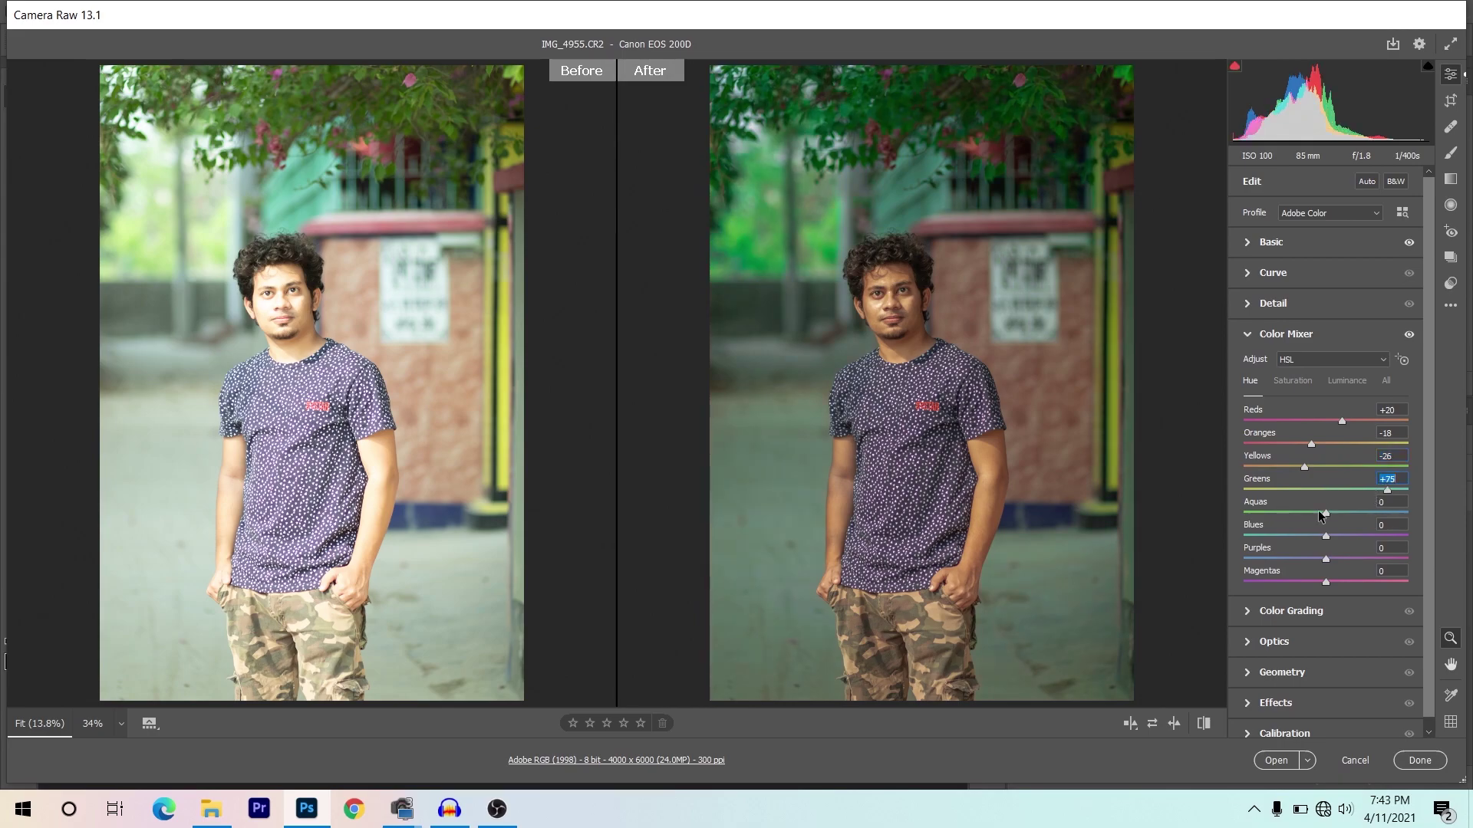
Step: Set the hue of the aquas to -70 and shift the blues' hue slightly negative
drag(1319, 512, 1200, 515)
text(-70)
key(Return)
click(1311, 536)
Step: Set the color saturation to +20 for reds, +24 for oranges, -34 for yellows, -89 for greens, and -64 for both aquas and blues
key(ctrl+alt+shift+s)
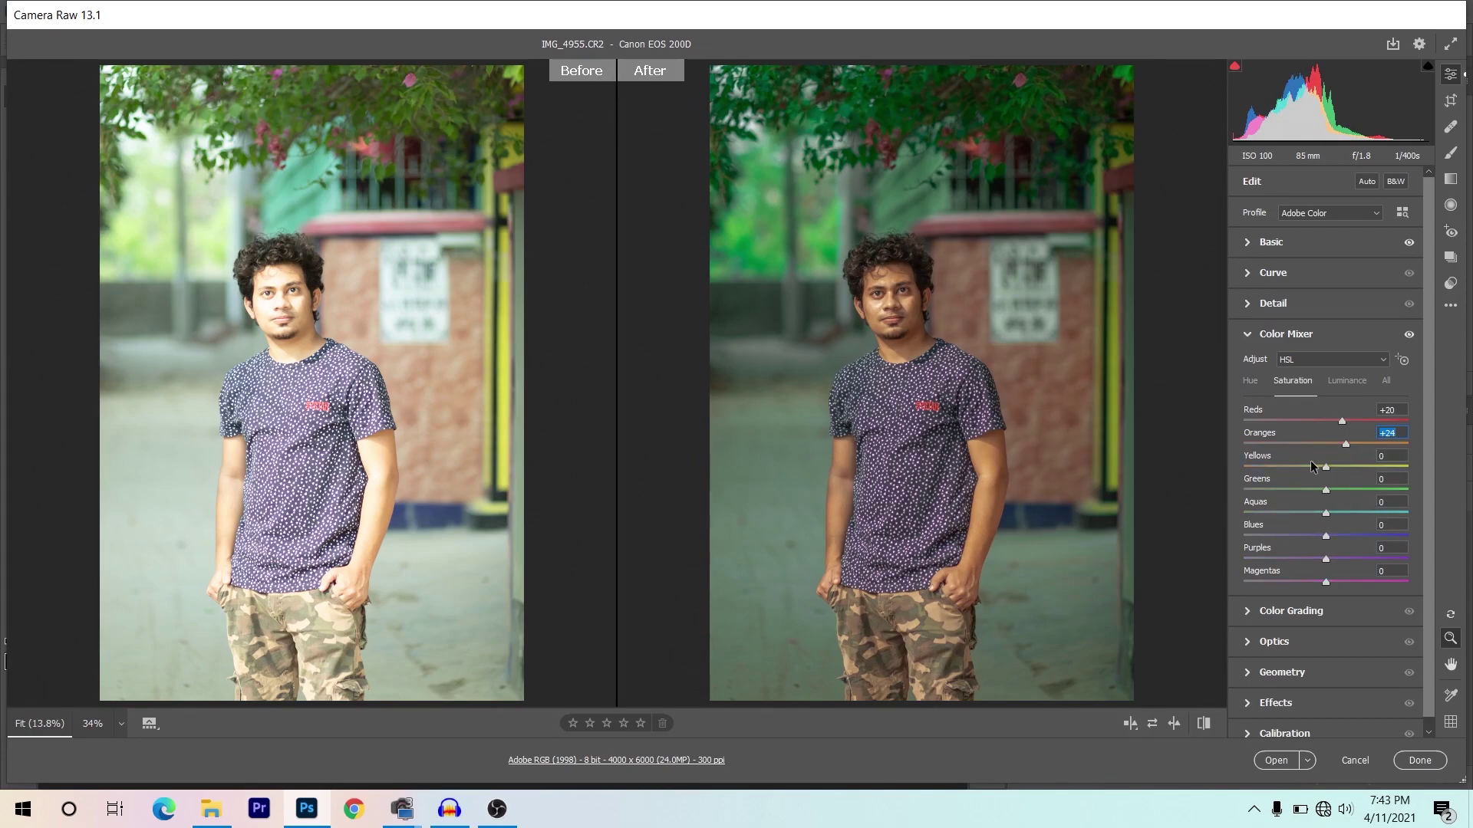
click(1314, 452)
drag(1314, 454, 1085, 169)
drag(1287, 486, 1262, 484)
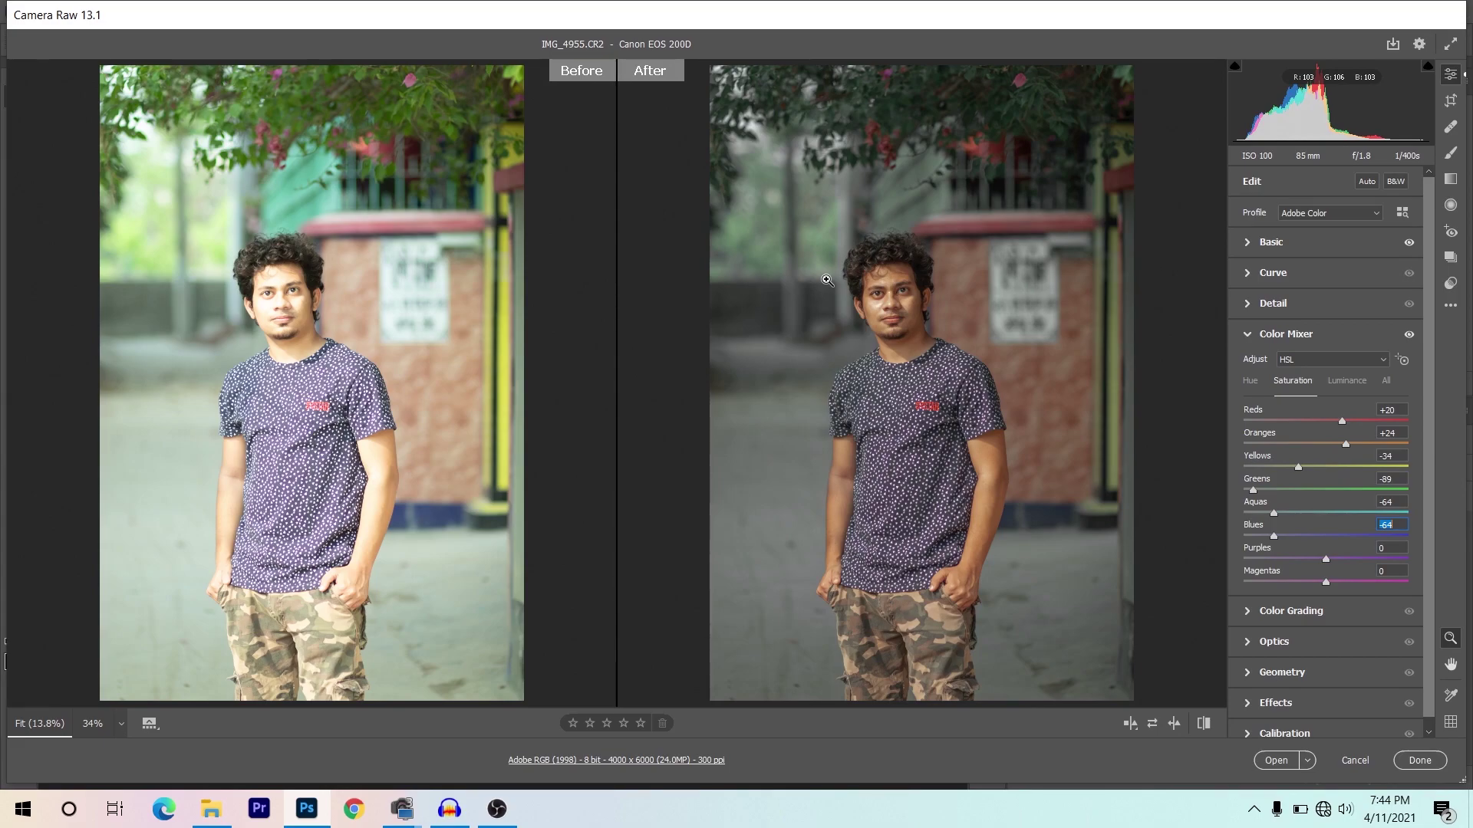
Step: Set the luminance of the oranges to +15 and the yellows to -16
click(1347, 381)
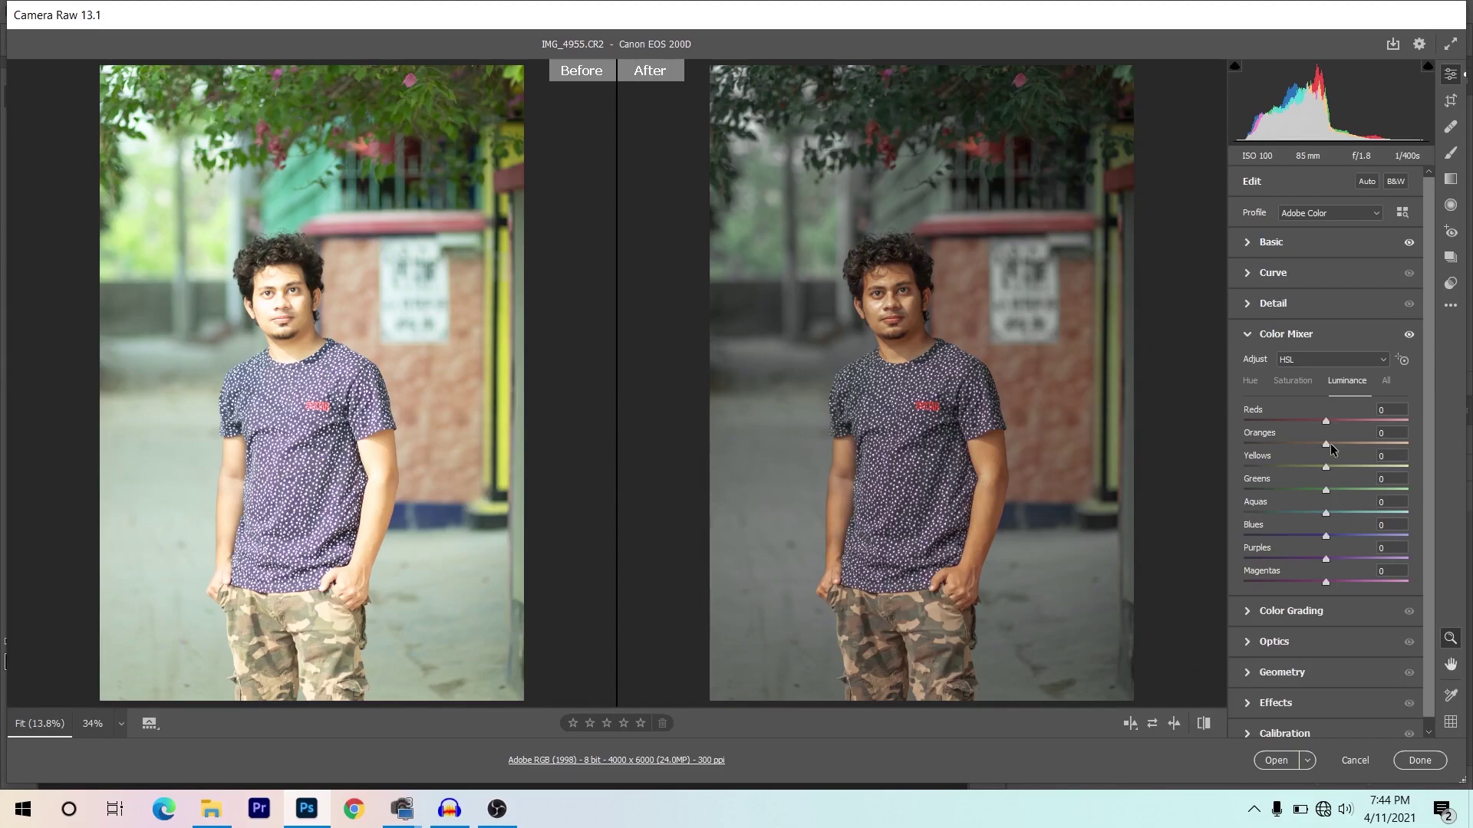
drag(1331, 447, 1343, 447)
drag(1326, 468, 1312, 469)
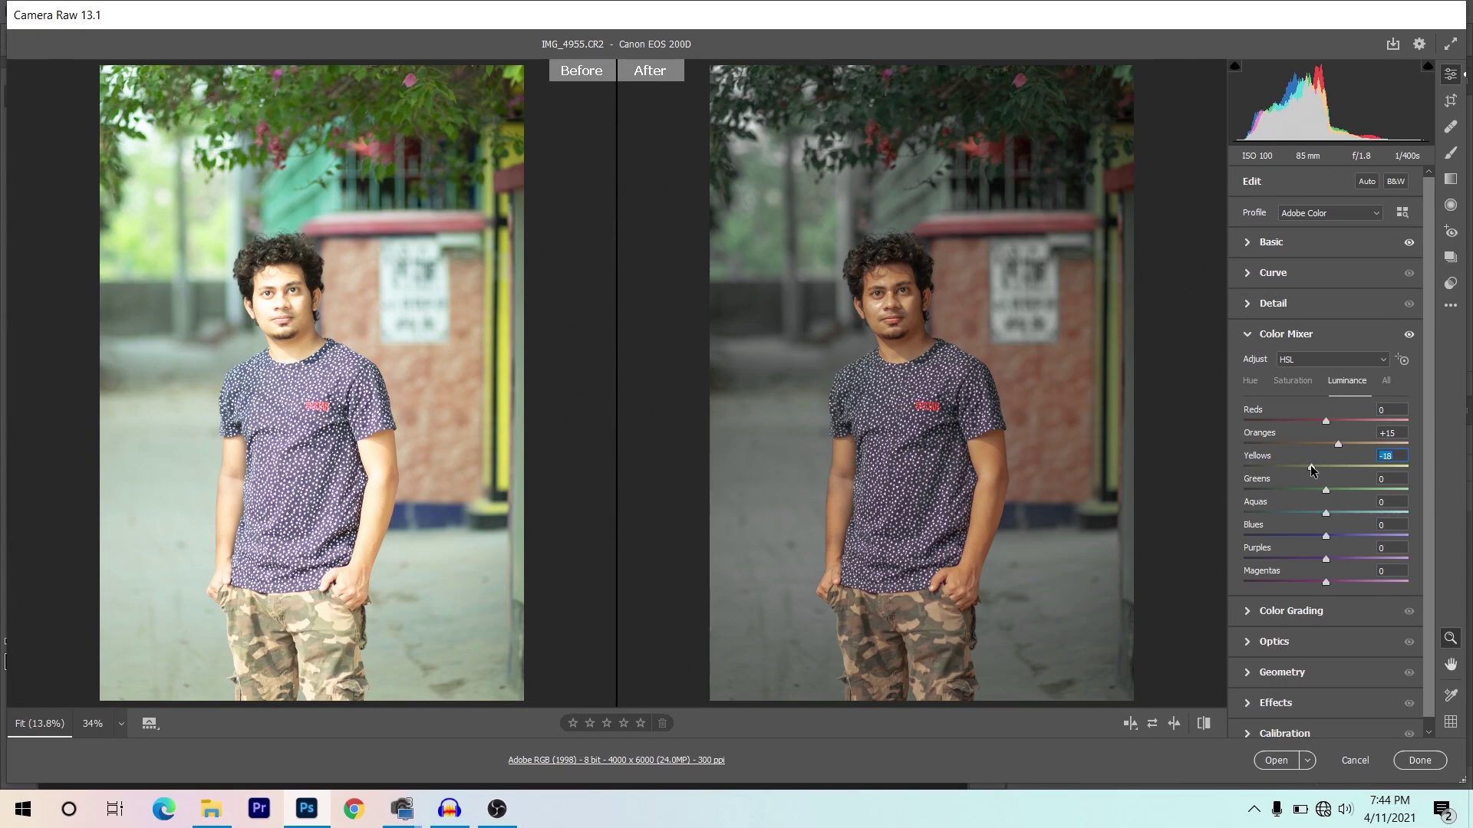
drag(1310, 465, 1311, 465)
Step: Lower the luminance of the greens below -15 and raise the luminance of the aquas and blues
click(1314, 487)
key(Down)
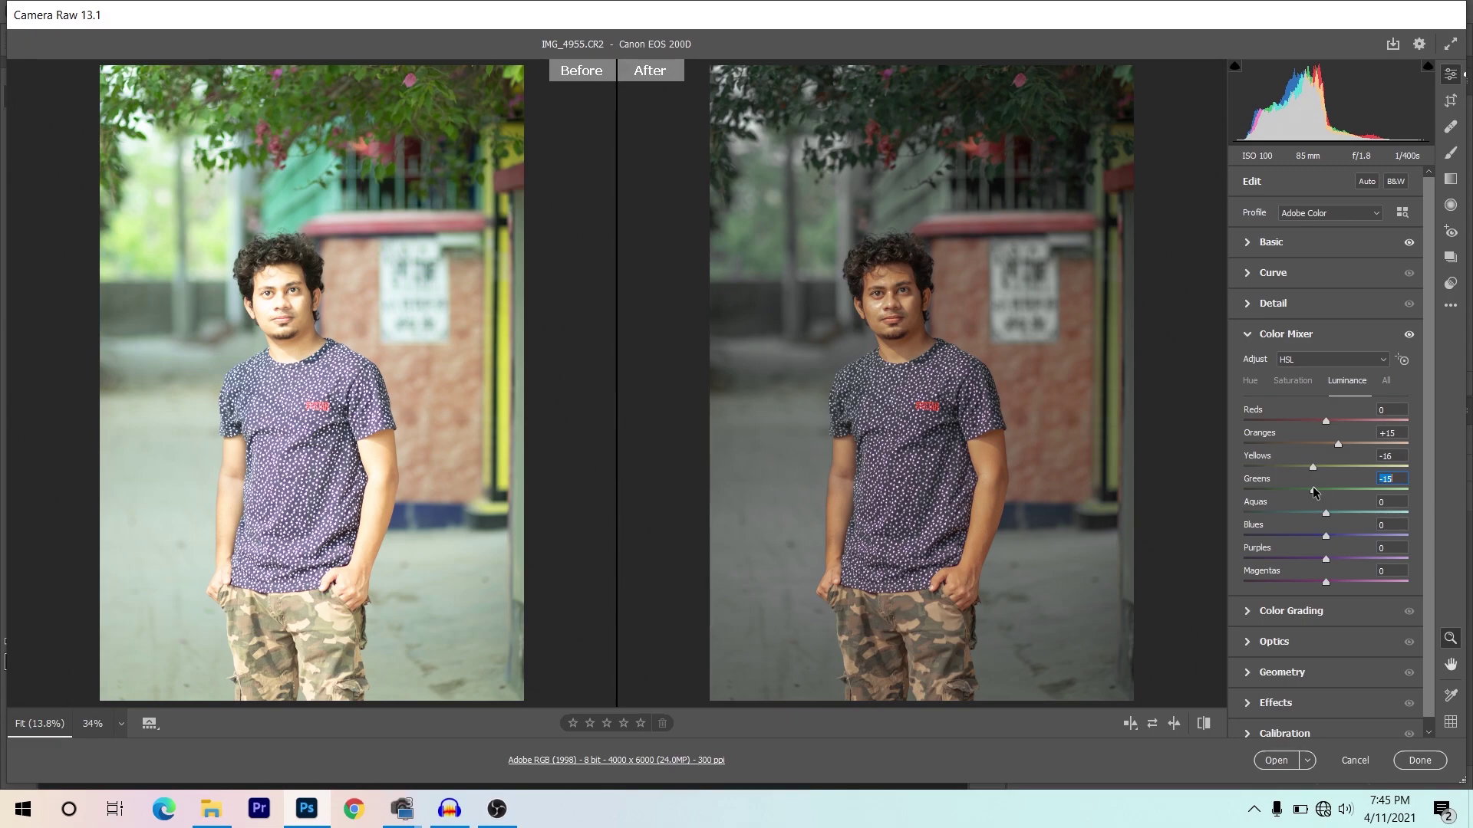
drag(1313, 489, 1306, 490)
drag(1325, 512, 1330, 513)
drag(1326, 536, 1355, 536)
key(Up)
key(Up)
click(1248, 335)
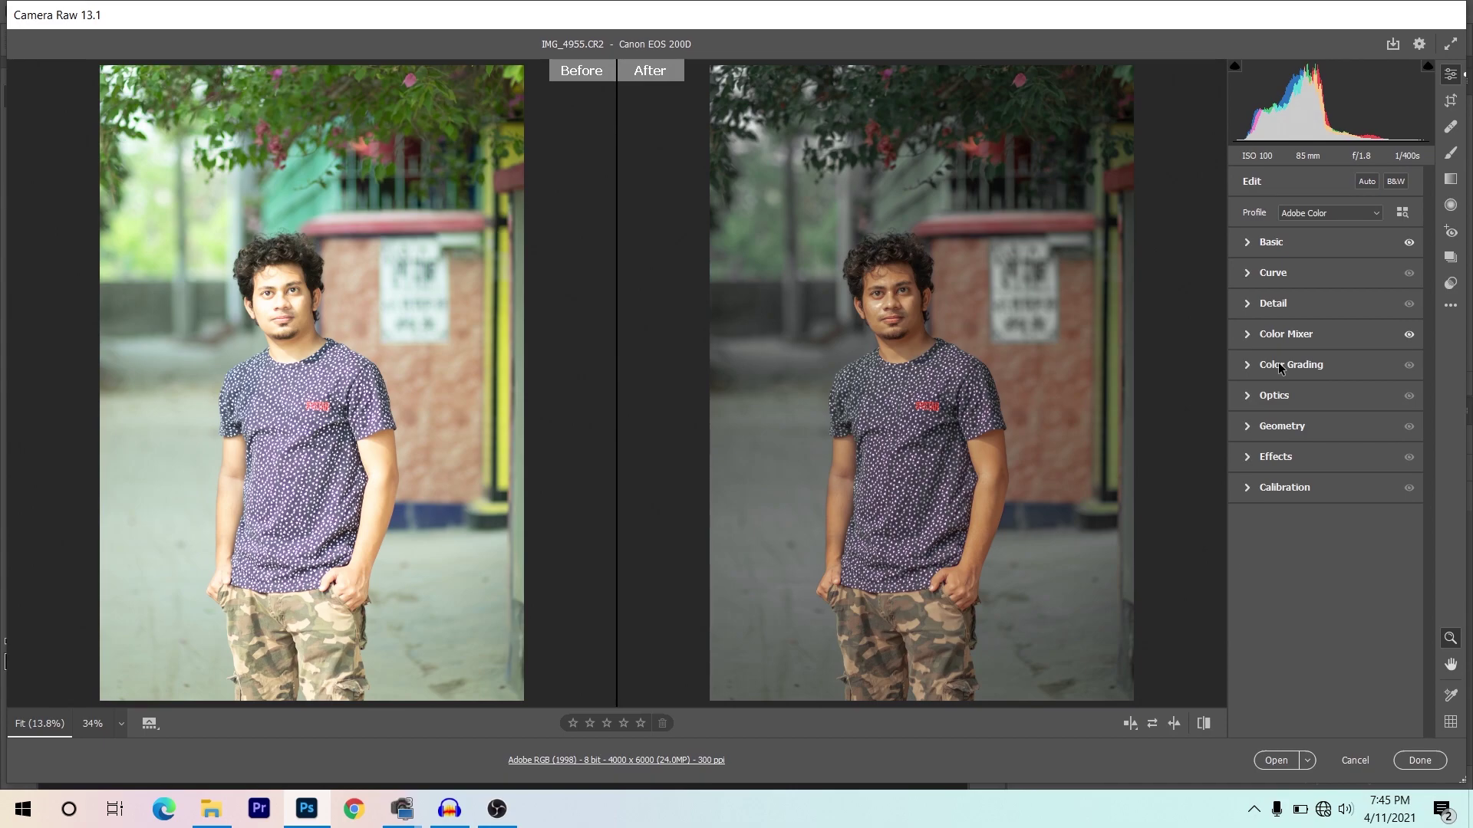
Step: Grade the shadows with hue 190 and a saturation of about 10, with blending at 100
click(1278, 362)
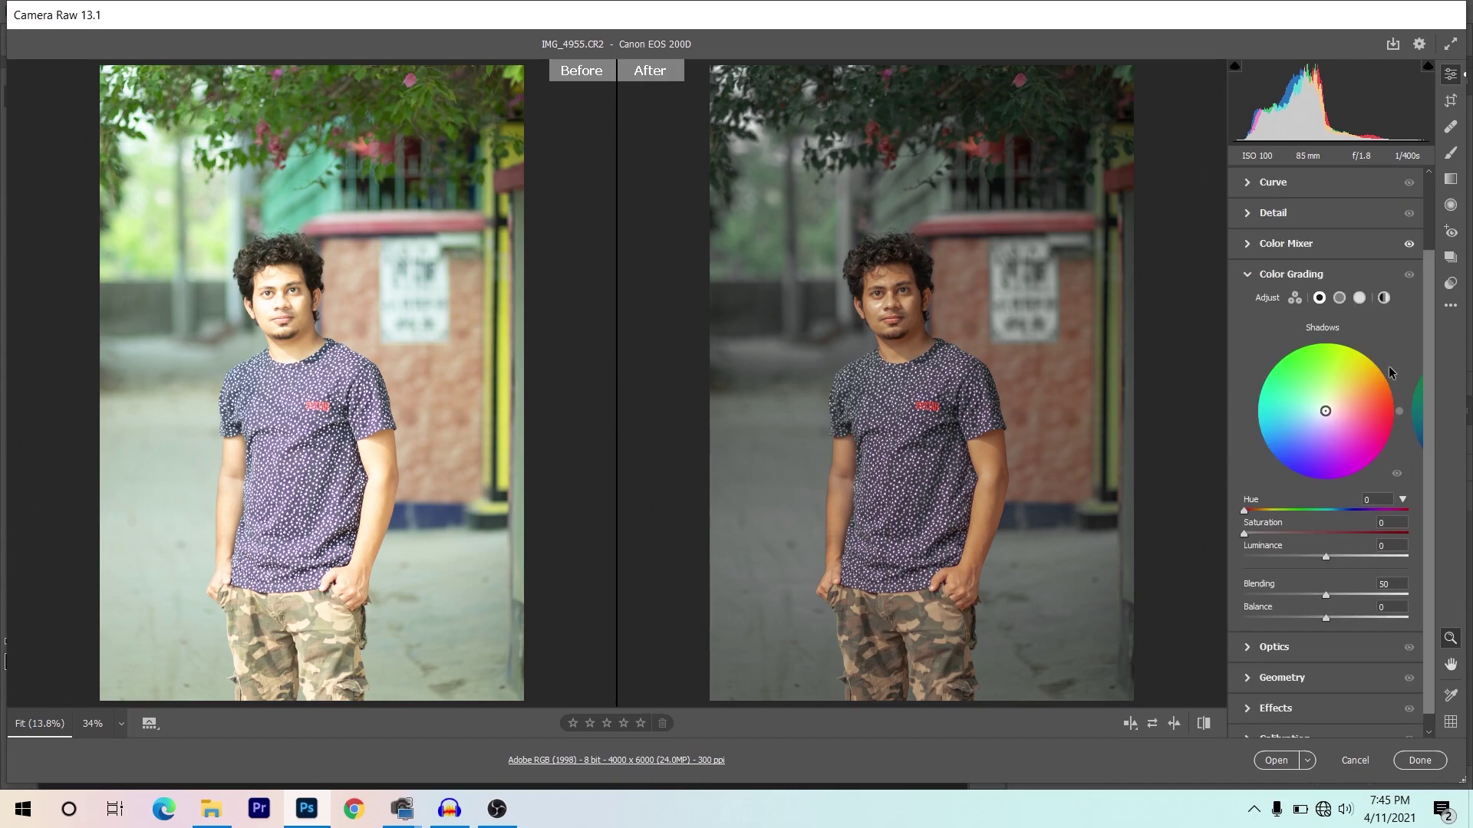
click(1333, 507)
key(Down)
key(Down)
key(Down)
drag(1244, 534, 1261, 539)
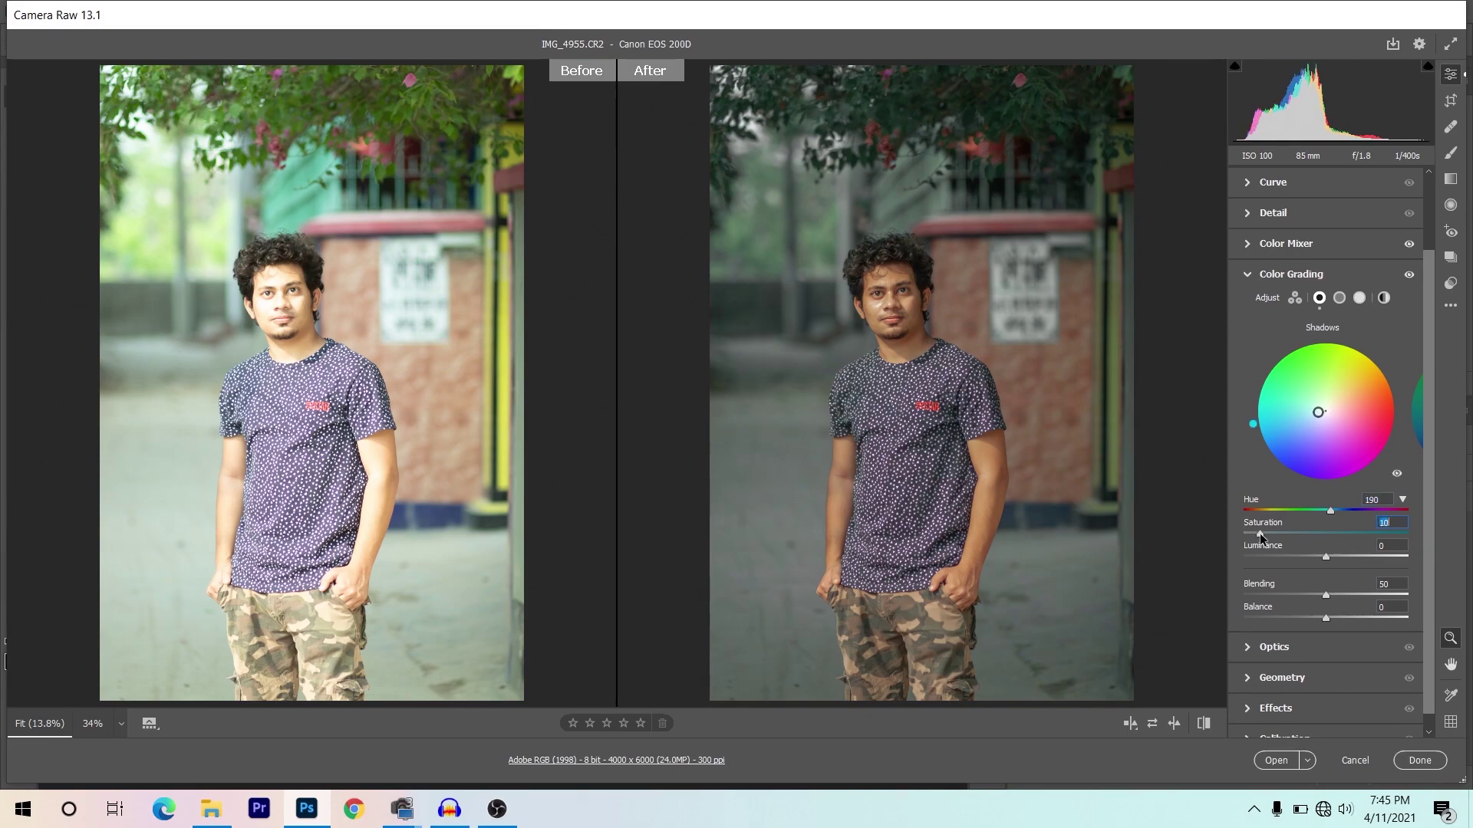
drag(1261, 539, 1263, 539)
drag(1344, 600, 1419, 598)
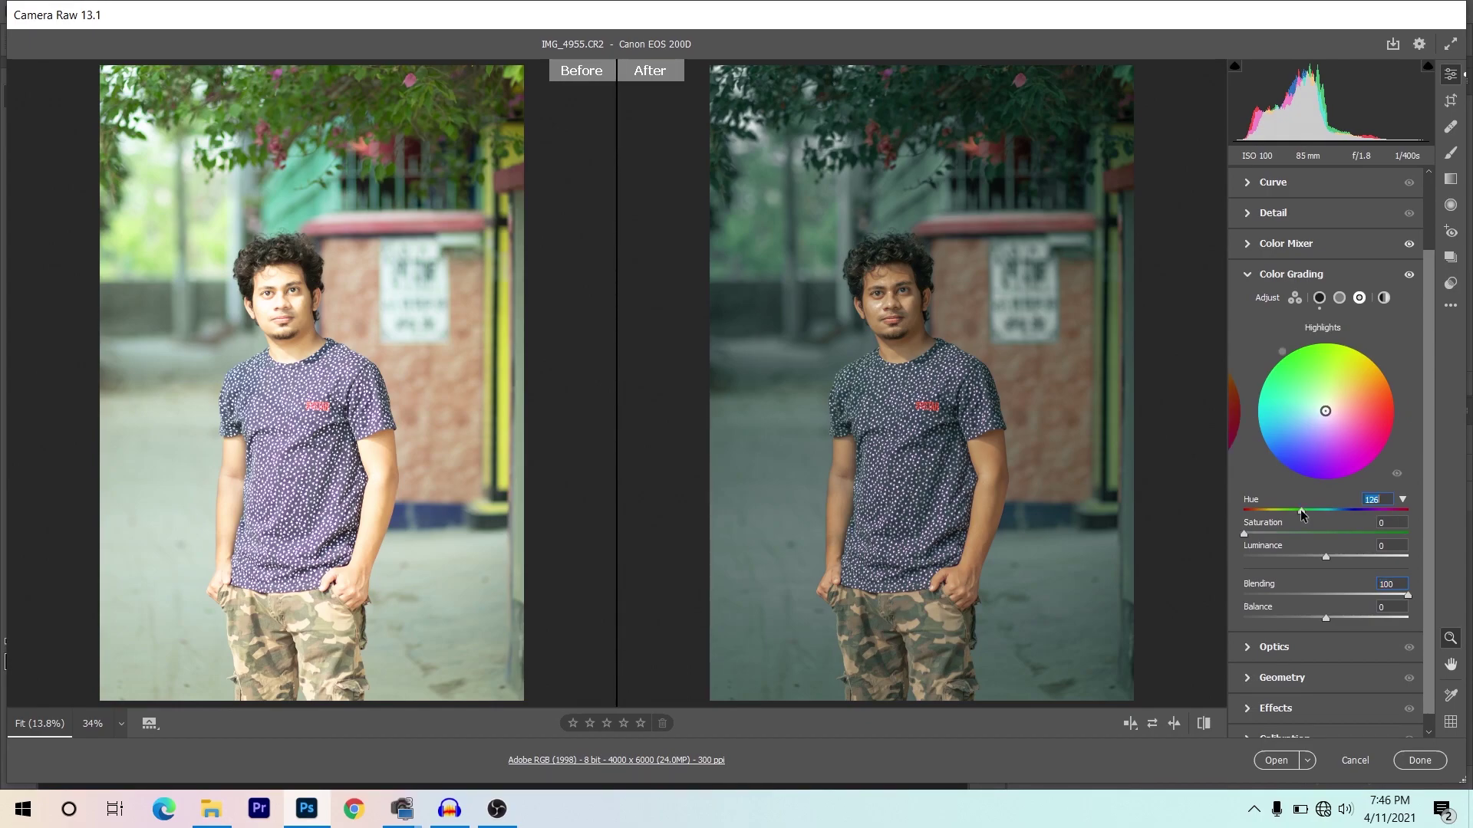
Step: Grade the highlights green with hue 135 and a saturation just above 22
drag(1302, 512, 1305, 511)
drag(1264, 535, 1280, 533)
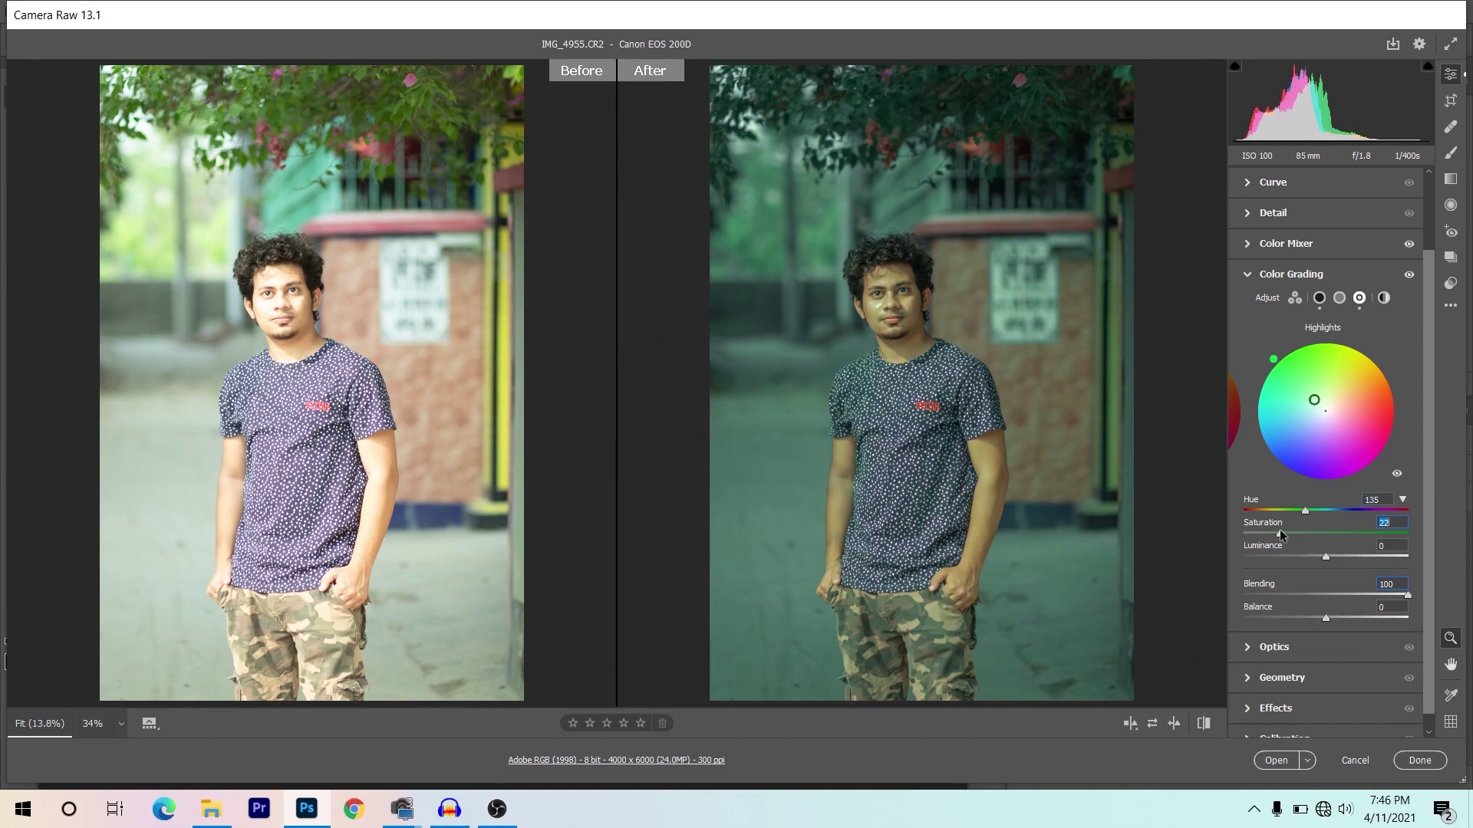
key(Up)
key(Up)
key(Up)
click(1248, 276)
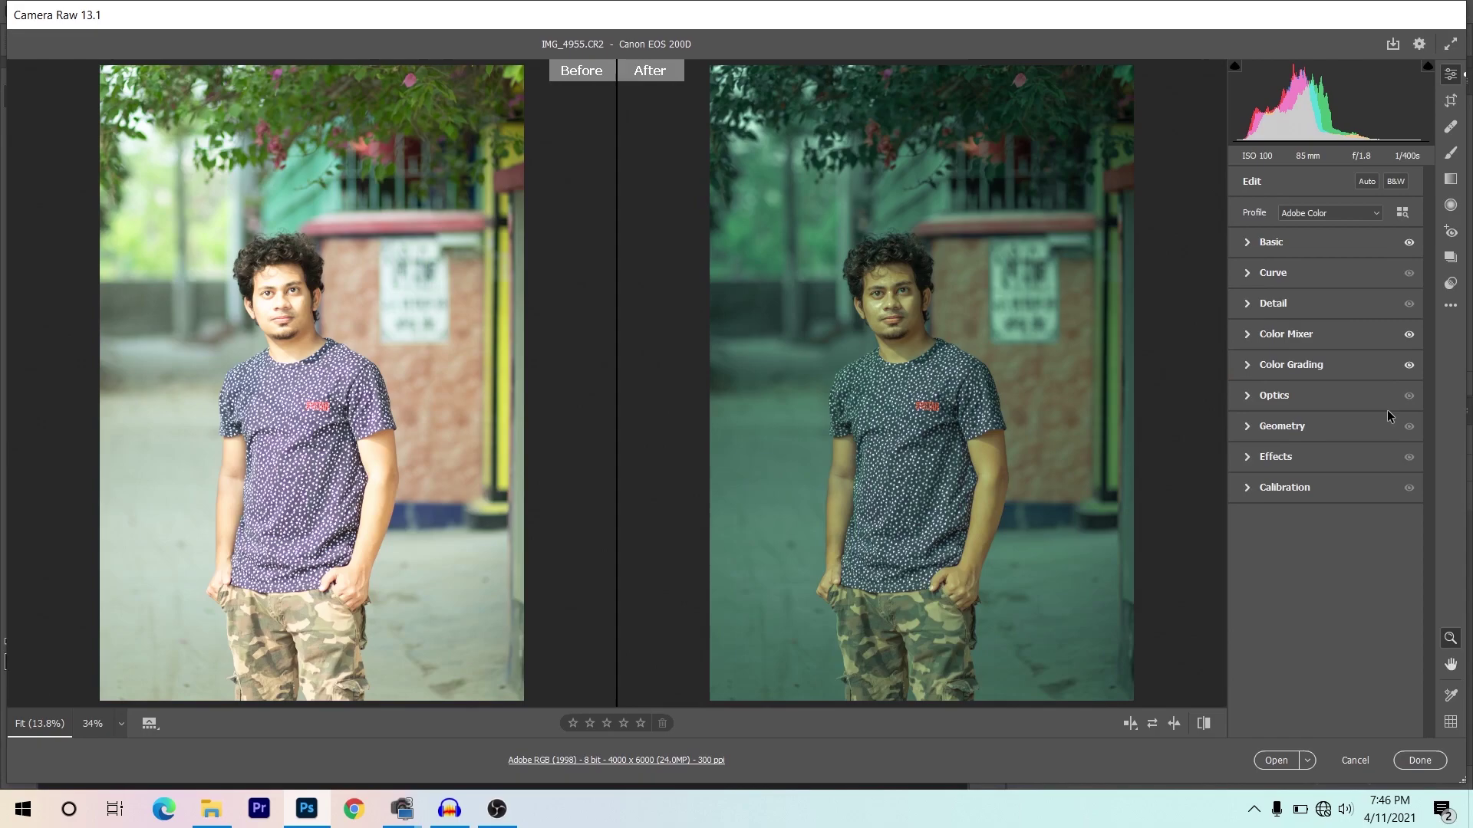
Step: Enable removal of chromatic aberration in the lens optics corrections
click(1254, 393)
click(1252, 450)
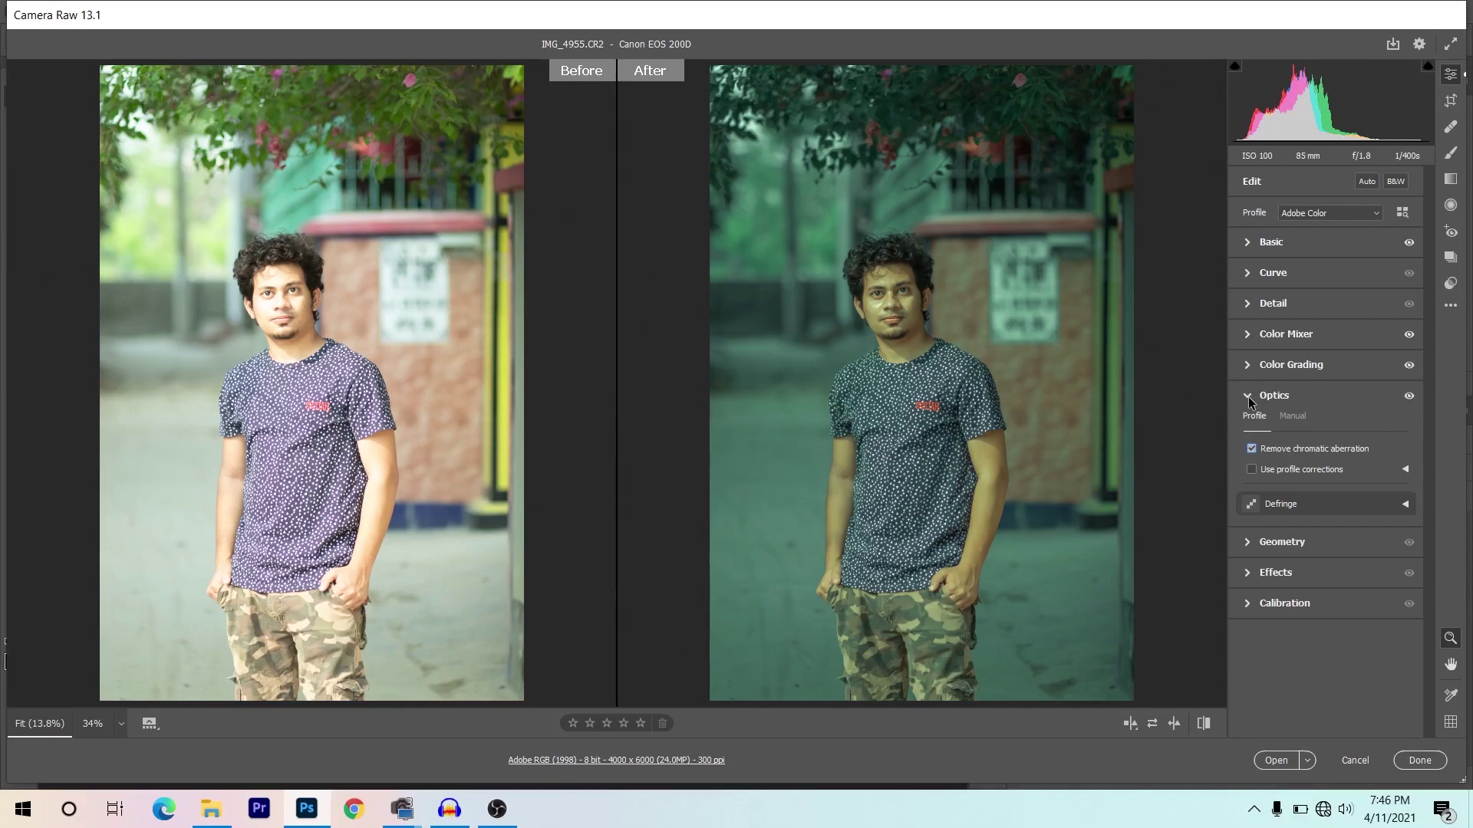
click(1249, 398)
Step: Apply the automatic Upright perspective correction to the photo's geometry
click(1247, 427)
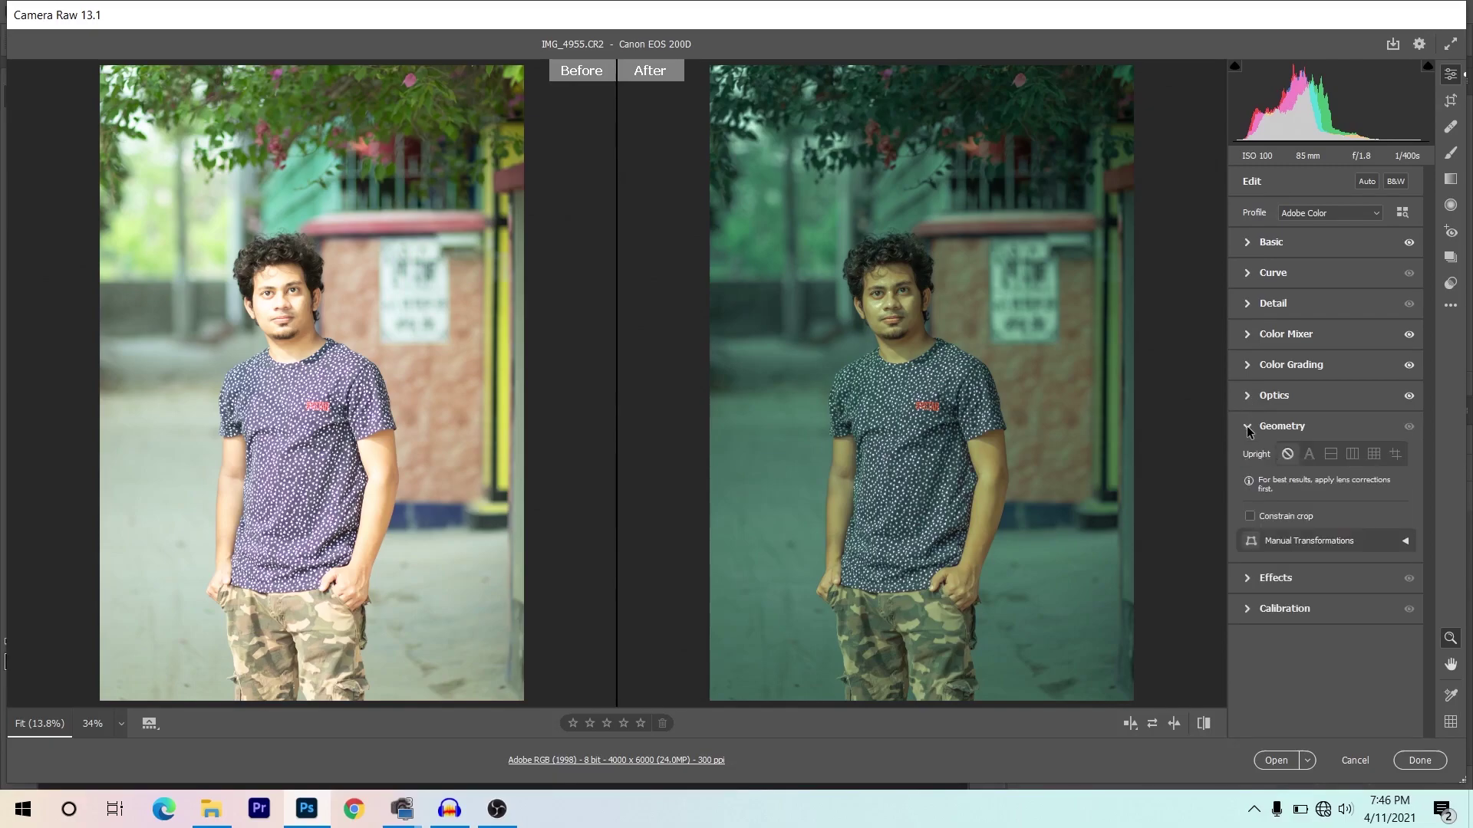
click(1309, 451)
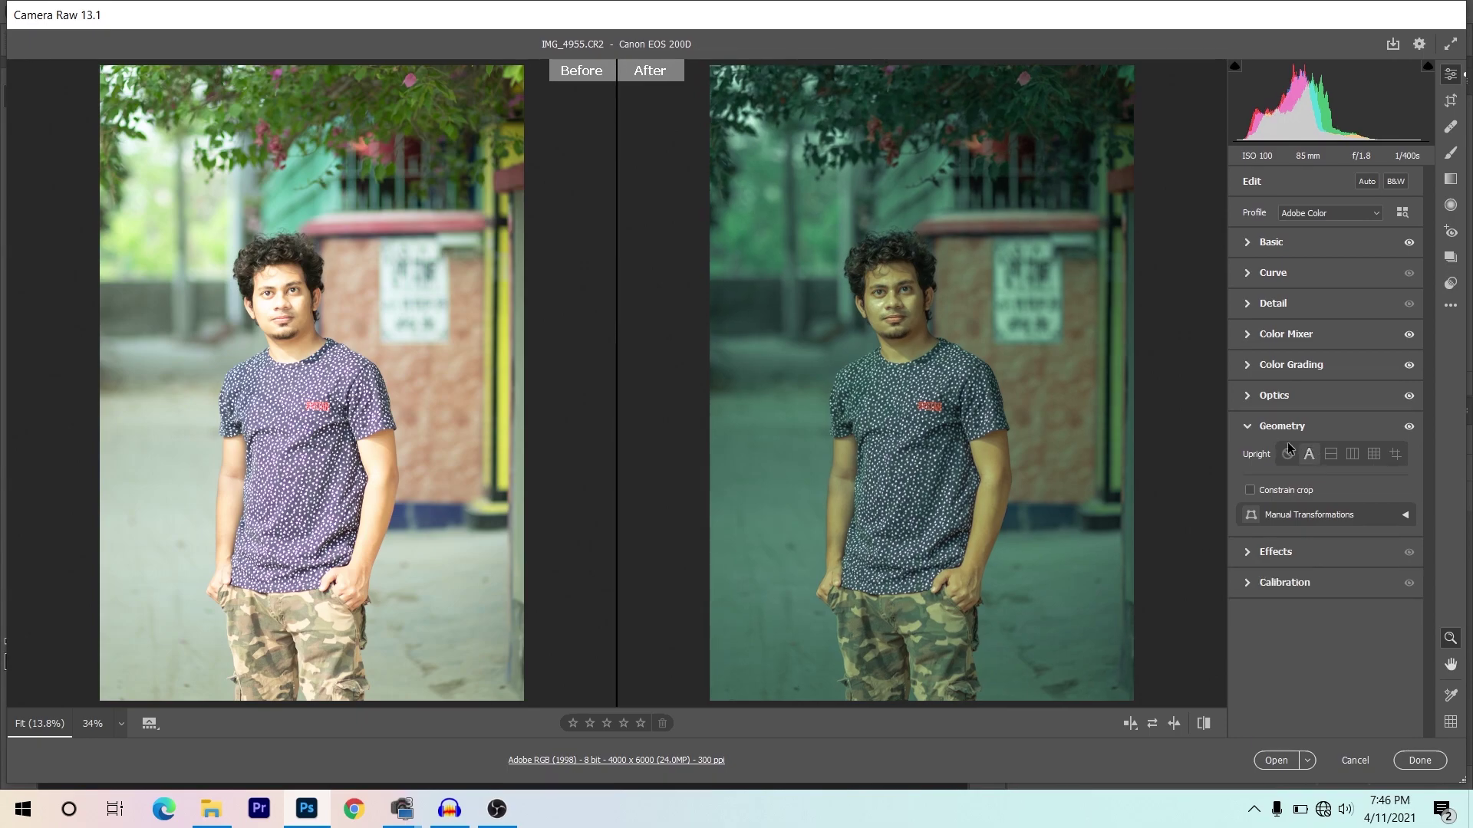
click(1248, 426)
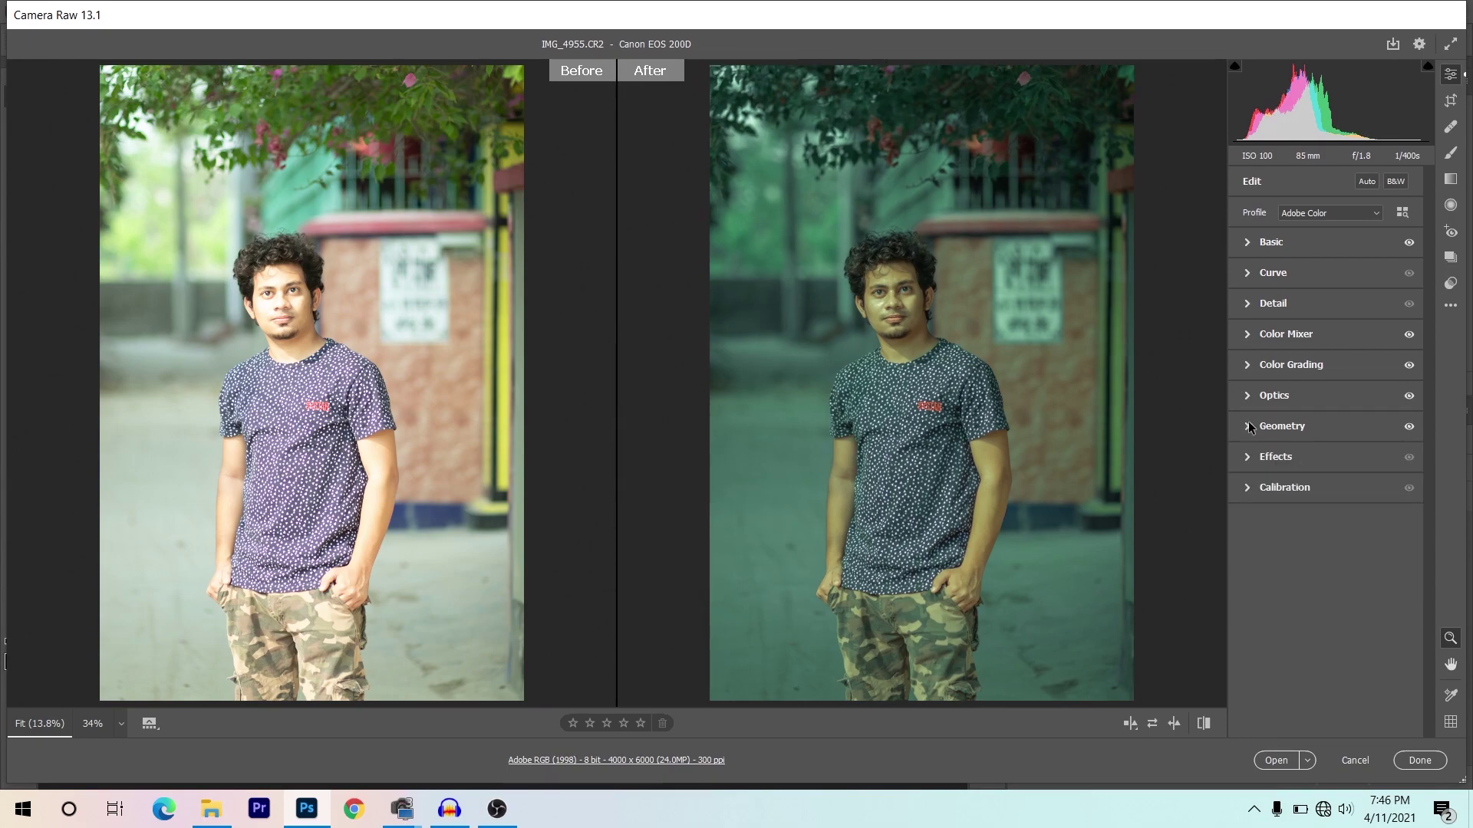
Step: Darken the photo's edges with a vignetting effect of -21
click(1306, 454)
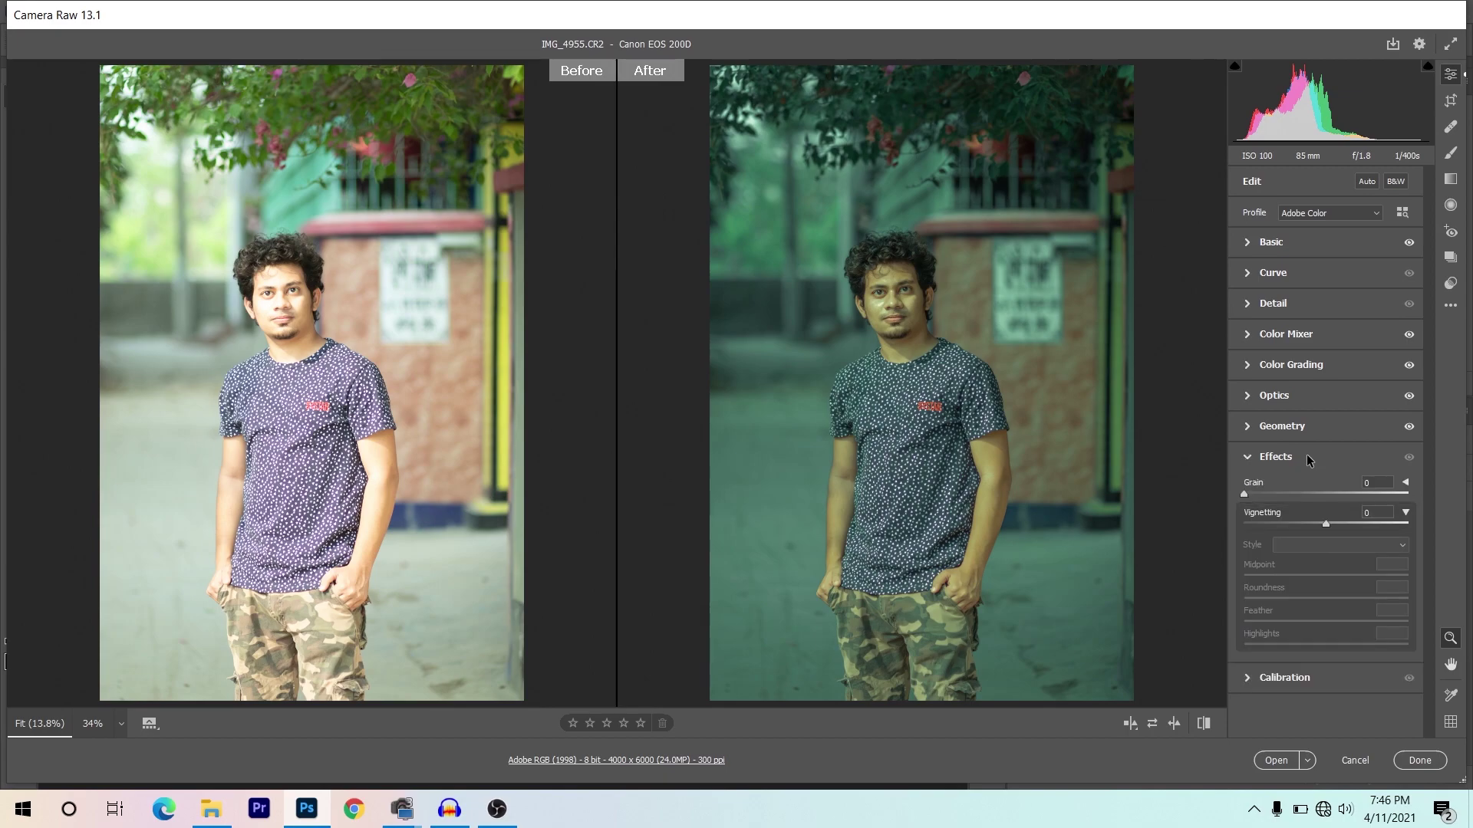
click(1315, 522)
drag(1311, 521, 1305, 519)
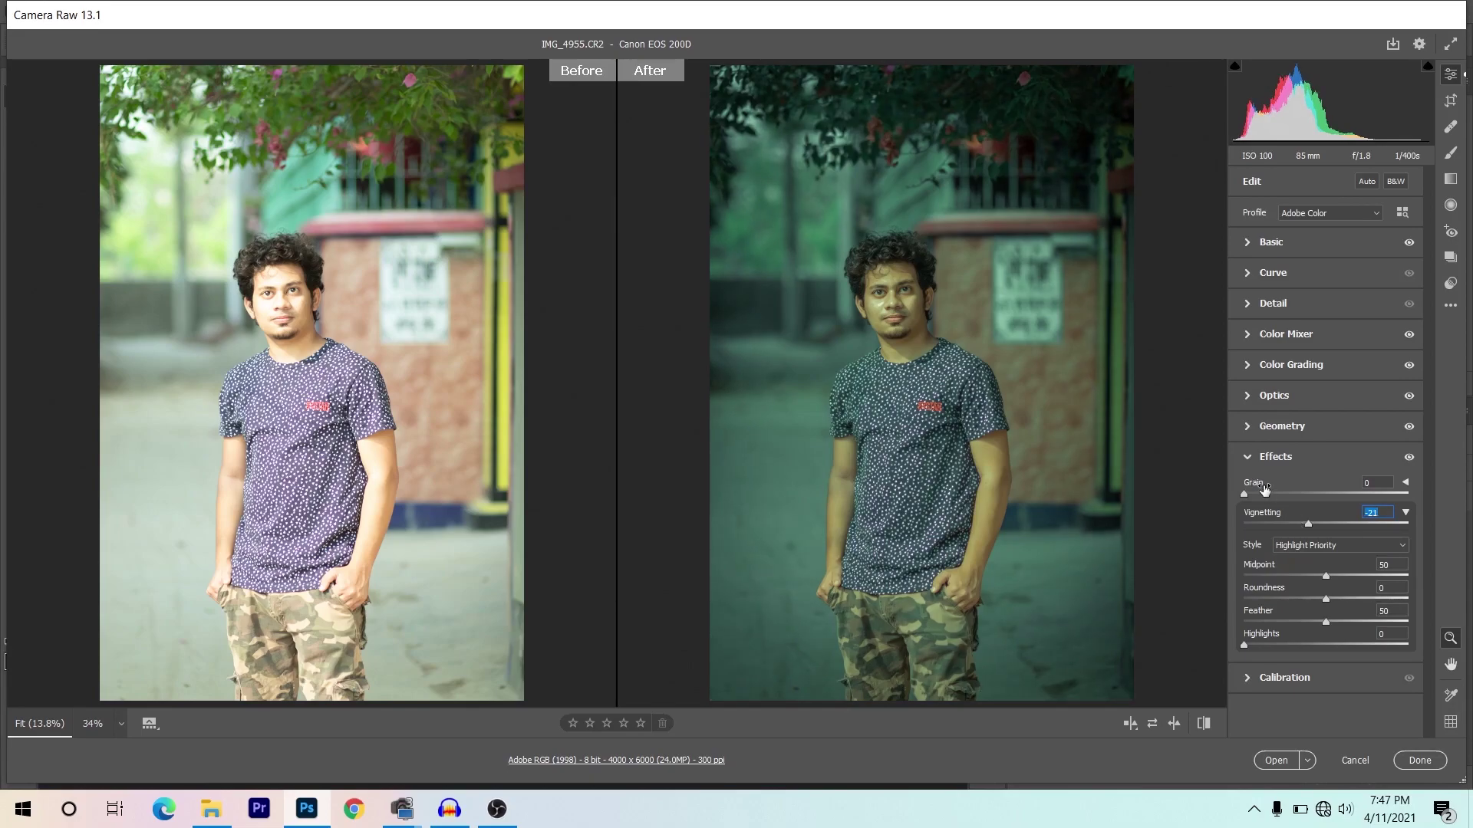
click(1257, 459)
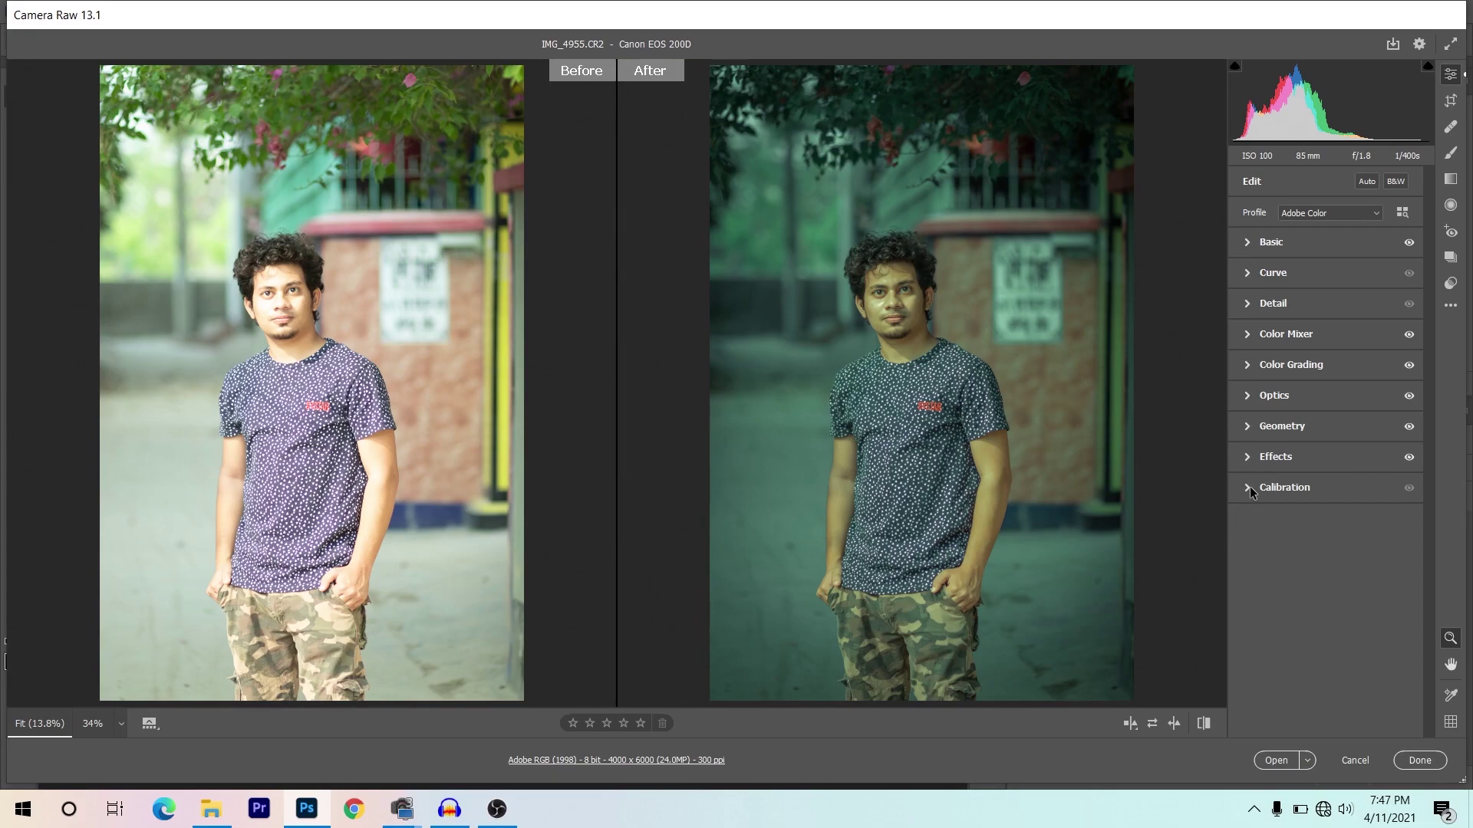
Step: Calibrate the red primary with a hue of +17 and a saturation of -11
click(1249, 487)
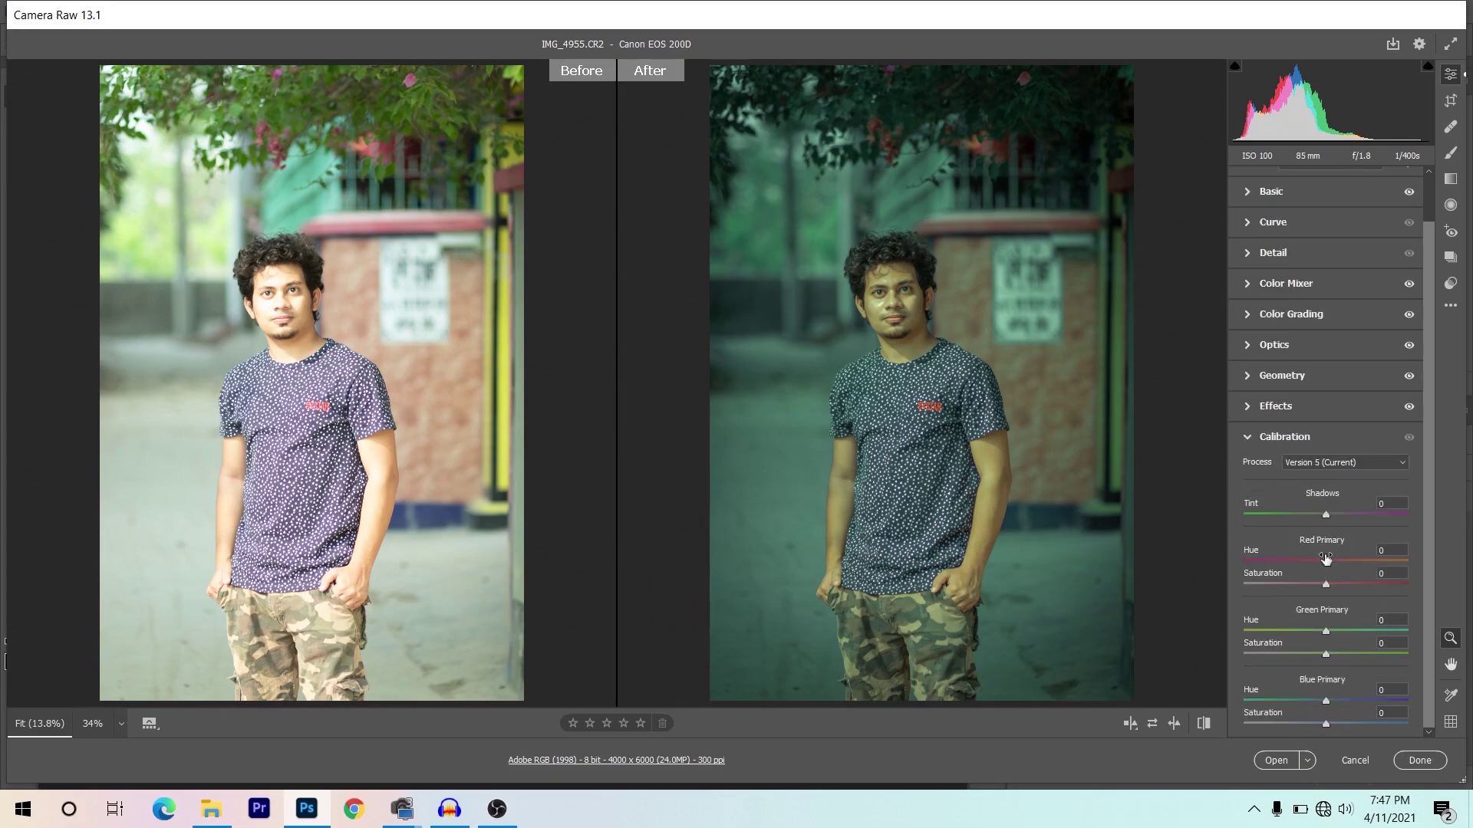
mouse_move(1324, 564)
mouse_down()
mouse_move(1280, 563)
mouse_move(1377, 566)
mouse_move(1349, 564)
mouse_up()
drag(1349, 563, 1340, 565)
drag(1329, 588, 1313, 589)
drag(1310, 585, 1315, 583)
Step: Calibrate the green primary hue to +12 and the blue primary hue to -63, and slightly reduce the blue primary saturation
drag(1334, 630, 1335, 631)
drag(1320, 698, 1274, 700)
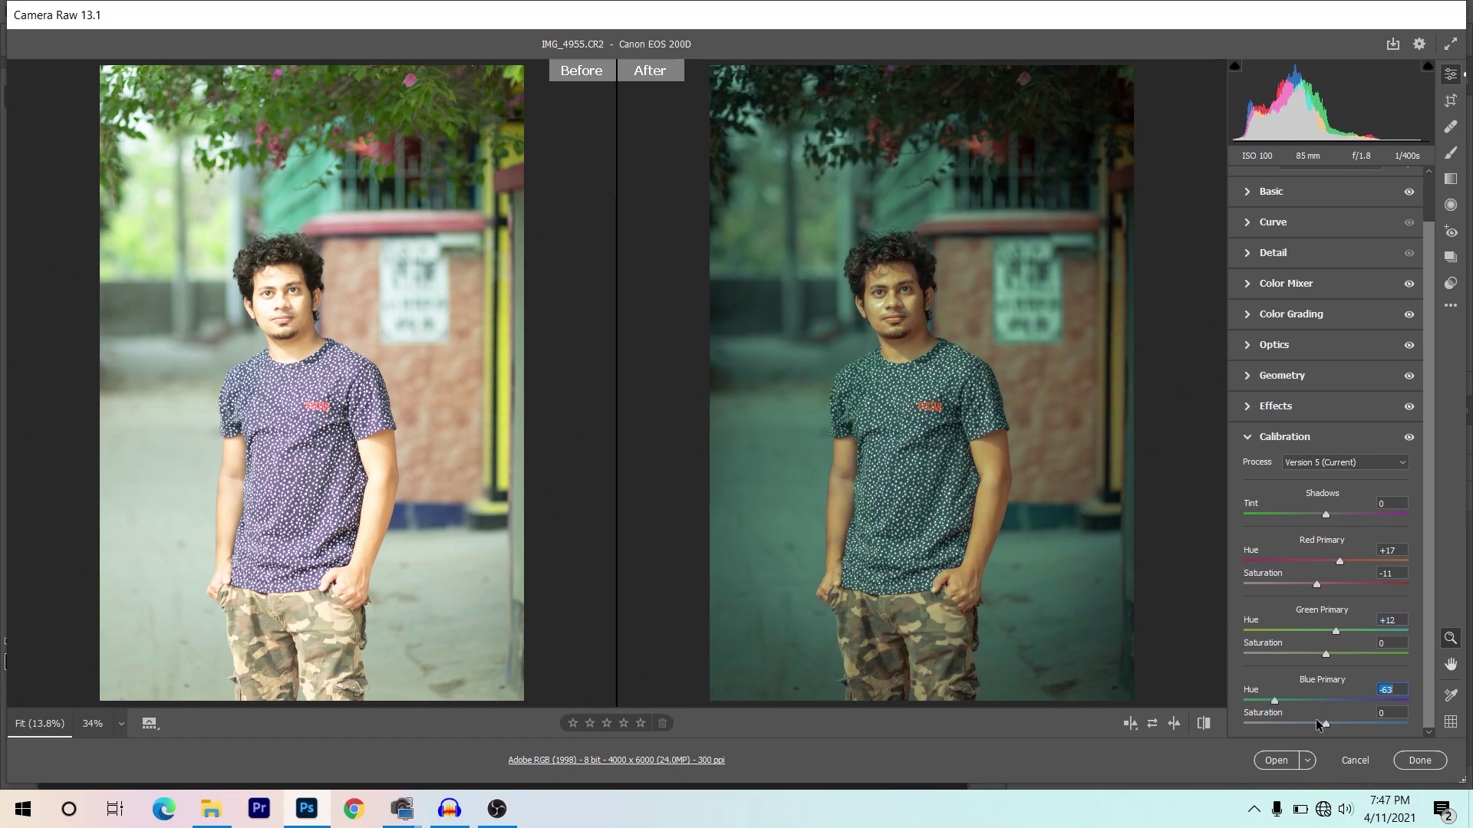
drag(1315, 719, 1308, 721)
click(1263, 437)
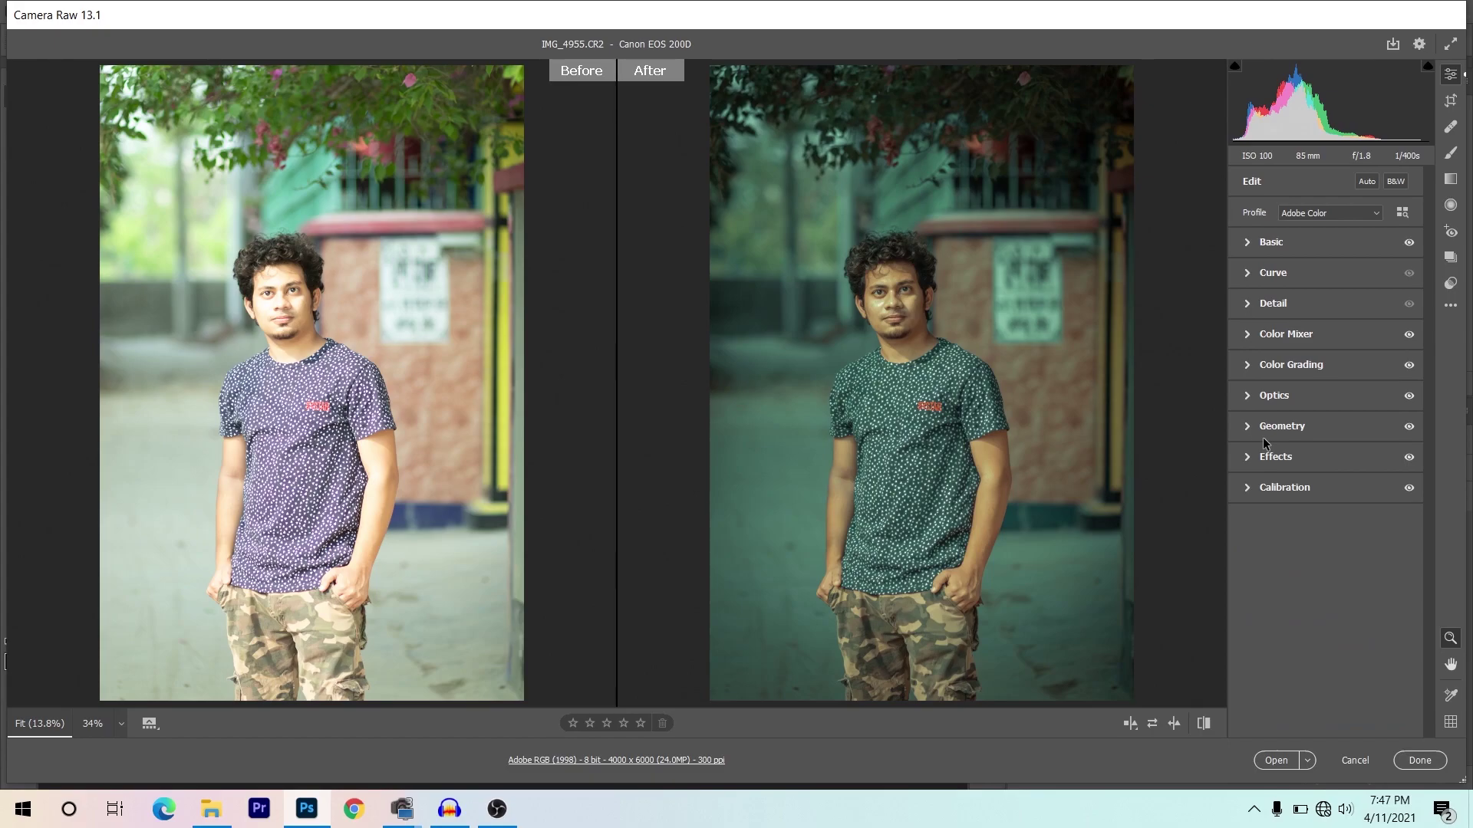
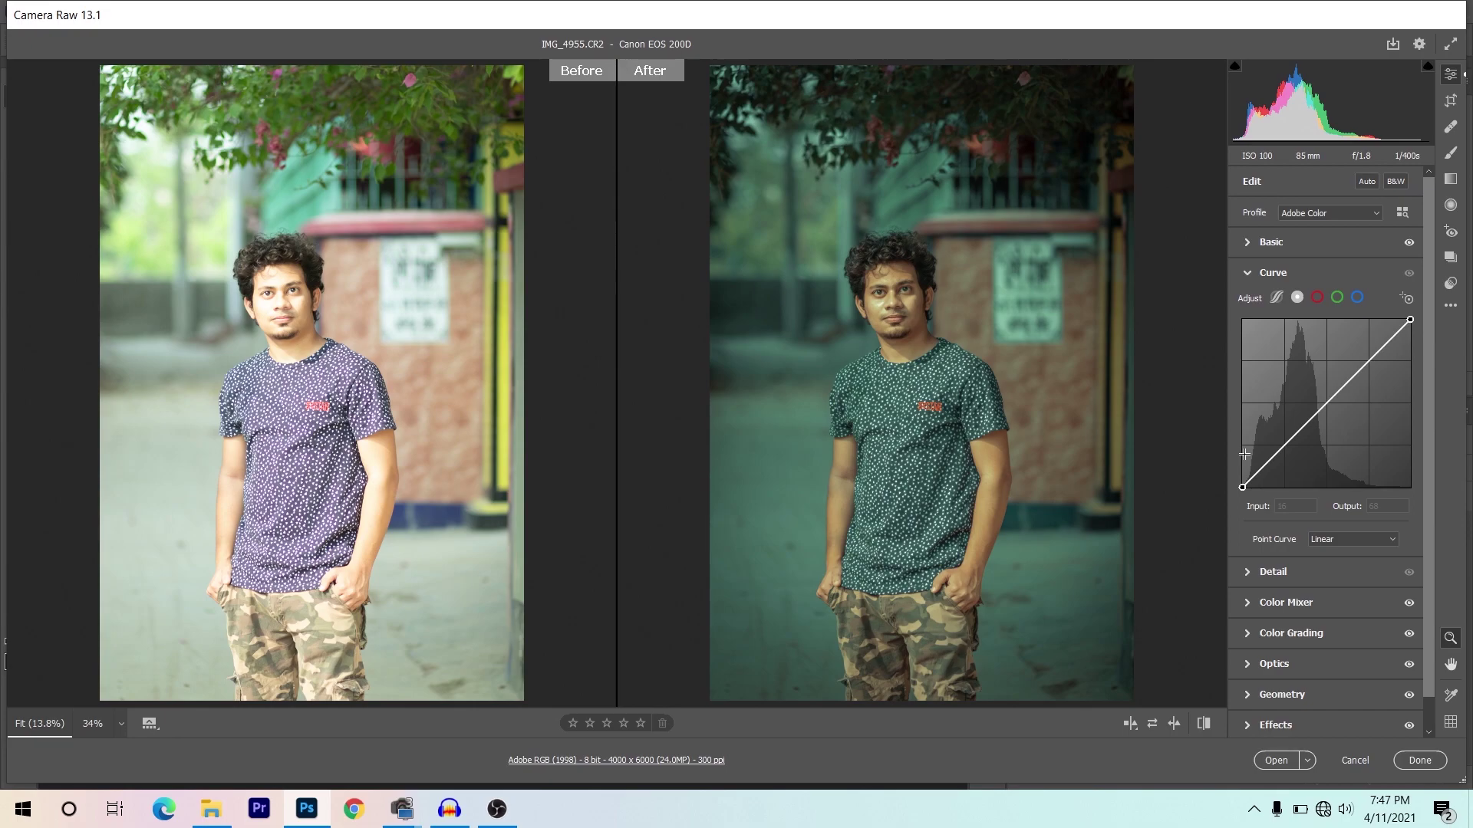
Step: Shape the RGB point curve into a gentle S, lowering the shadows near input 67 and raising the midtones and the highlights near input 189
drag(1283, 454, 1288, 457)
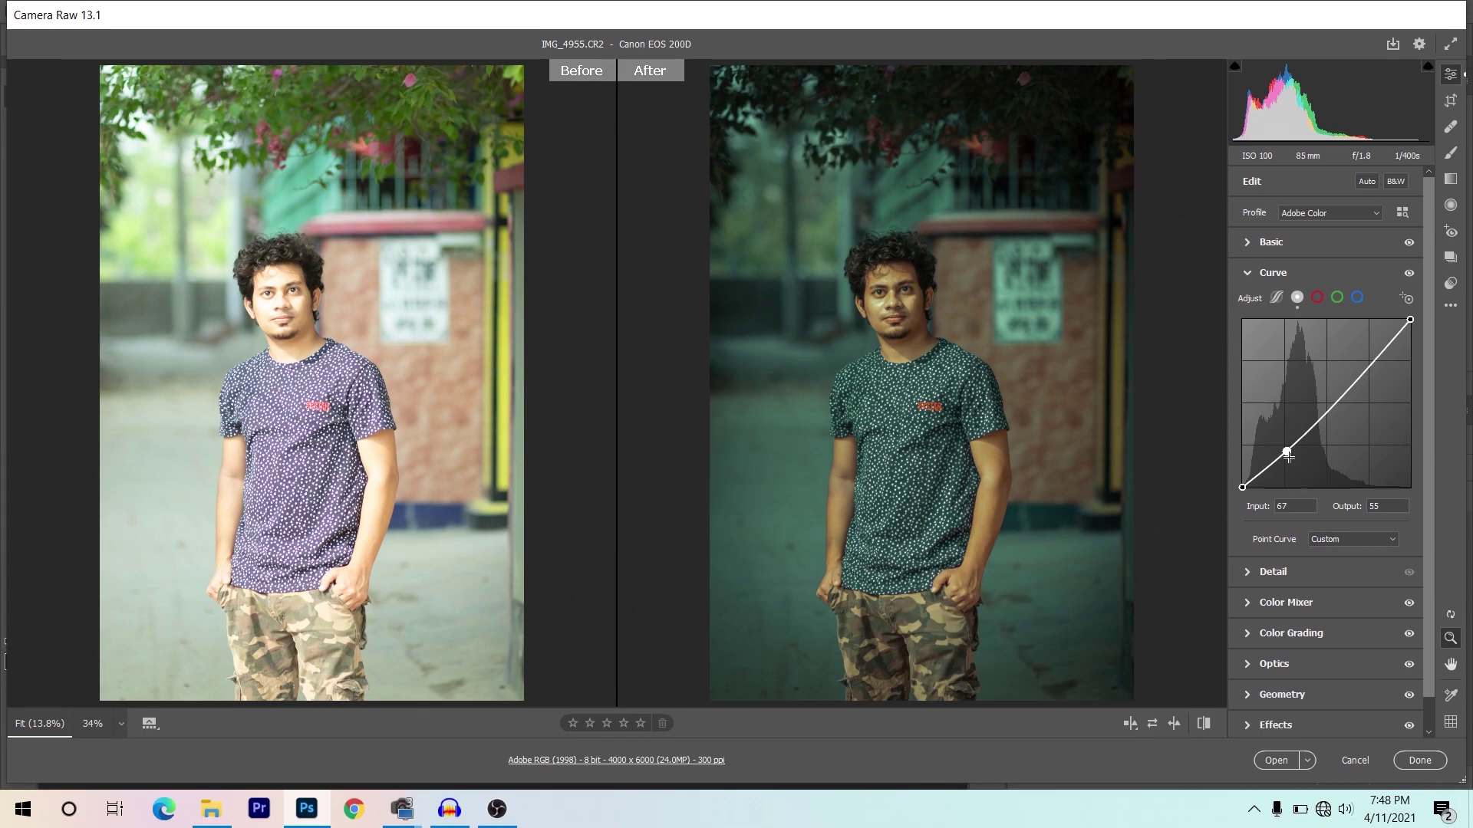
drag(1289, 457, 1288, 456)
click(1327, 405)
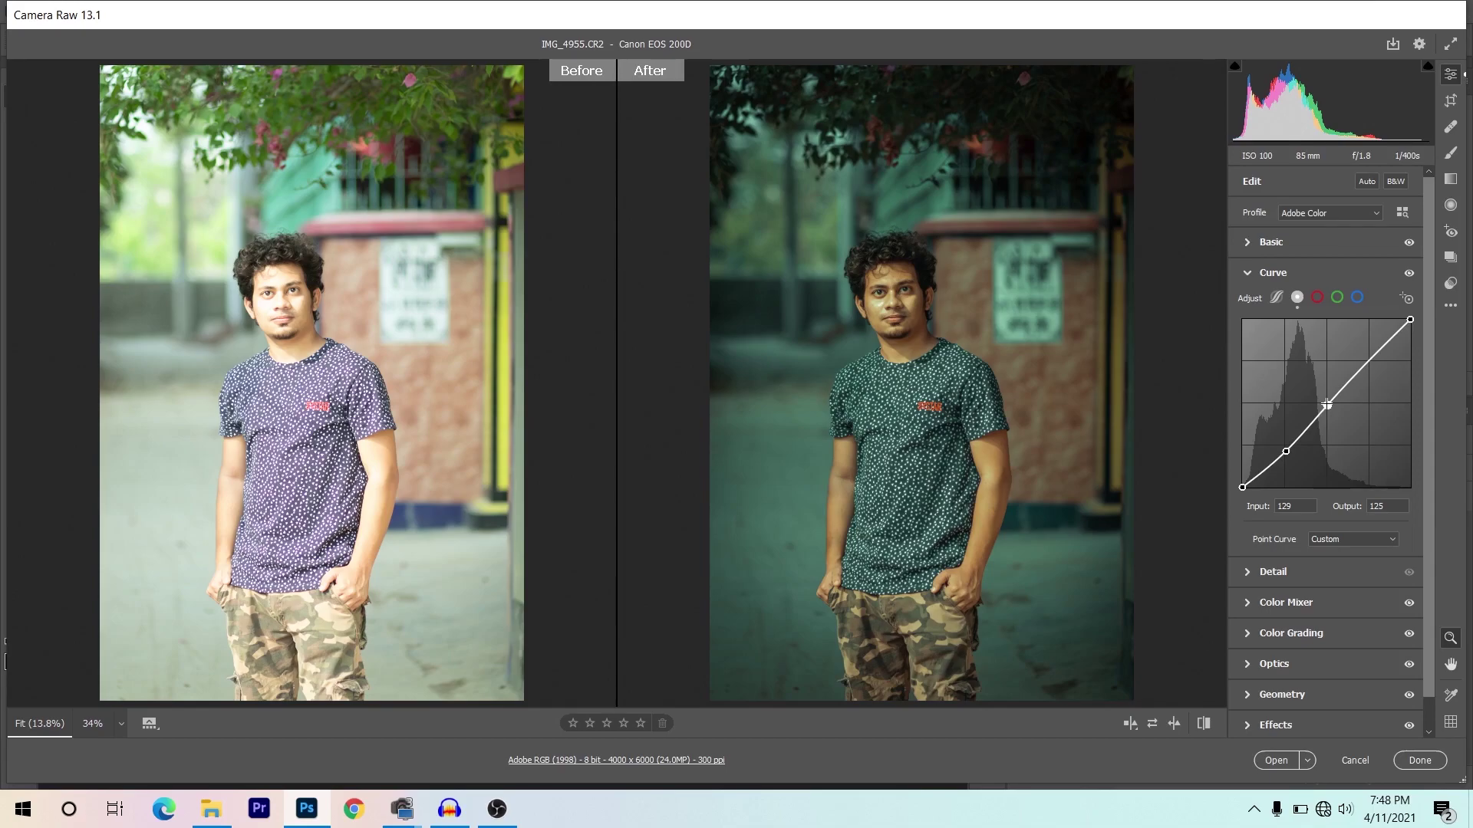
drag(1327, 405, 1327, 397)
drag(1367, 359, 1367, 355)
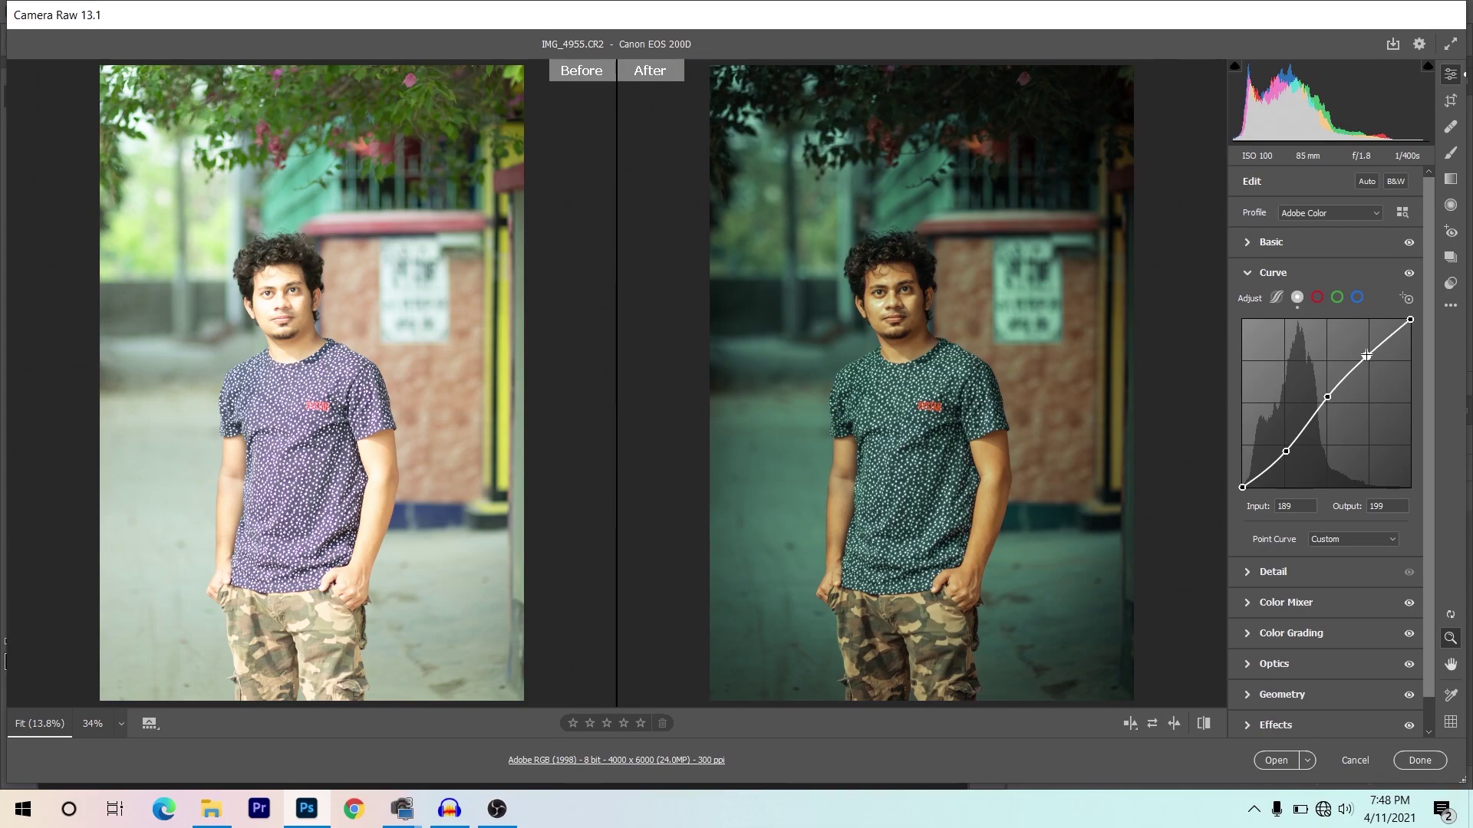
drag(1367, 355, 1368, 356)
Step: Raise the black point of the red channel curve to output 3
click(1317, 297)
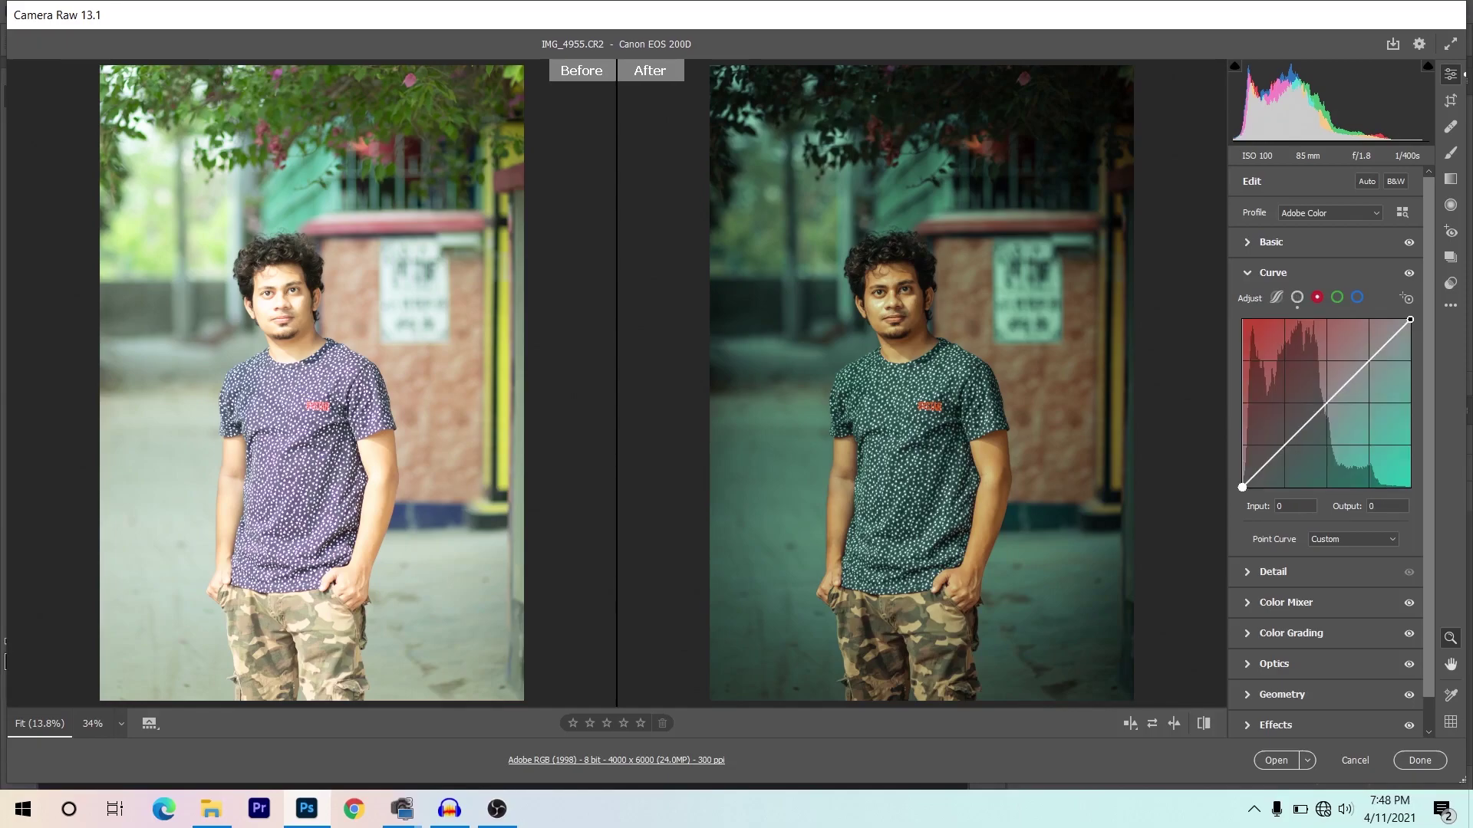
key(Up)
key(Up)
key(Up)
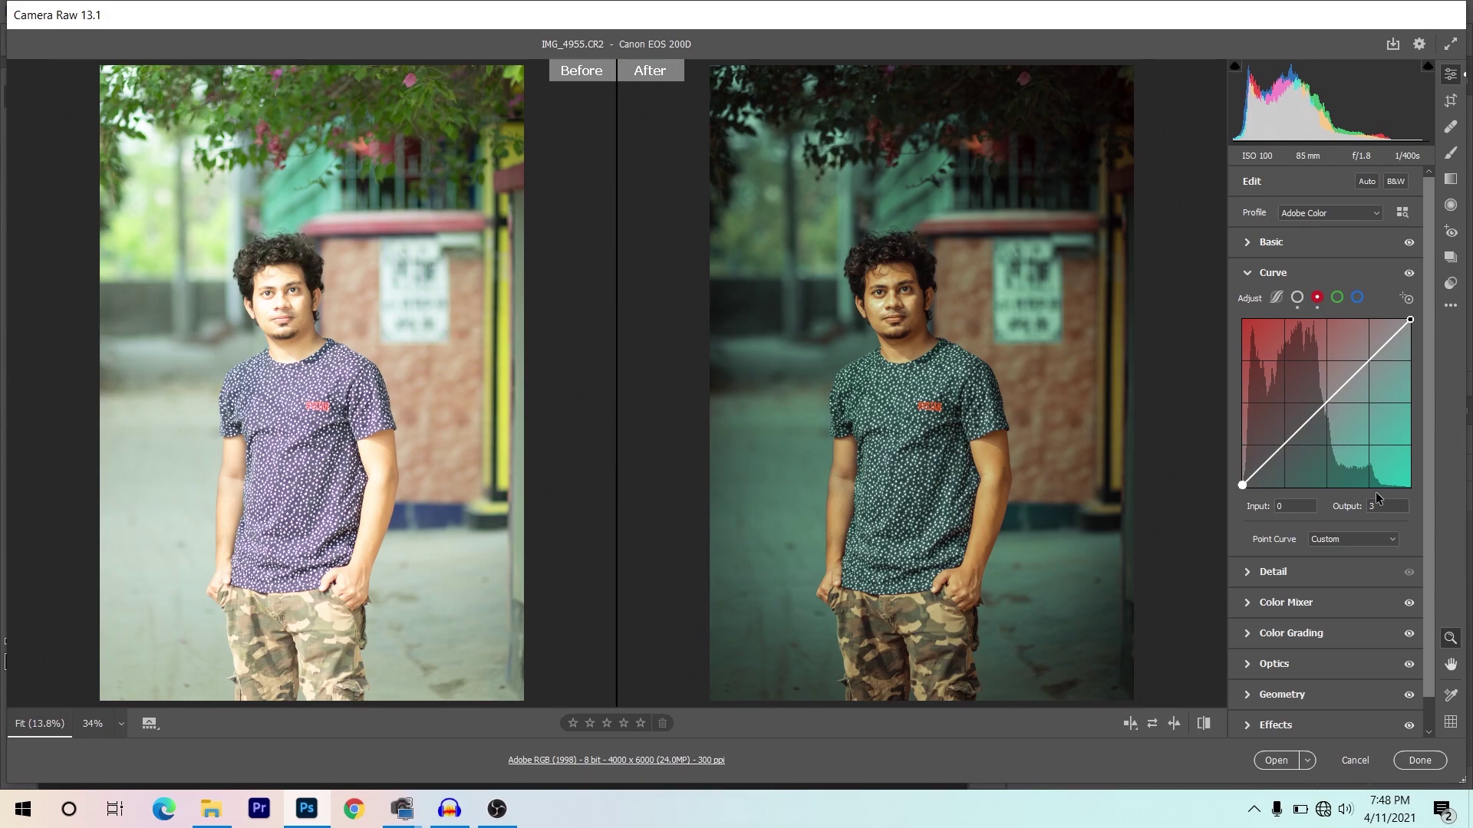
Step: Lower the green channel curve slightly with a midpoint at input 132 and output about 128
click(1337, 297)
drag(1324, 406, 1324, 416)
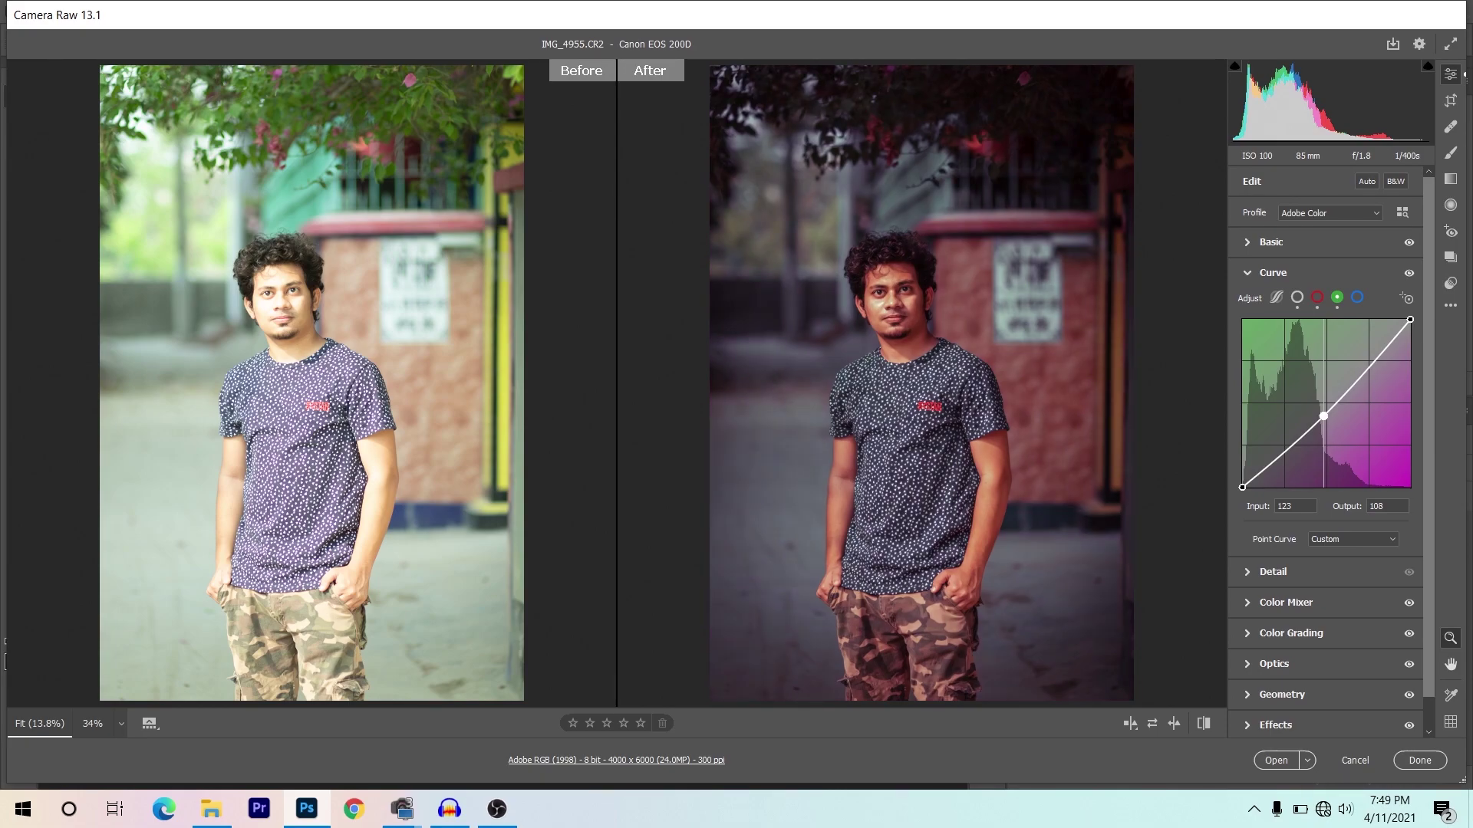
drag(1324, 416, 1328, 403)
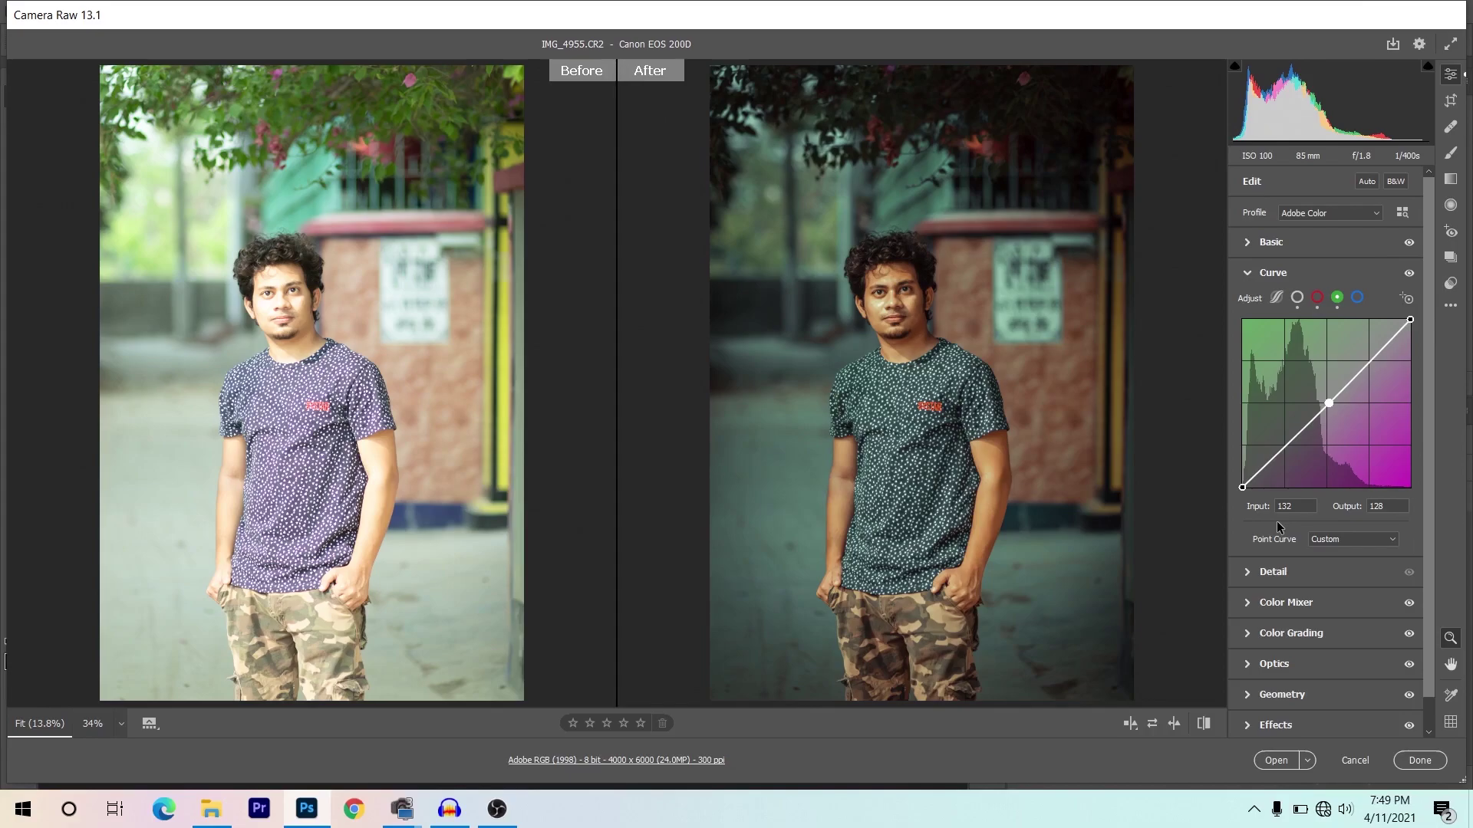
key(Down)
click(1249, 274)
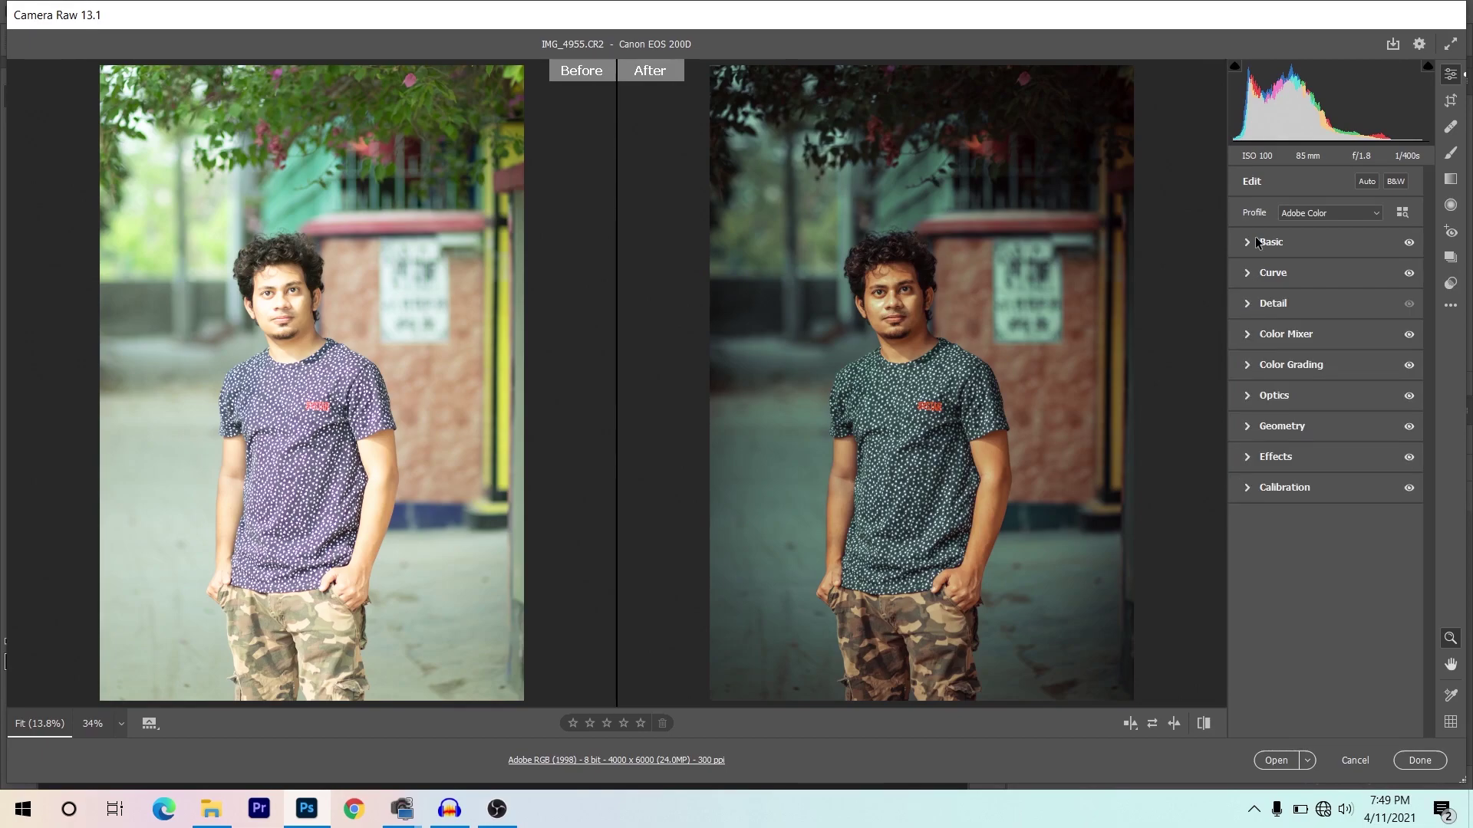
Step: Refine the basic tones with exposure -1.70, highlights -63 and shadows +64
click(1258, 243)
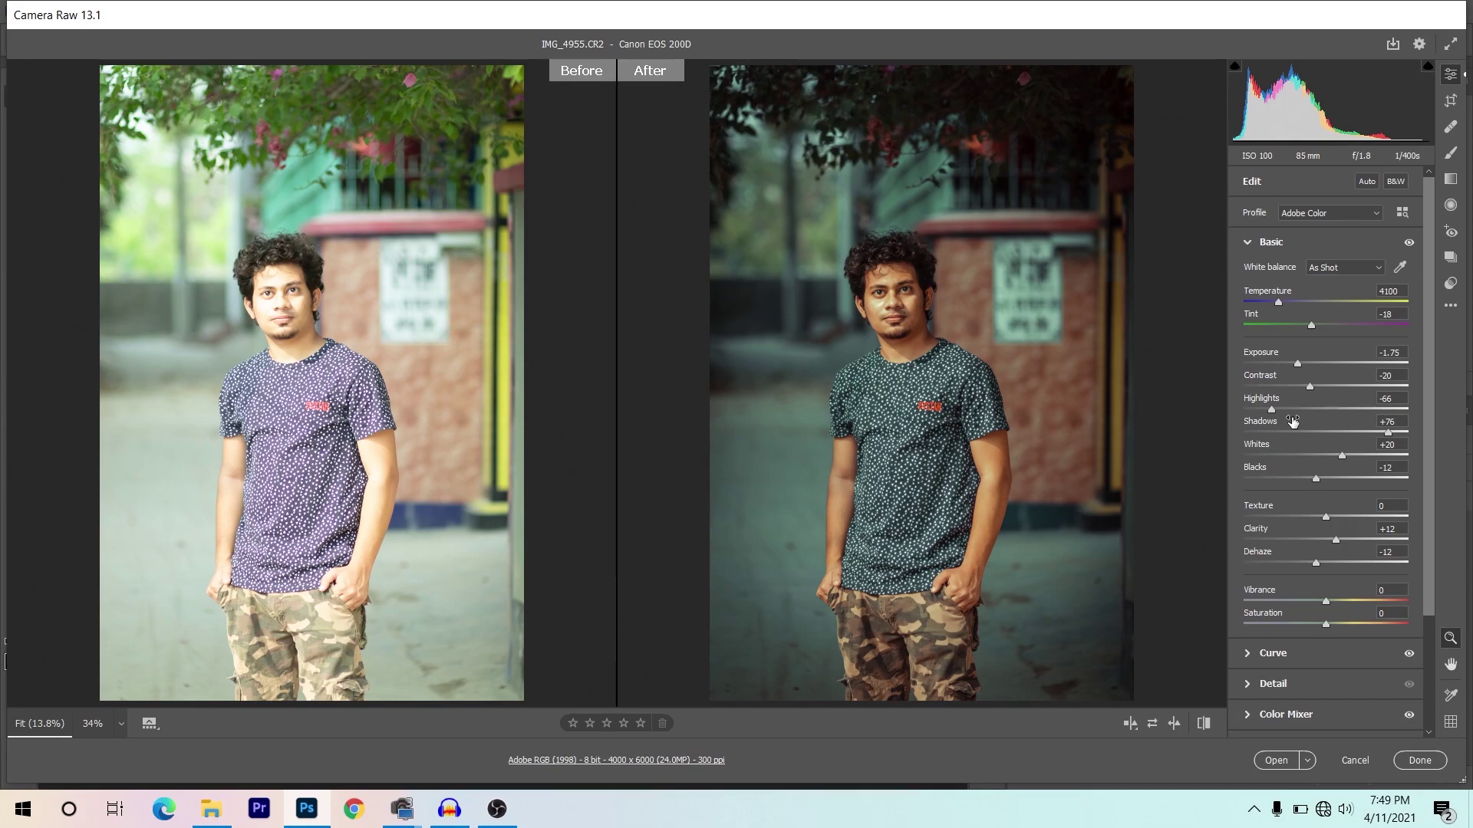
key(Up)
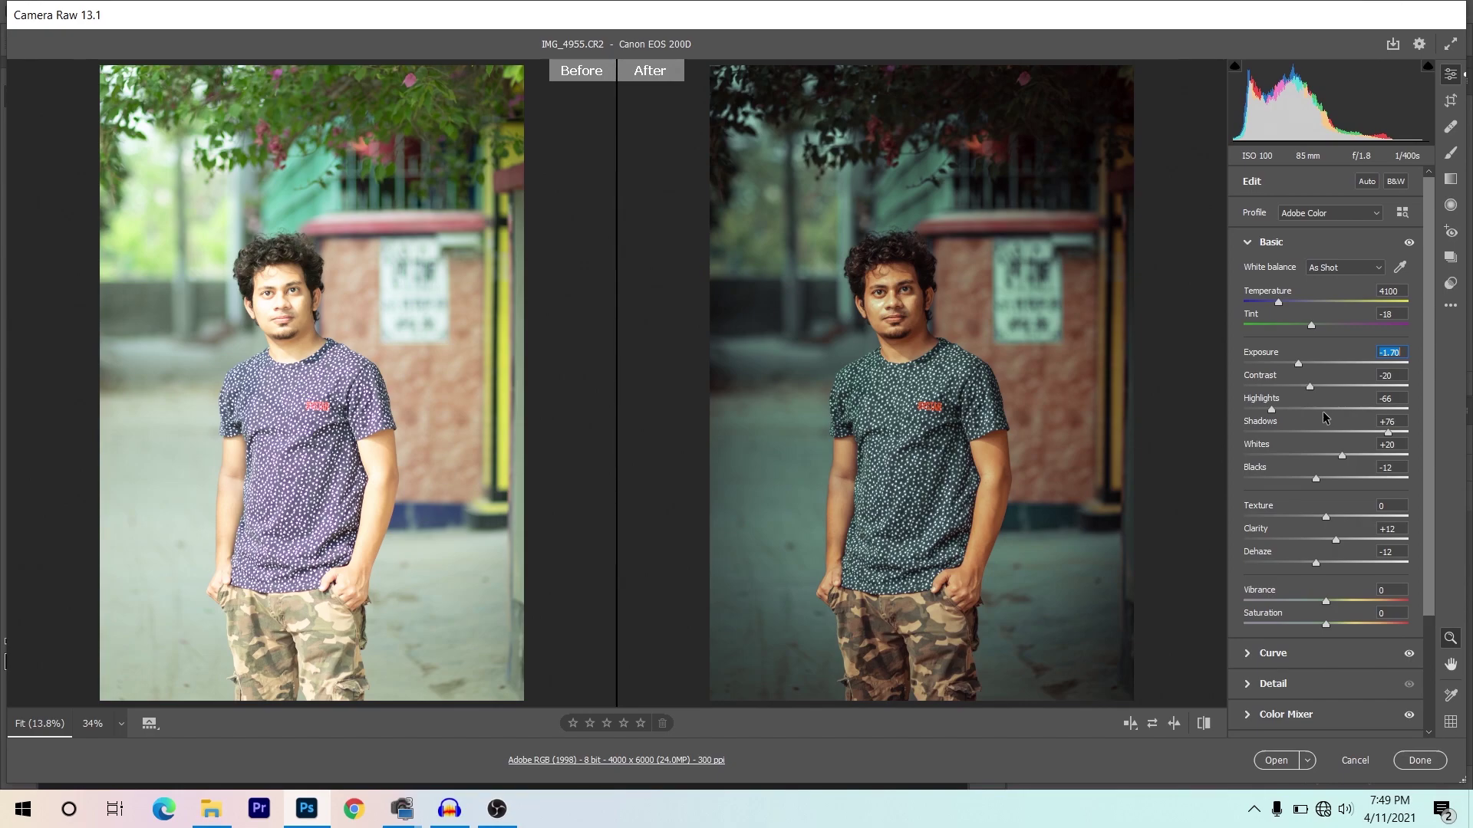
drag(1271, 408, 1275, 408)
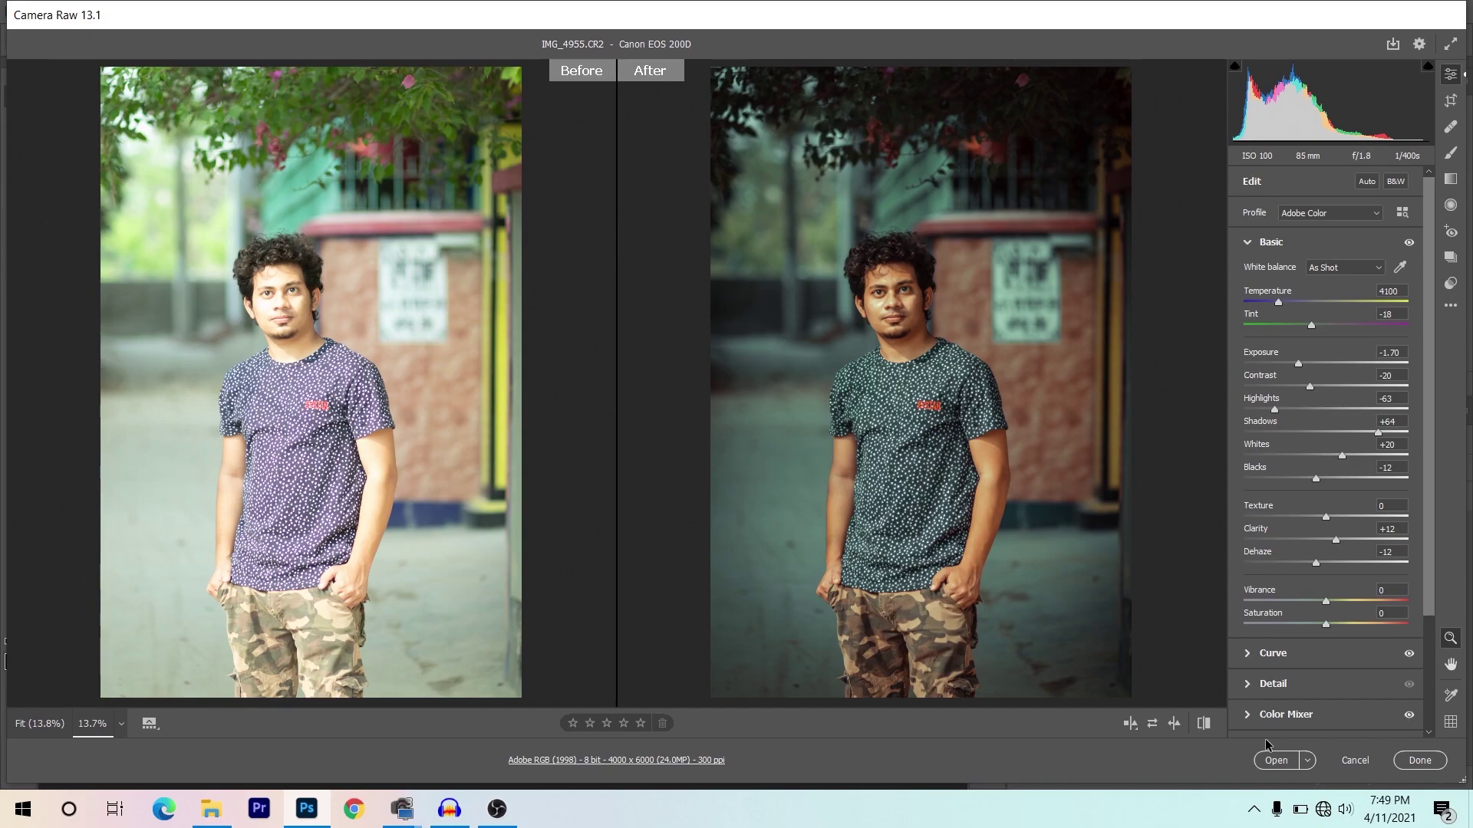
Step: Open the graded photo in Photoshop and run the Smooth Skin action from the Retouching Farzzology set
click(1273, 760)
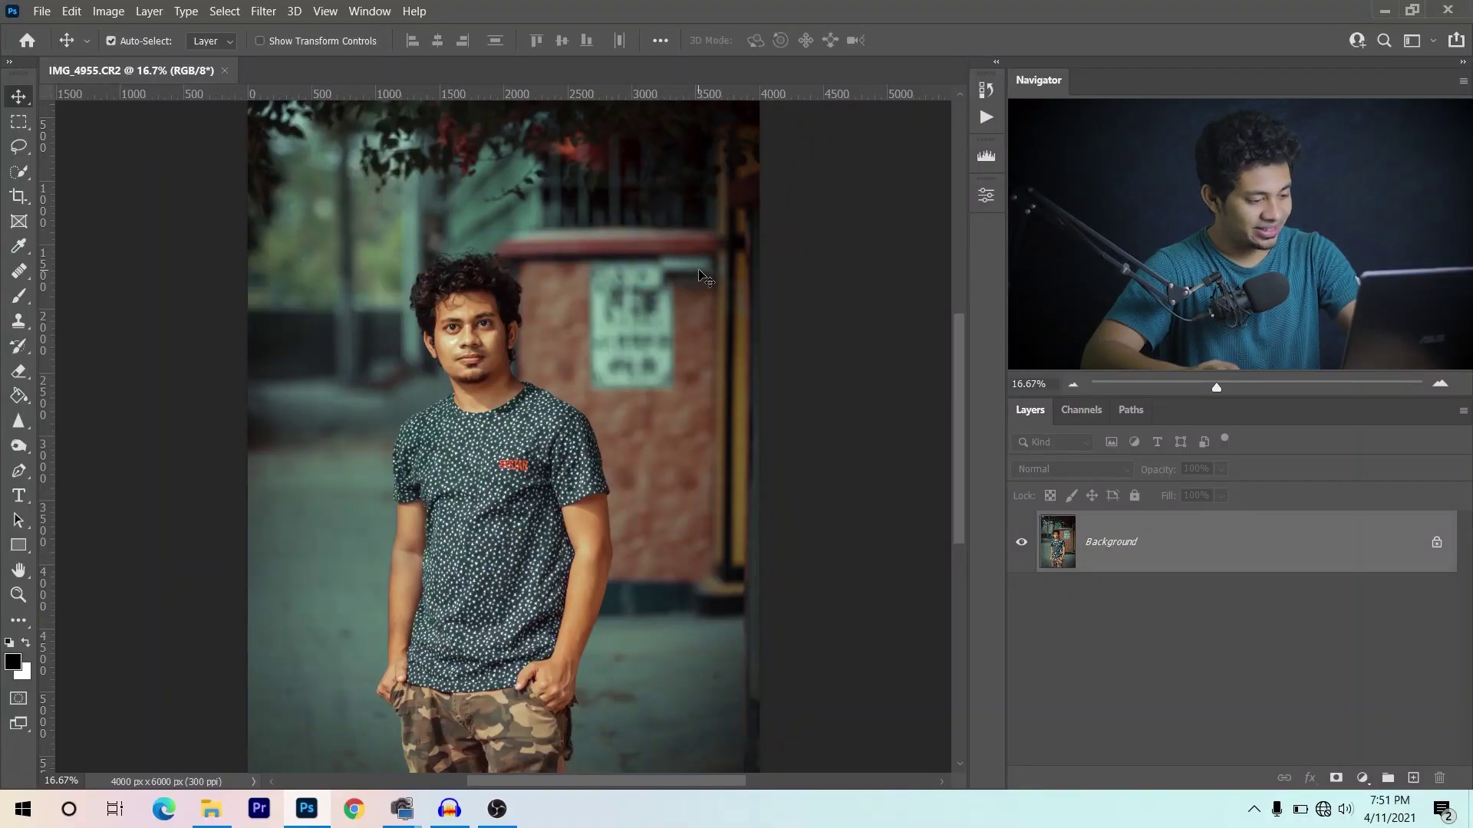
key(ctrl+plus)
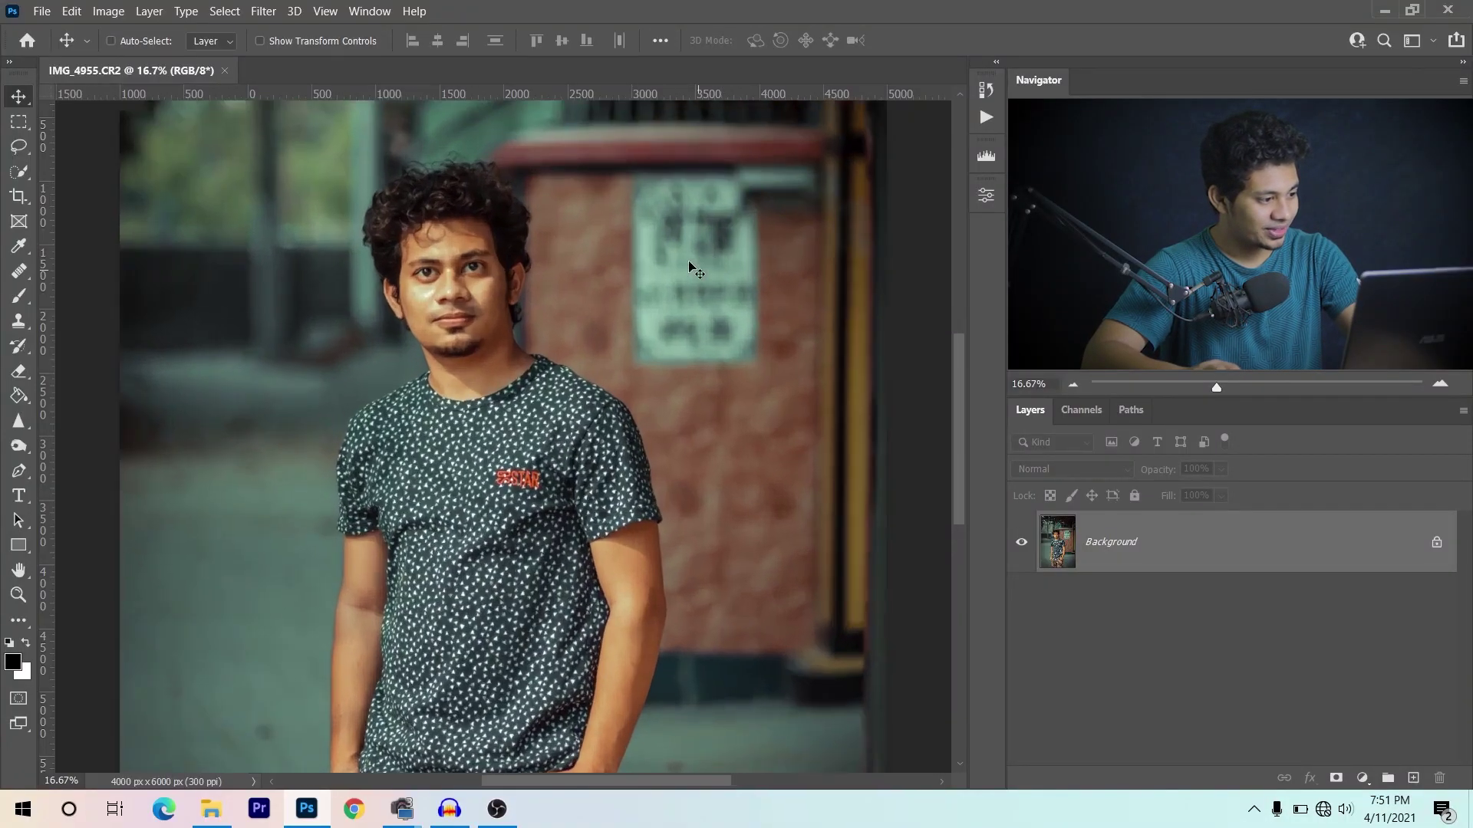
click(985, 118)
click(793, 185)
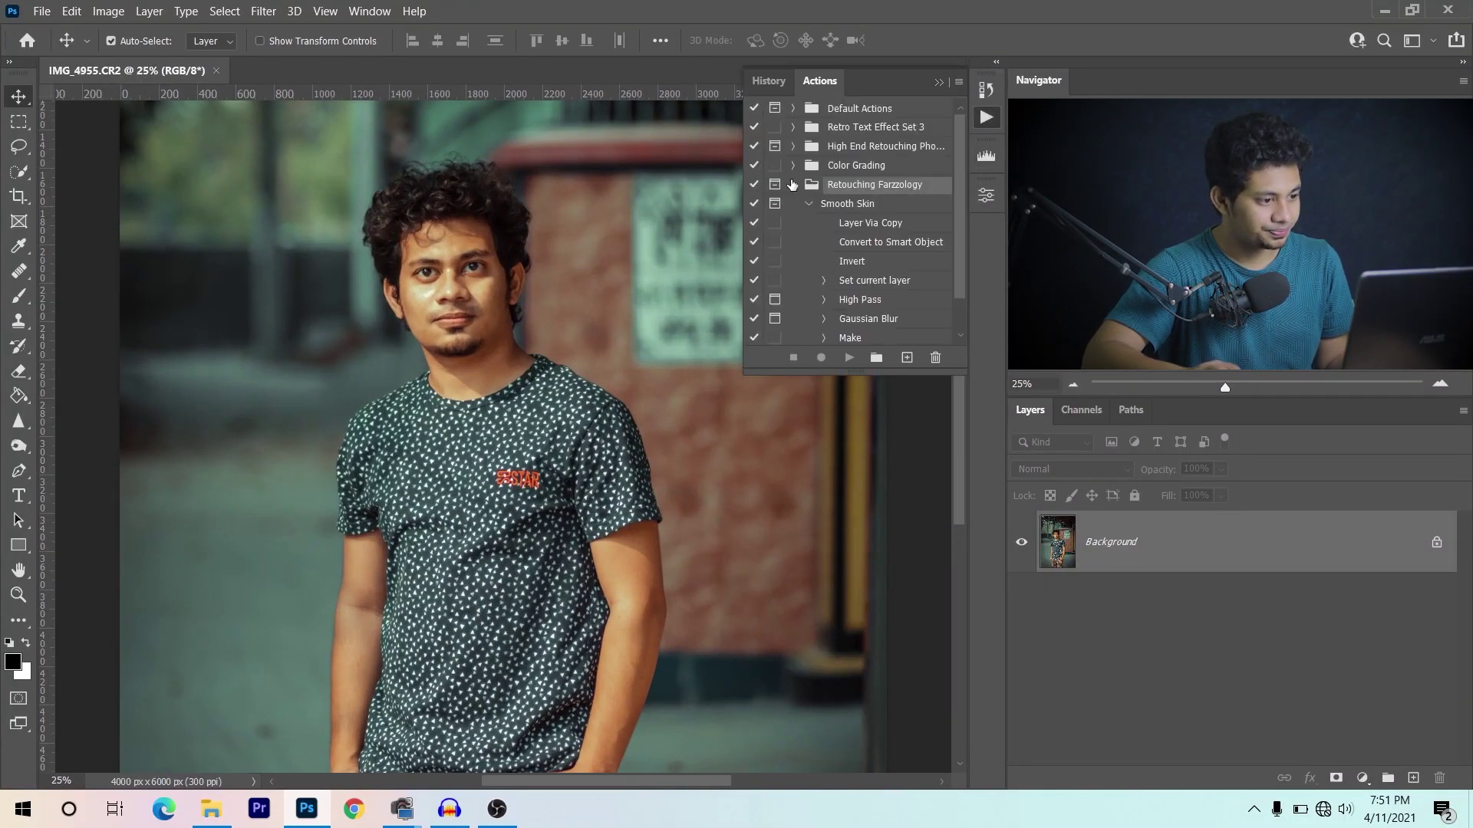
click(875, 204)
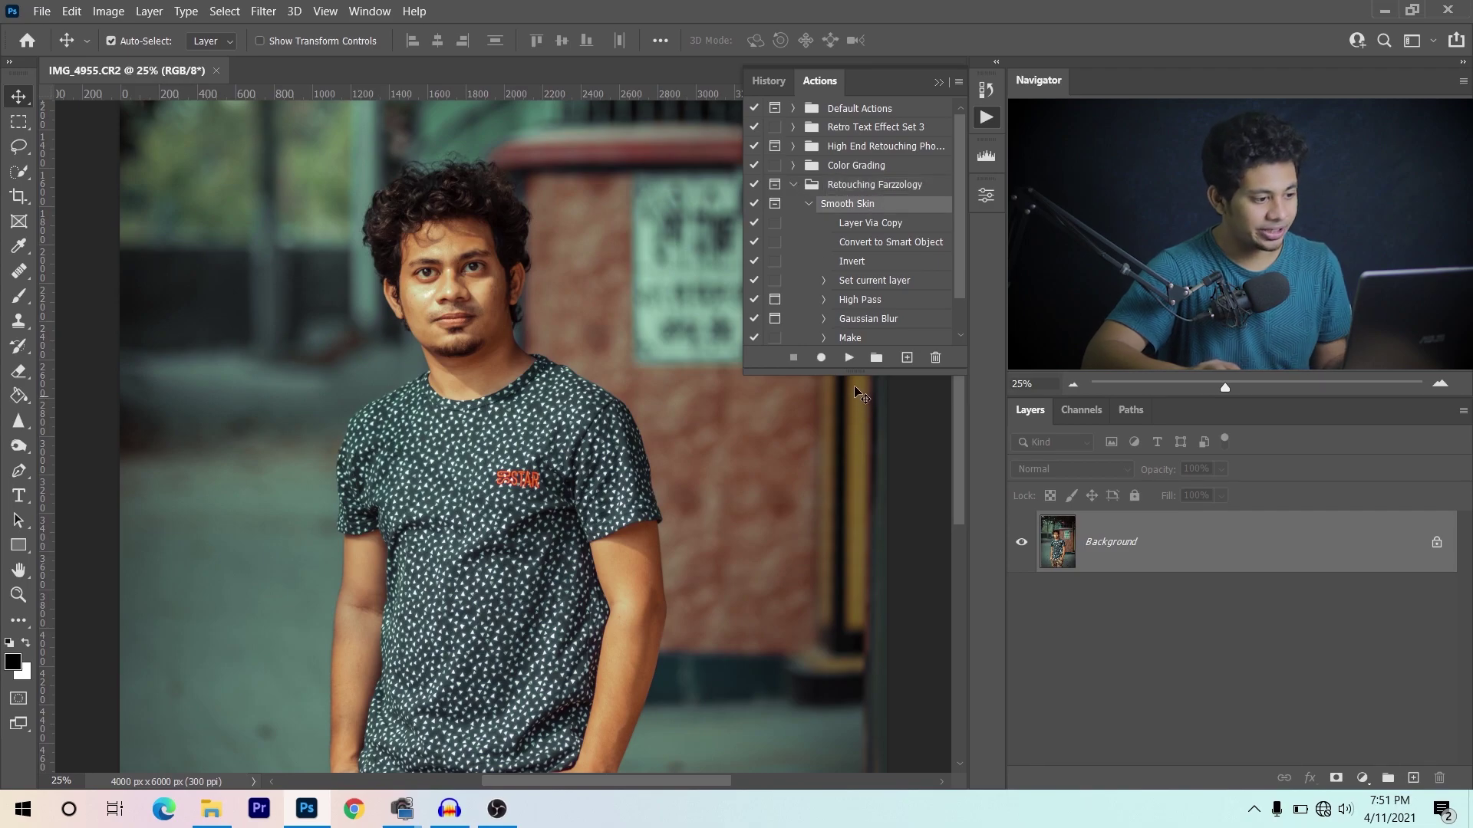
click(850, 358)
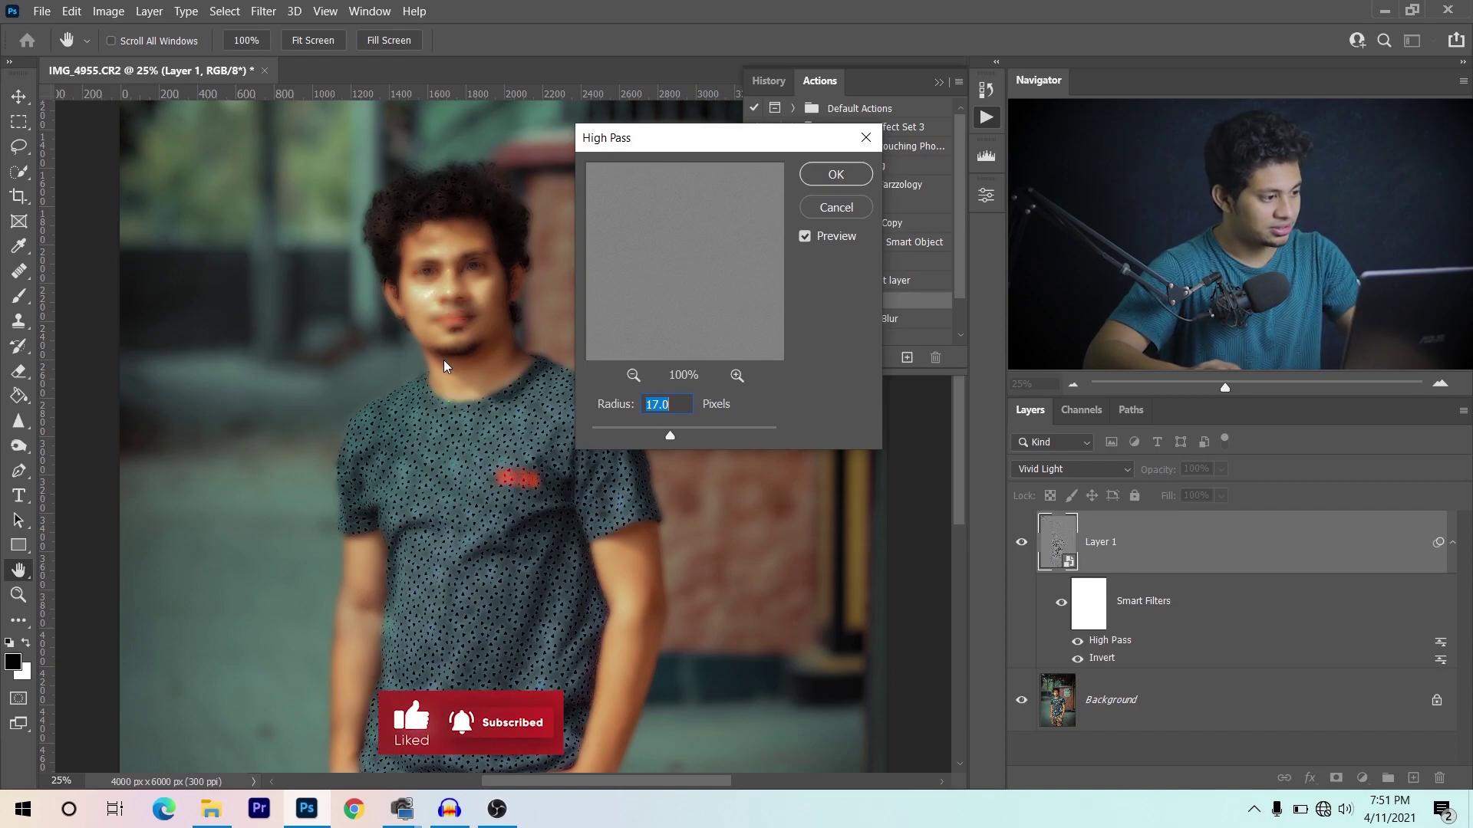
Step: Apply the action's High Pass filter with a radius of about 8.8 pixels, judging the effect on the face
alt+scroll(386, 389, up, 1)
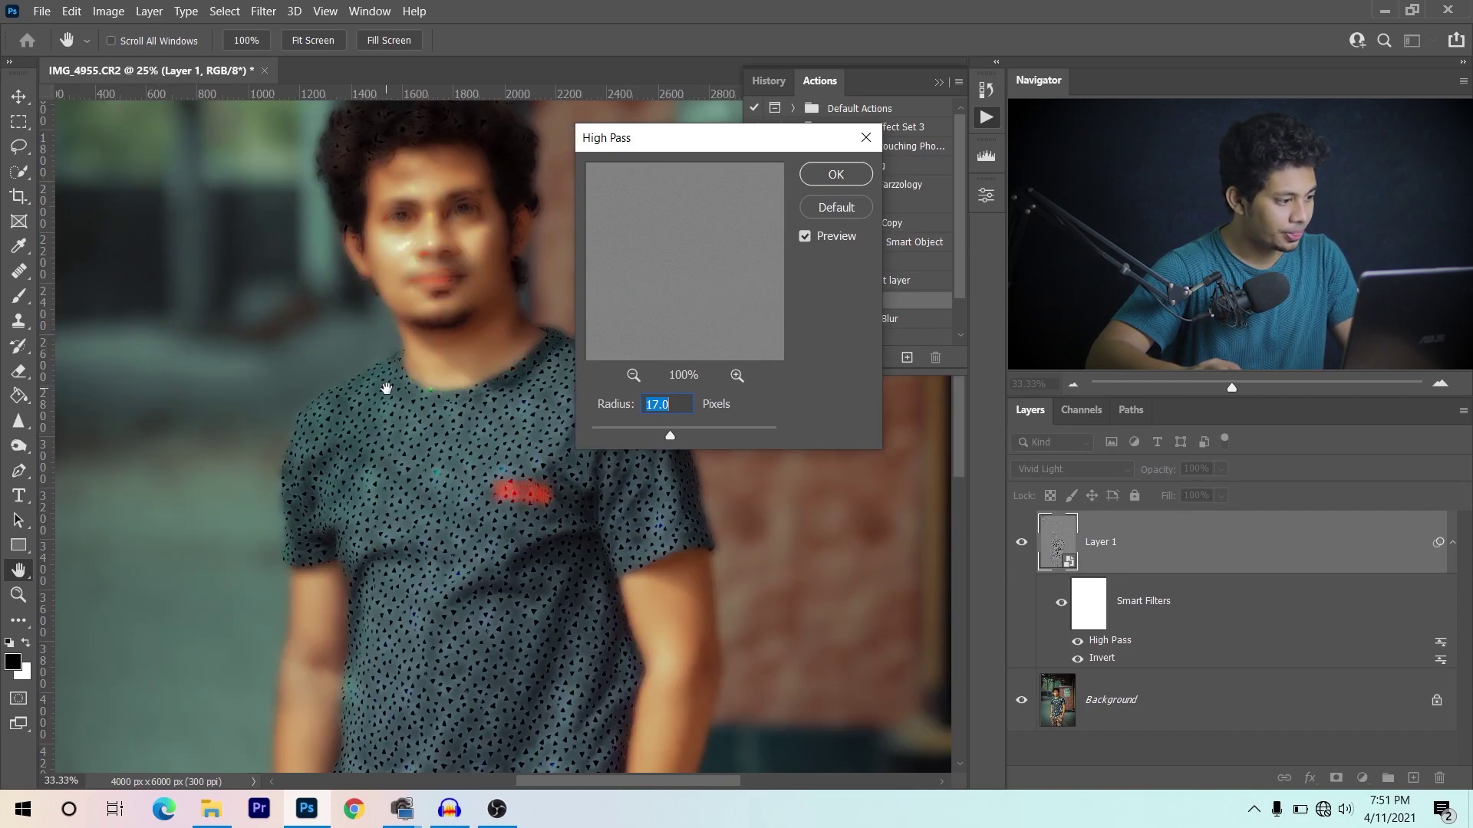
scroll(389, 393, up, 3)
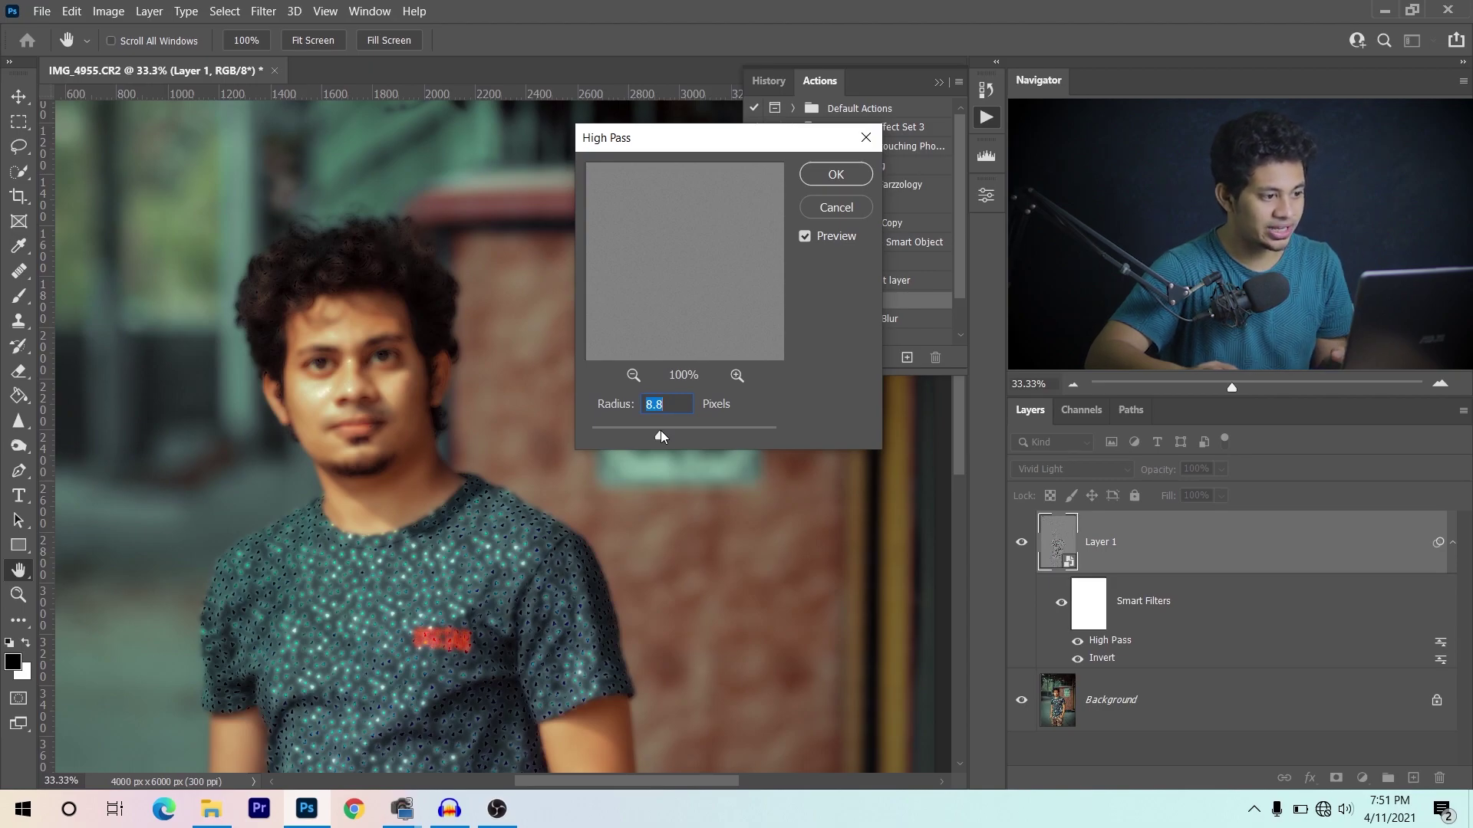
click(826, 177)
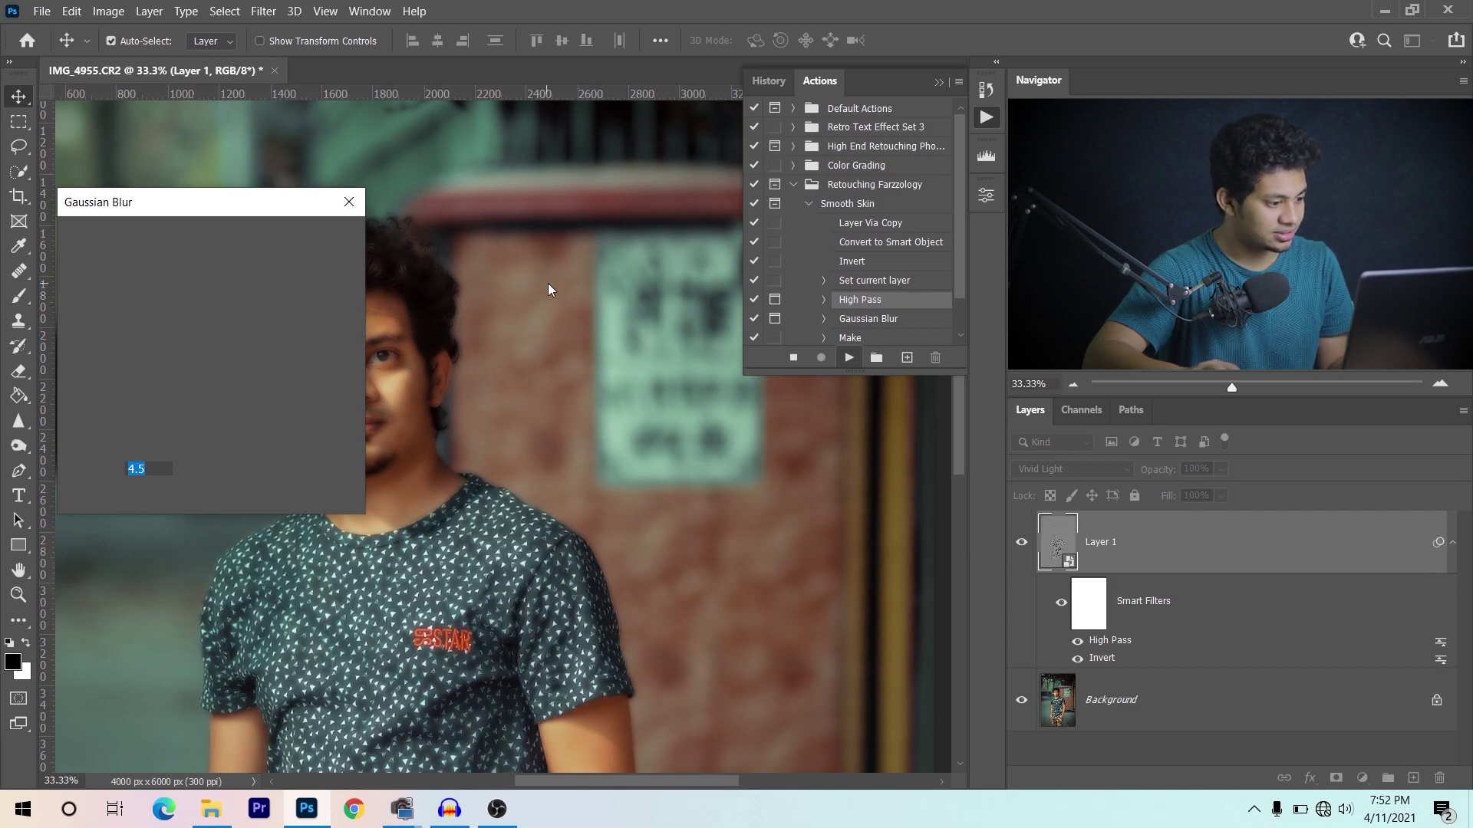
Step: Apply the action's Gaussian Blur filter with a radius of 2.9 pixels
drag(518, 577, 528, 577)
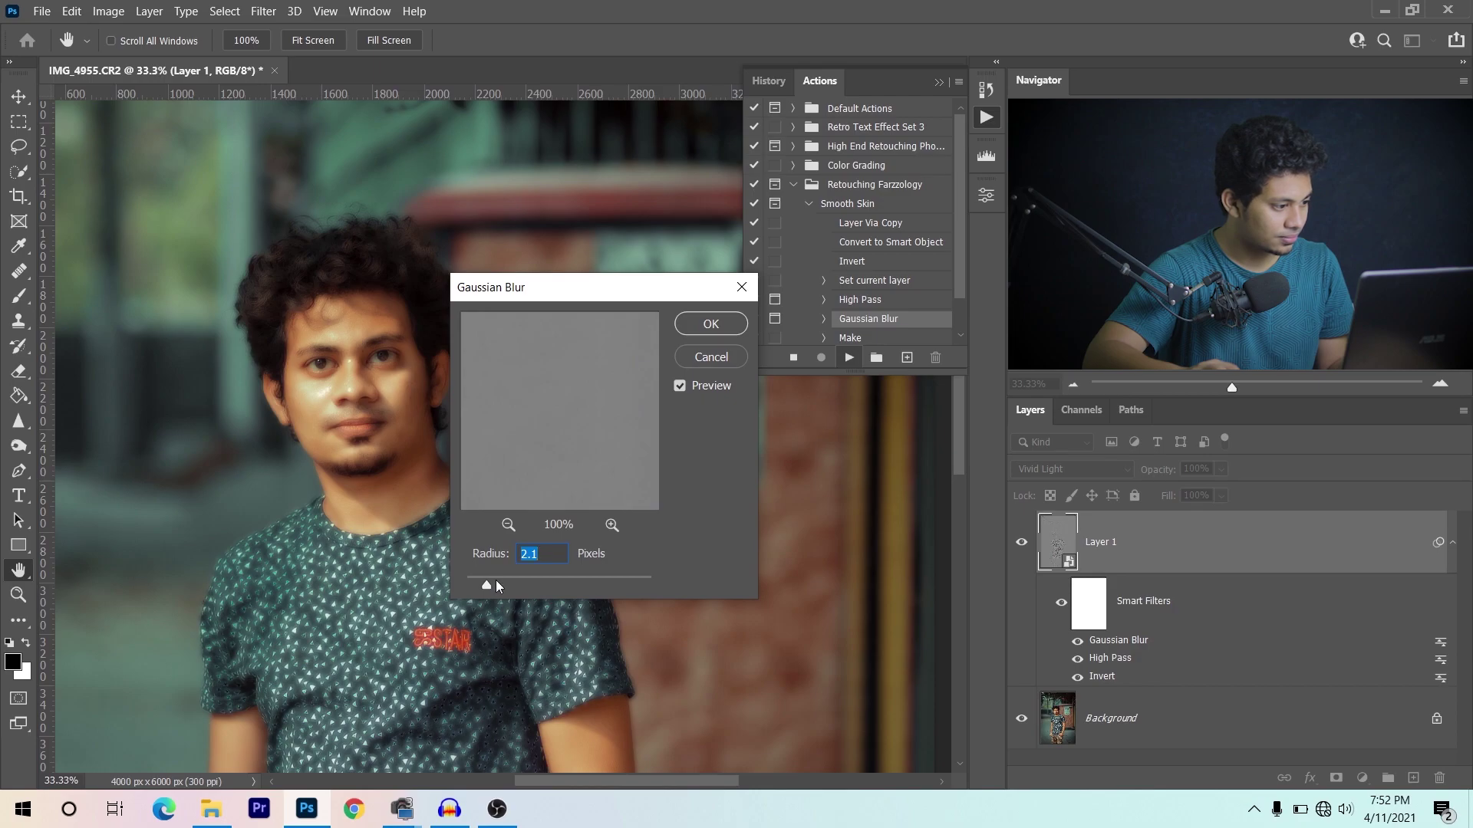
drag(496, 579, 503, 580)
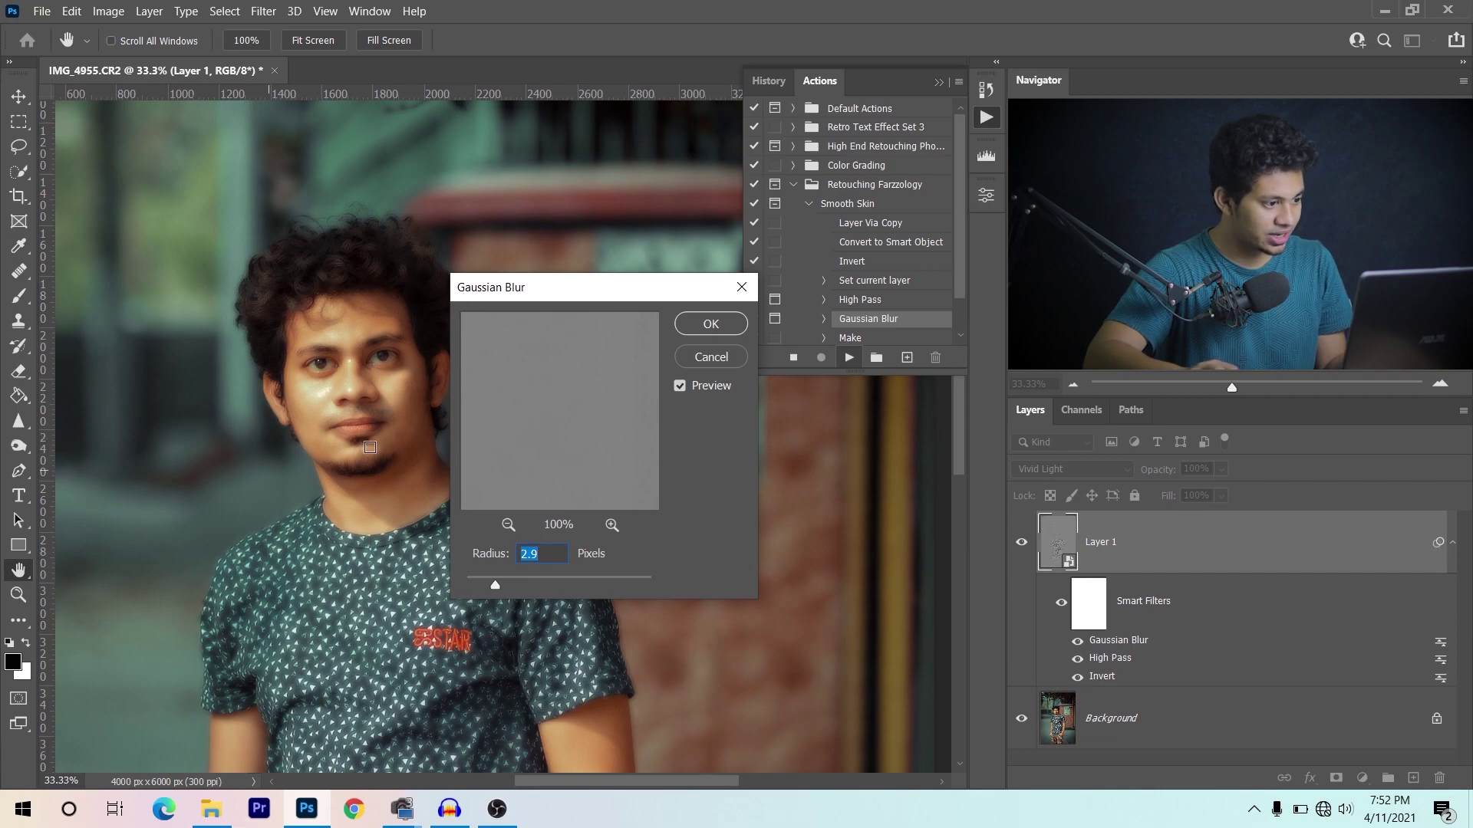
click(711, 324)
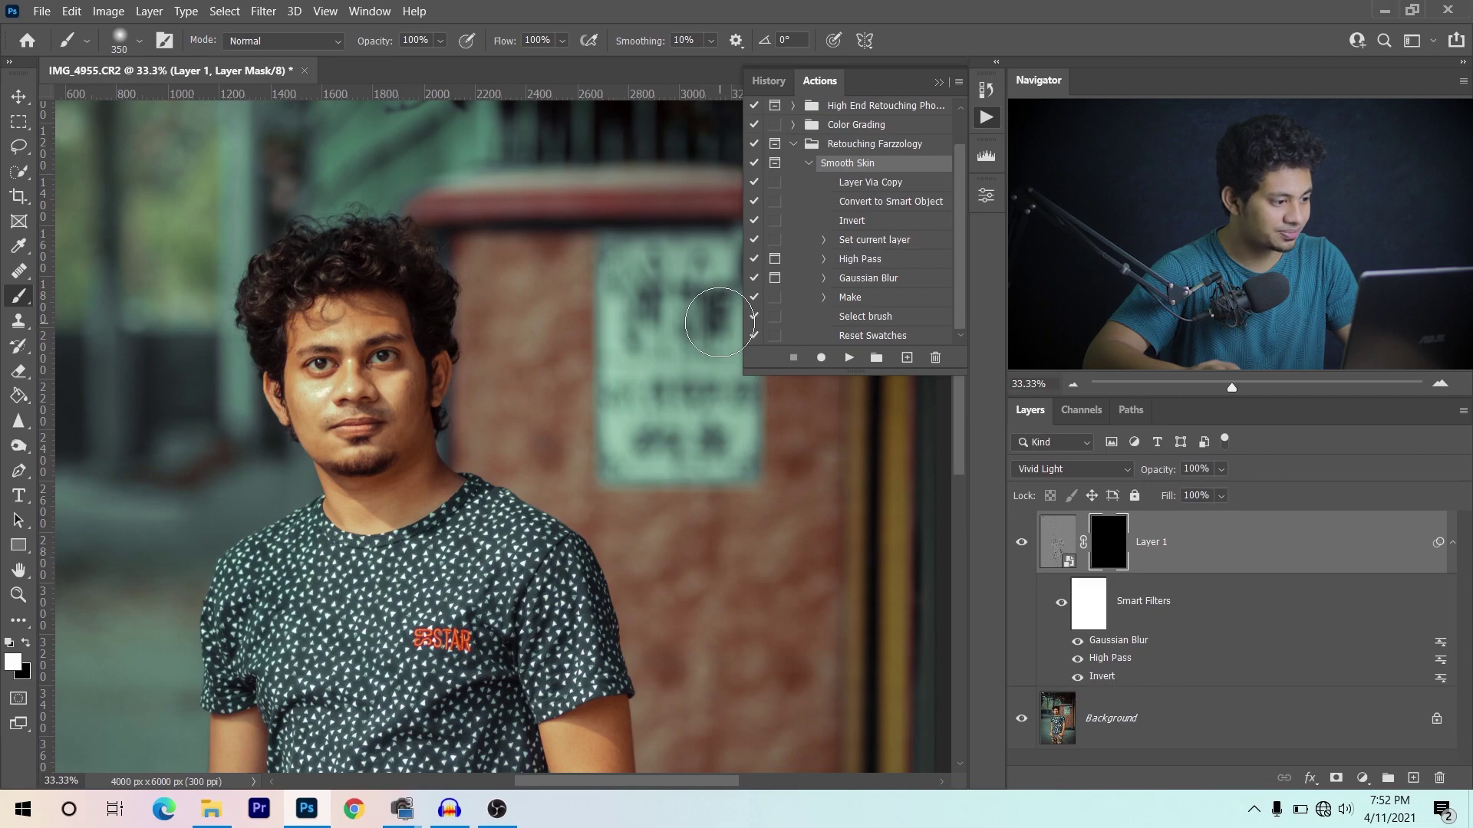
Step: Paint white on the Layer 1 mask over the cheeks and nose to smooth the skin, reducing the brush to 65 pixels for the nose
key(ctrl+plus)
drag(553, 364, 509, 374)
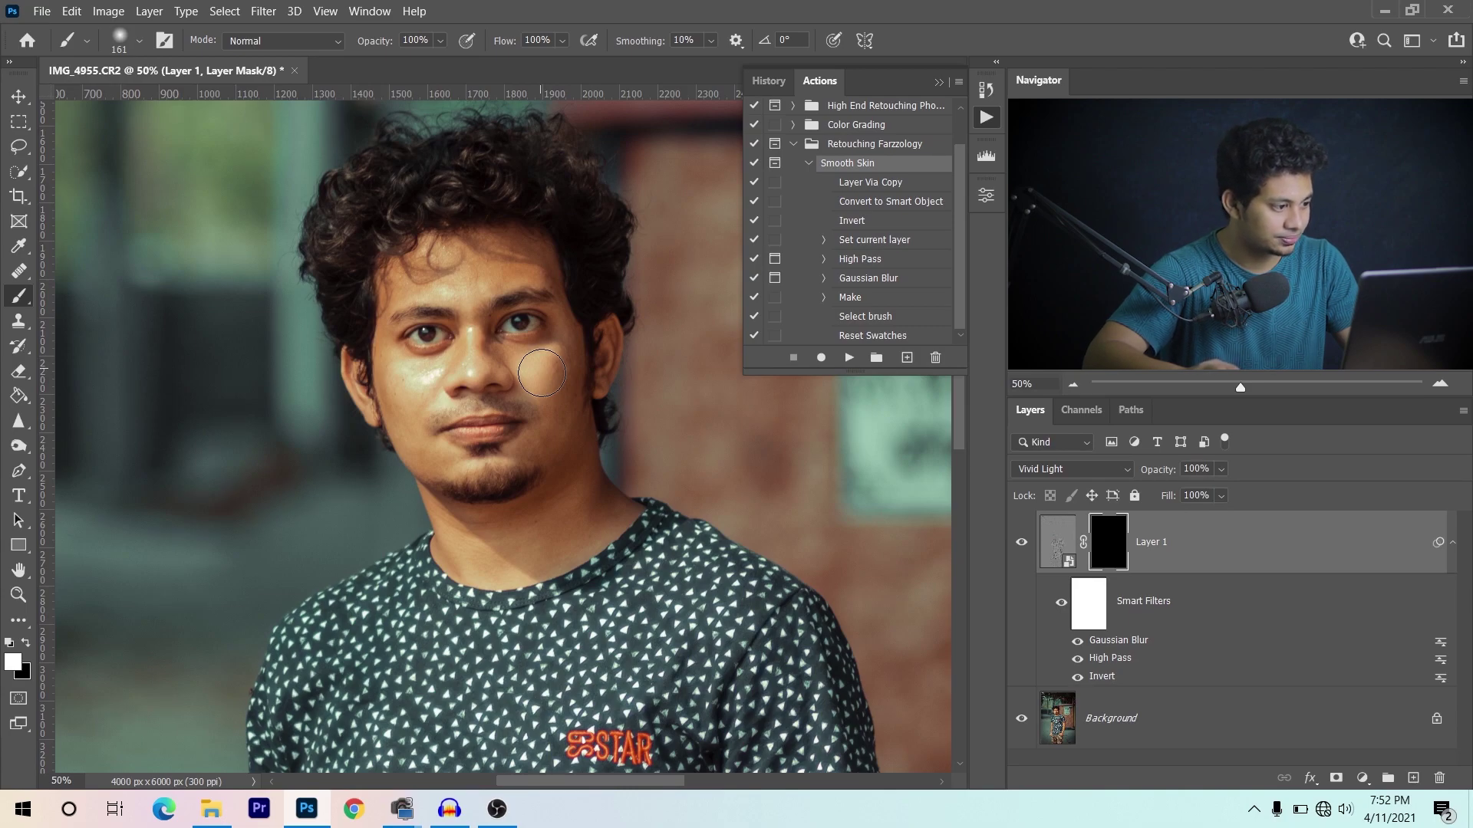
key(bracketleft)
key(bracketleft)
key(bracketleft)
key(bracketleft)
key(bracketleft)
drag(472, 323, 476, 344)
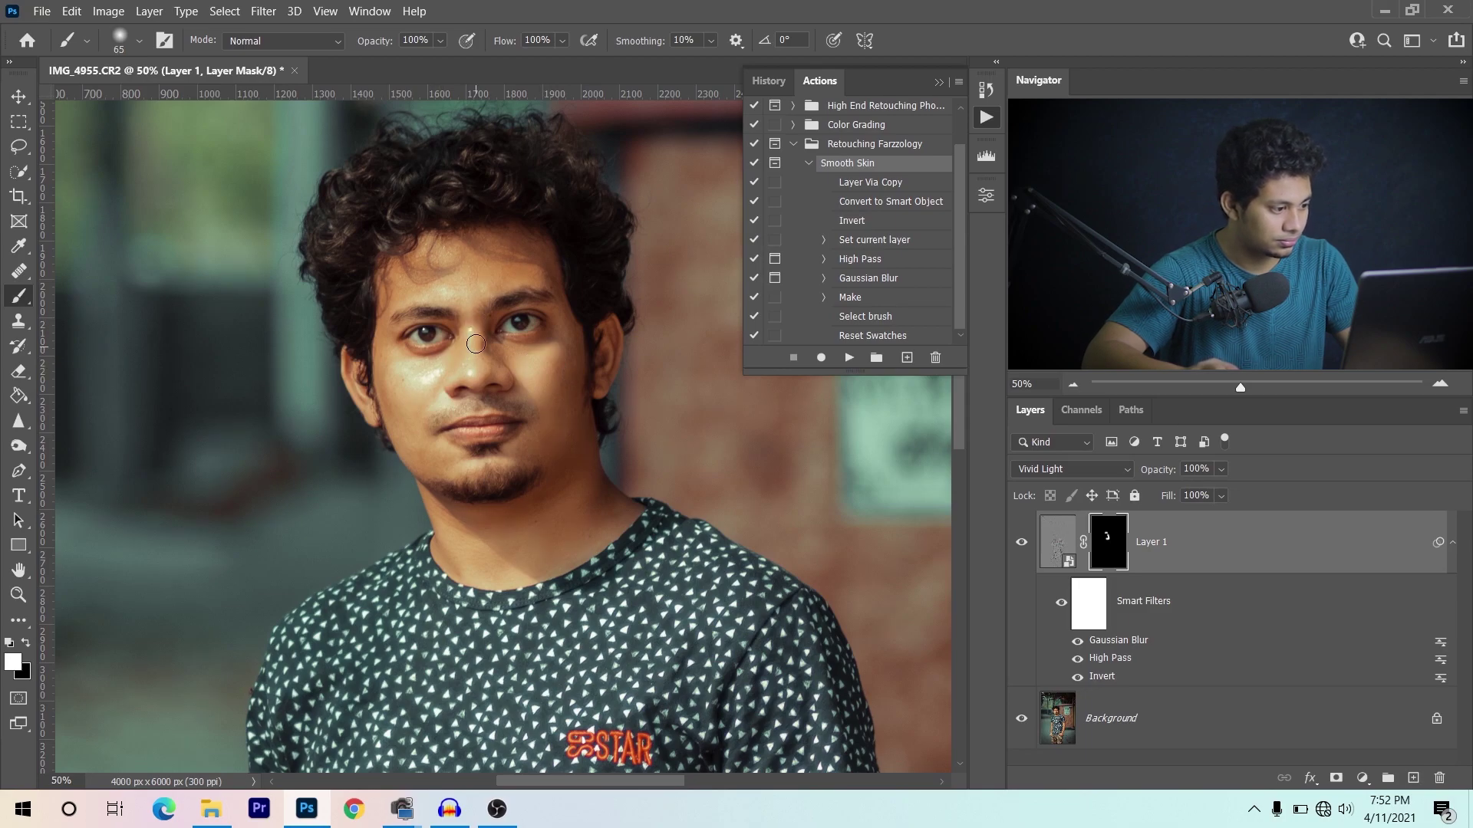
Step: Smooth the remaining facial skin and the neck on the Layer 1 mask with a brush of about 100 to 119 pixels
key(bracketright)
key(bracketright)
key(bracketright)
key(bracketright)
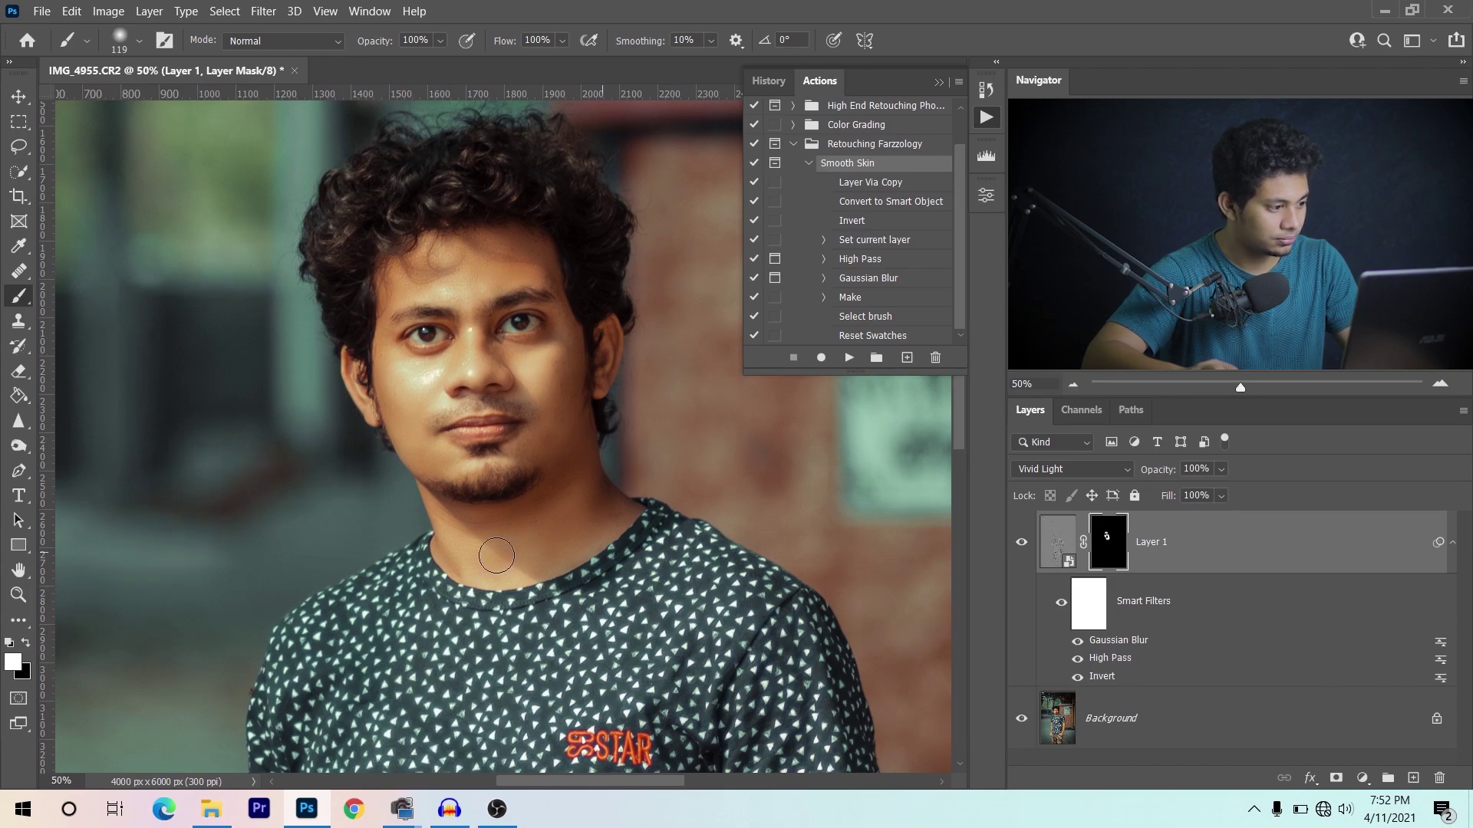
key(bracketleft)
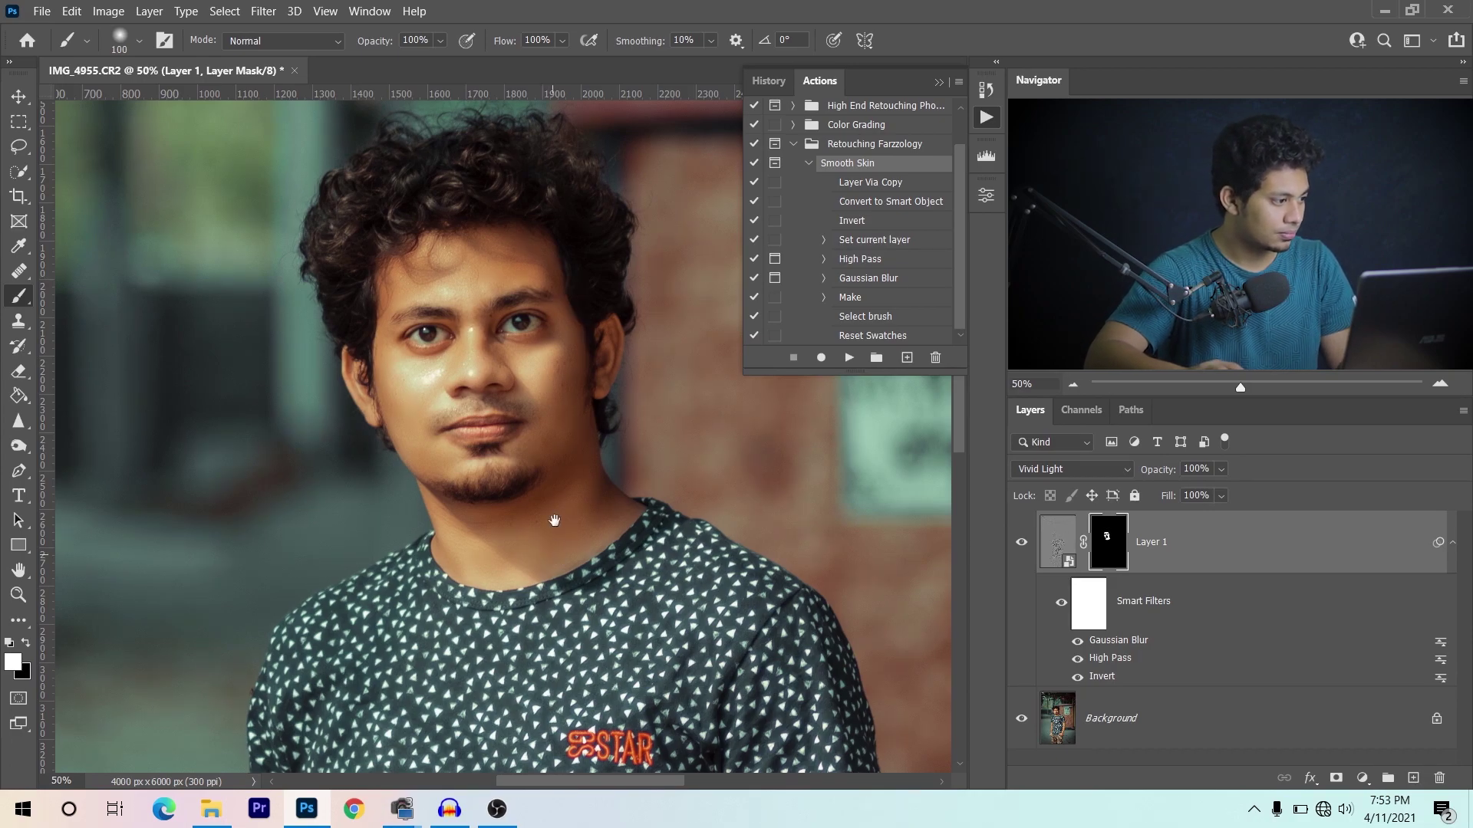
Step: Paint white on the Layer 1 mask over both arms and the hand with a 215-pixel brush to smooth the skin
drag(555, 521, 158, 246)
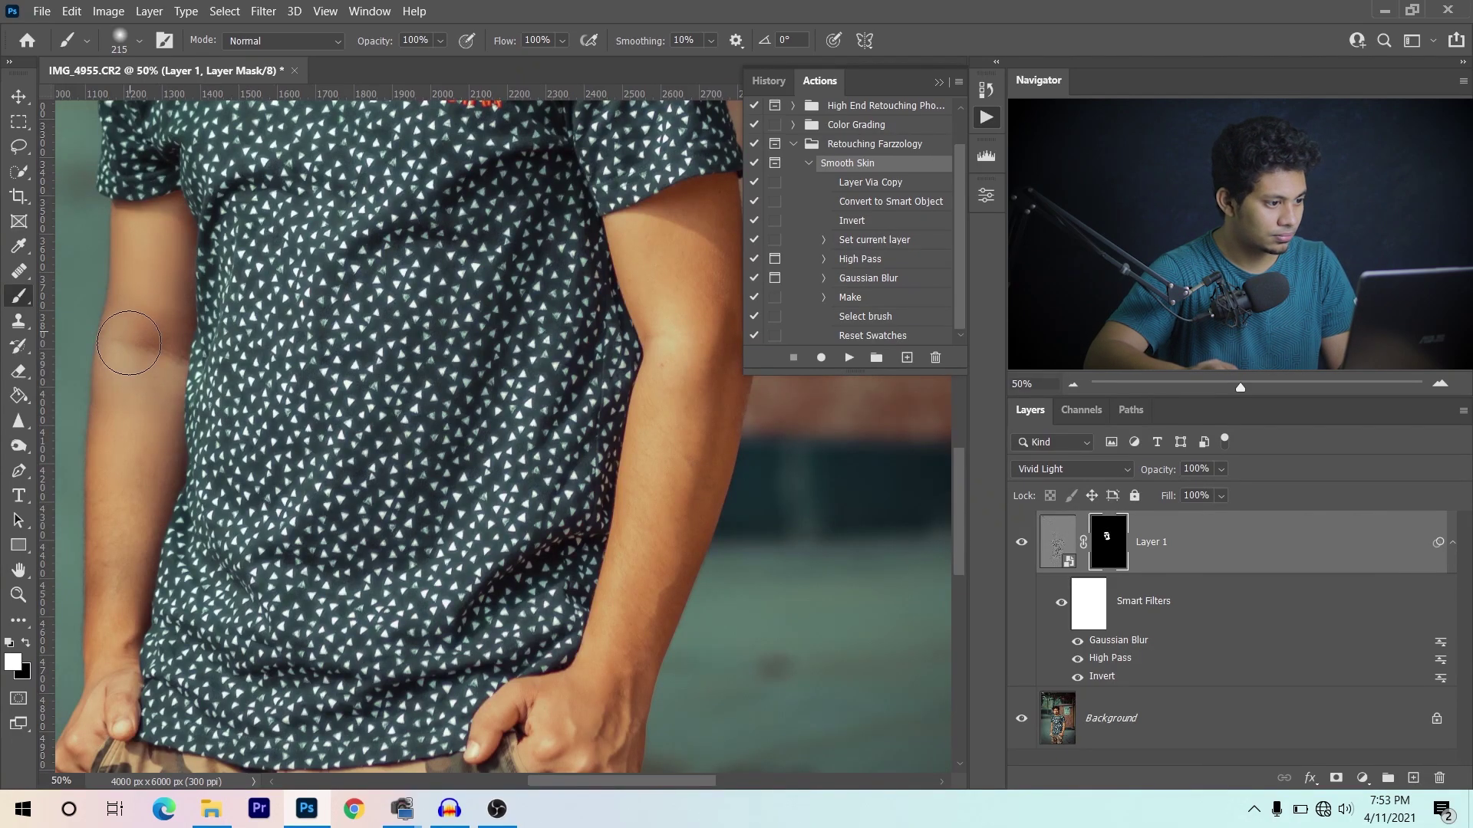
drag(128, 343, 37, 342)
mouse_move(629, 230)
mouse_down()
mouse_move(619, 374)
mouse_move(556, 517)
mouse_up()
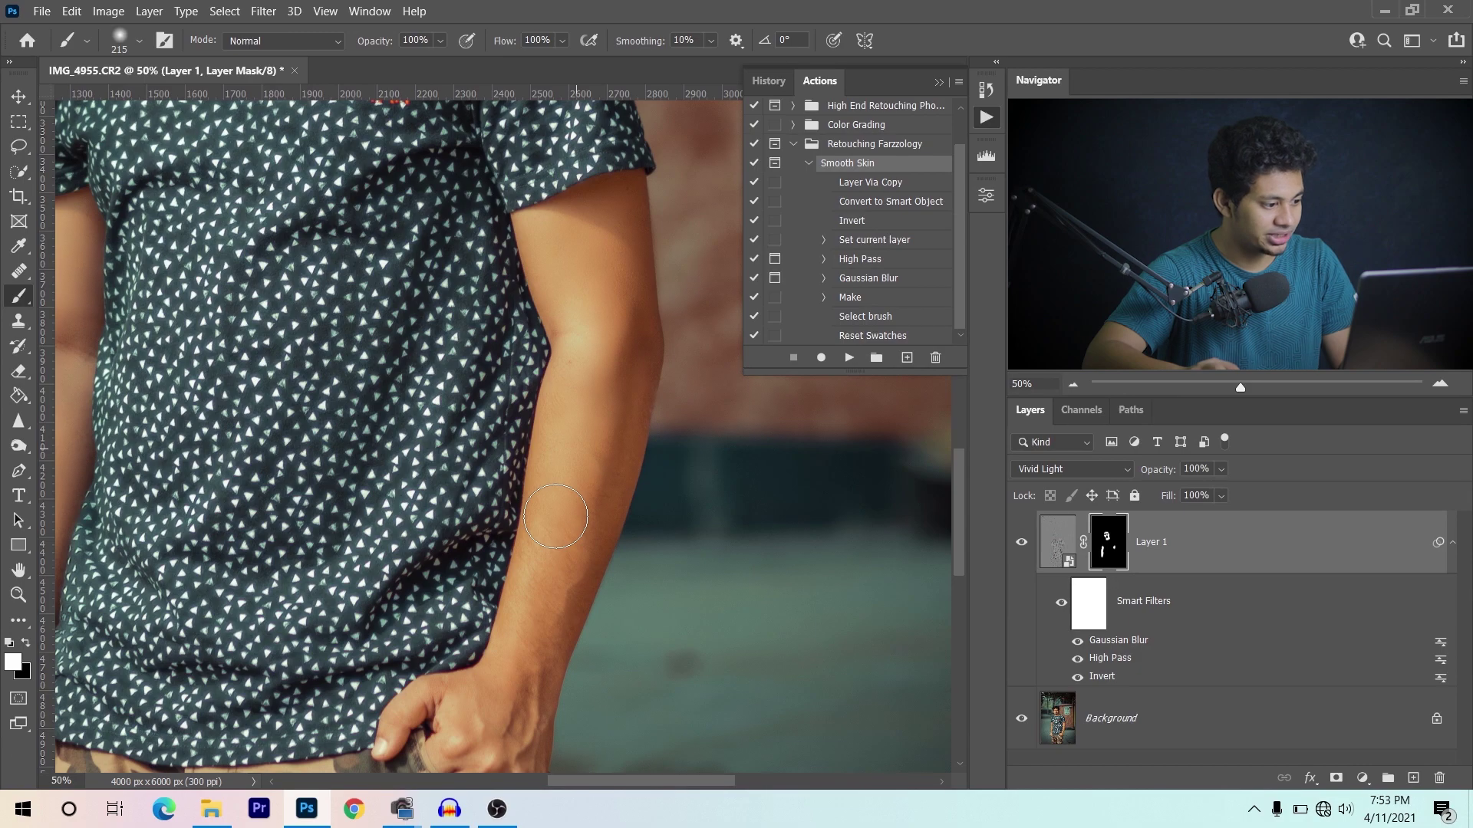
drag(556, 516, 578, 378)
drag(514, 613, 534, 593)
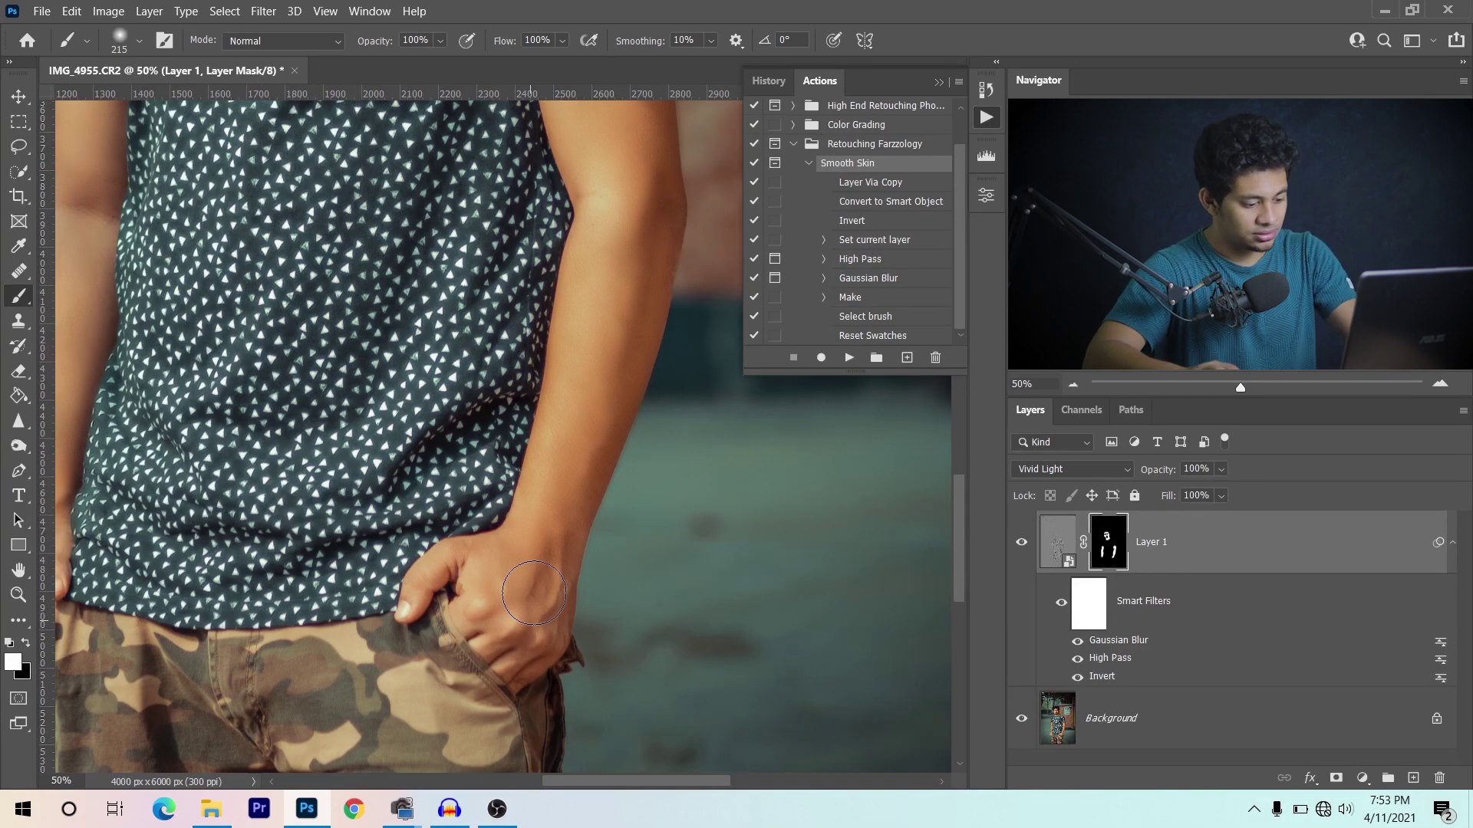
Step: Compare the portrait with Layer 1 hidden and shown, at full-image view and closer up, to judge the skin smoothing
key(ctrl+0)
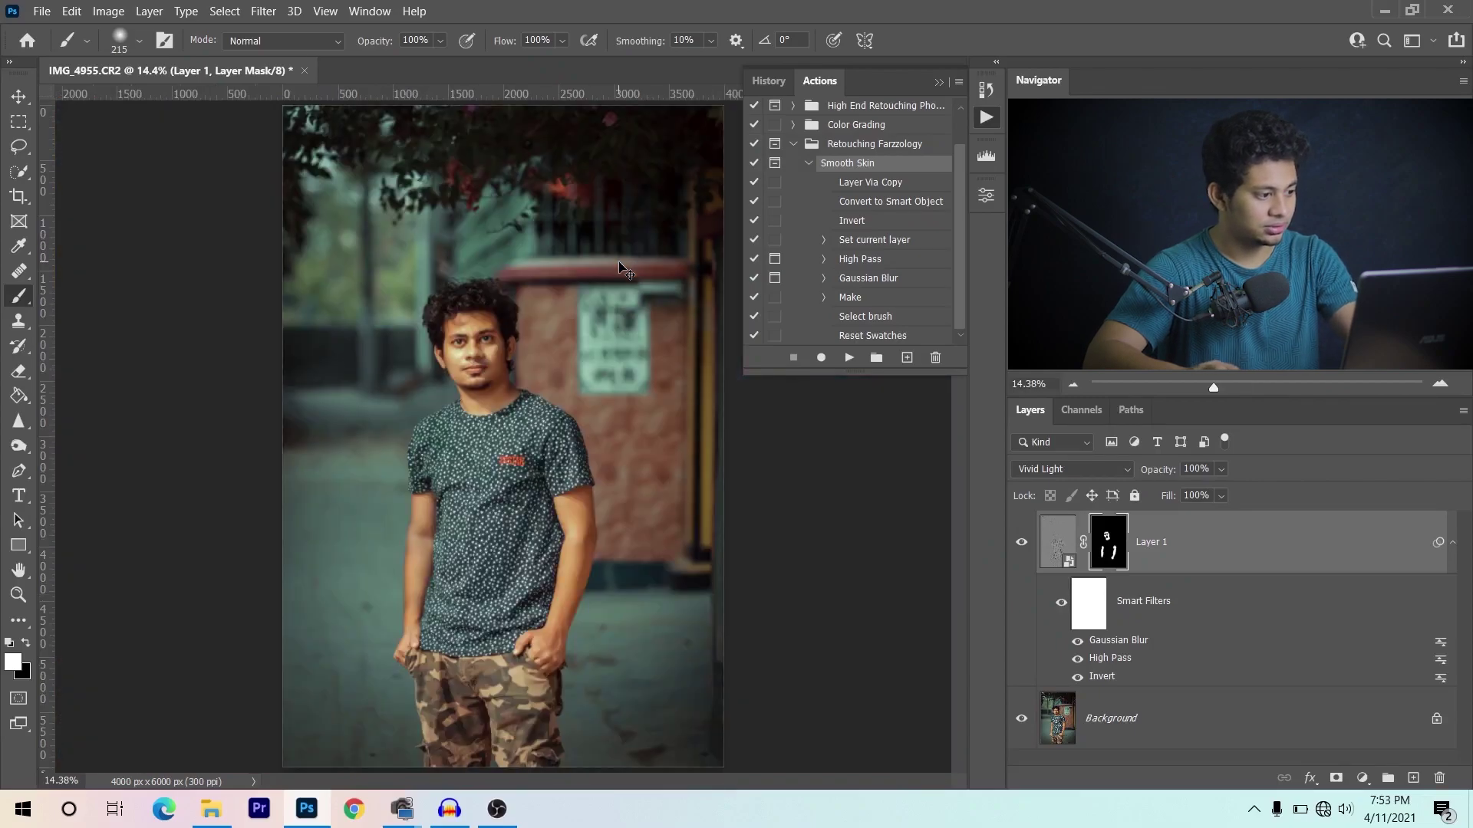
key(ctrl+minus)
click(1021, 543)
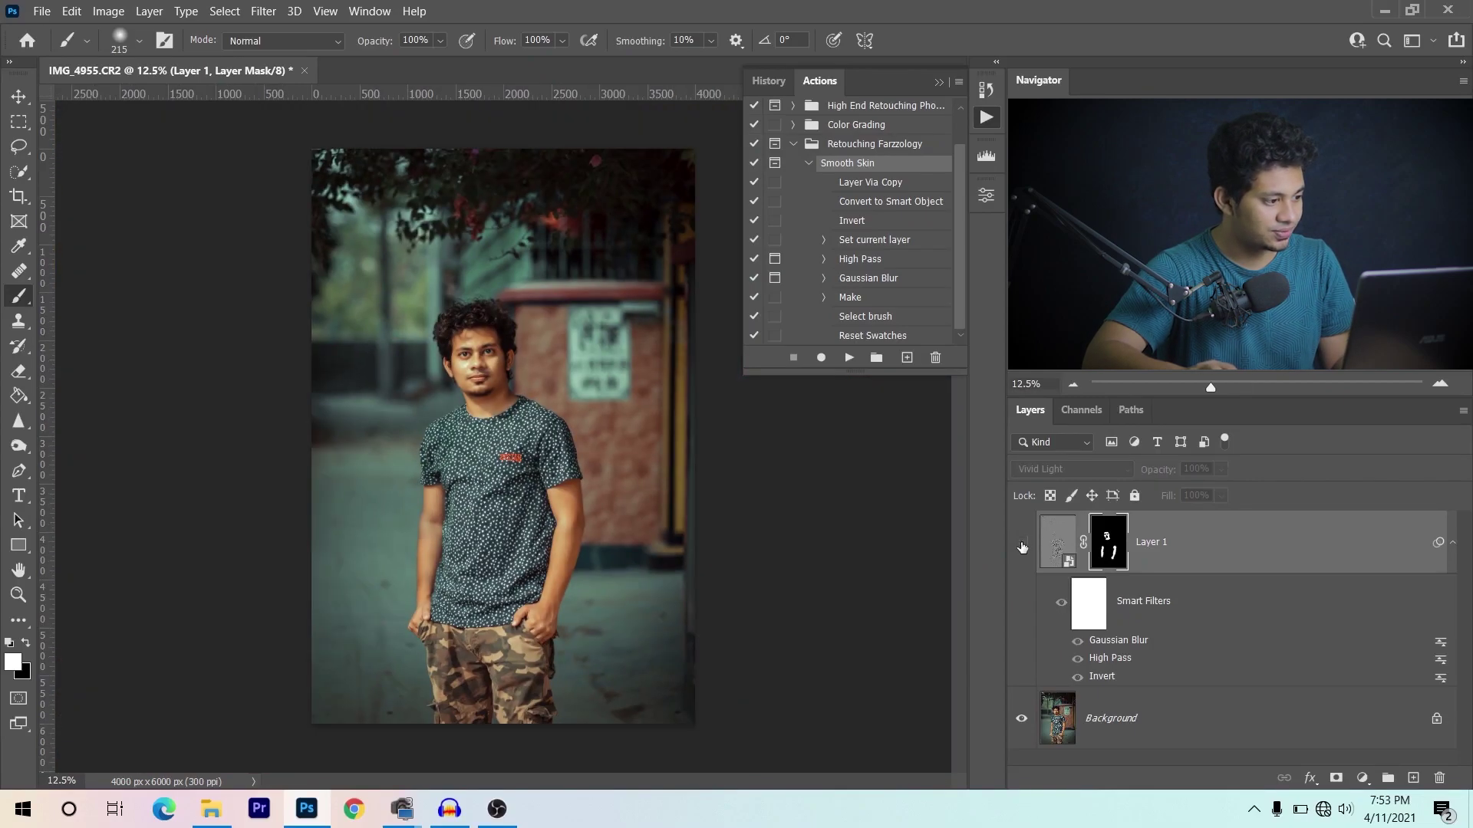
key(ctrl+plus)
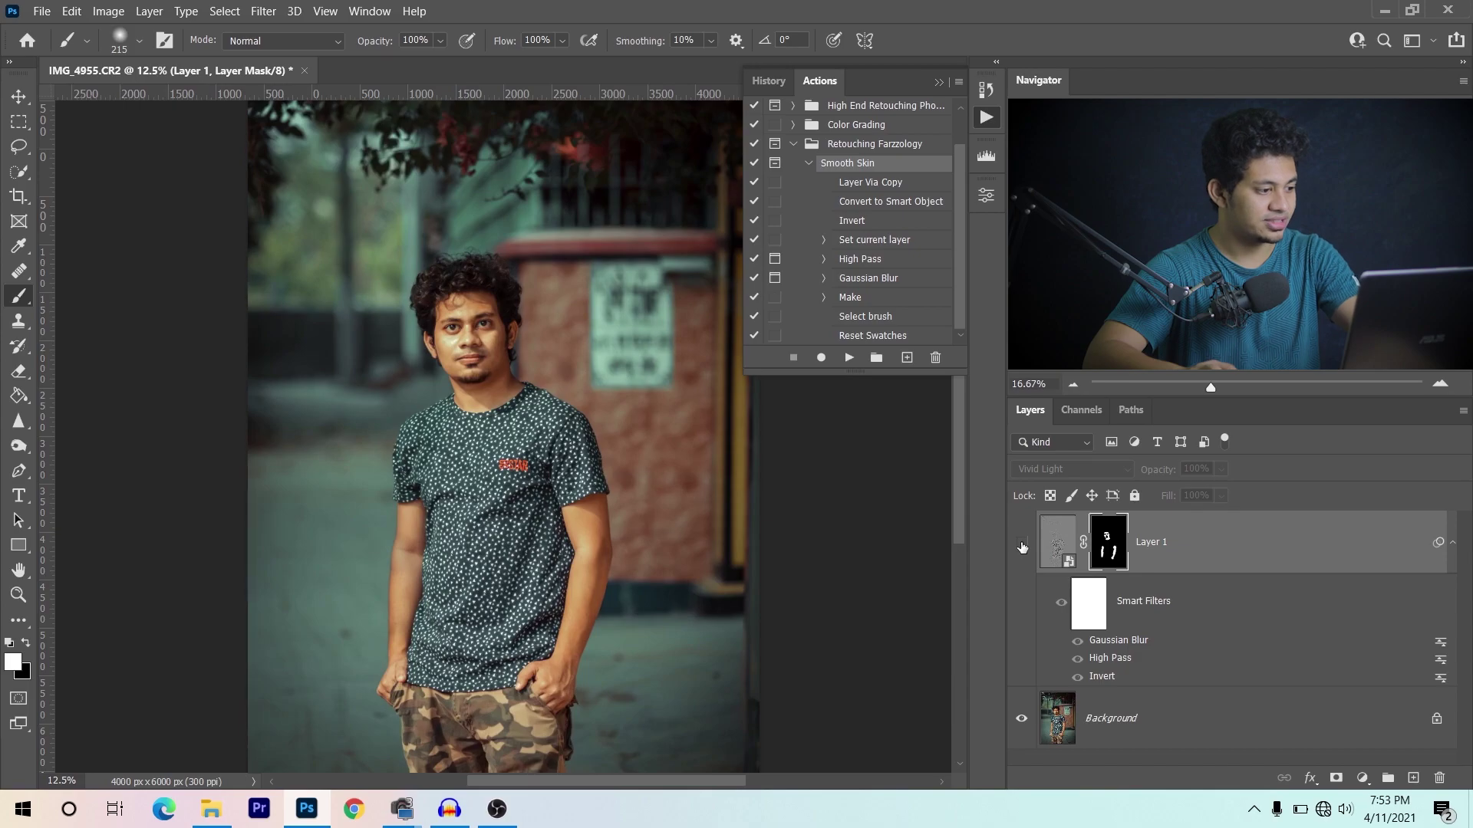
key(ctrl+plus)
click(1022, 545)
click(1022, 545)
click(1022, 545)
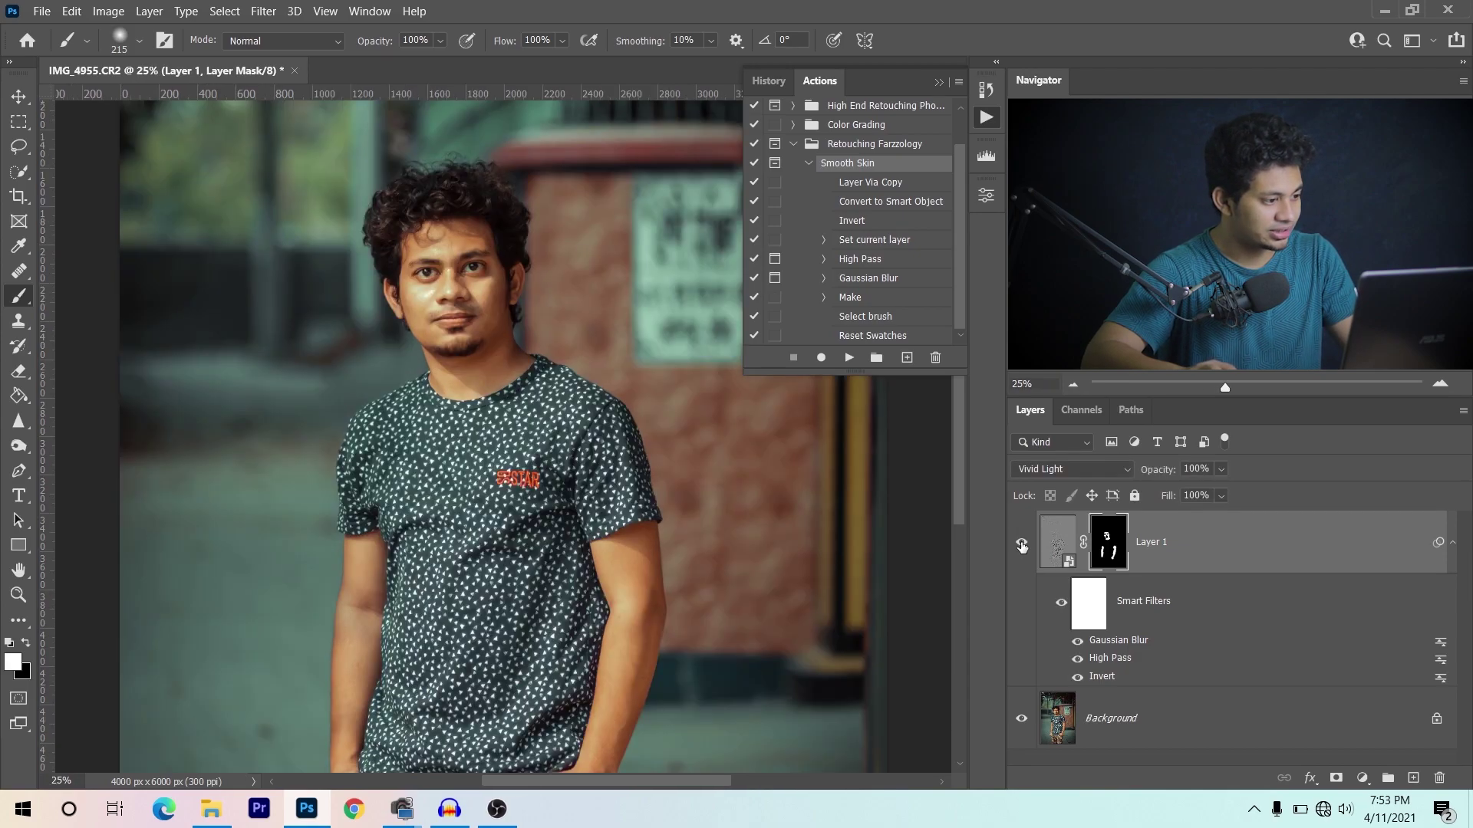
key(ctrl+0)
key(ctrl+minus)
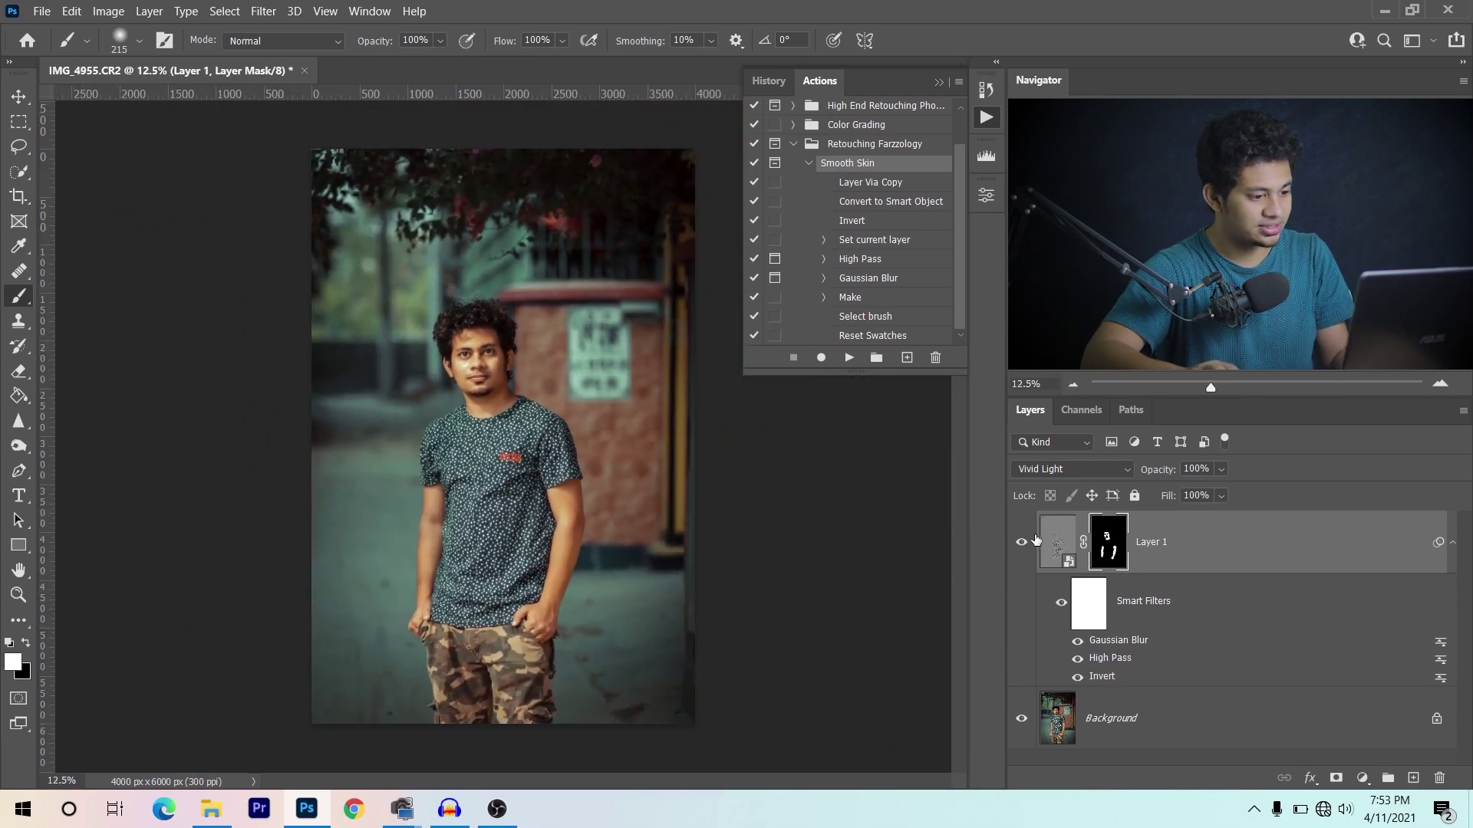
click(1023, 545)
click(1024, 545)
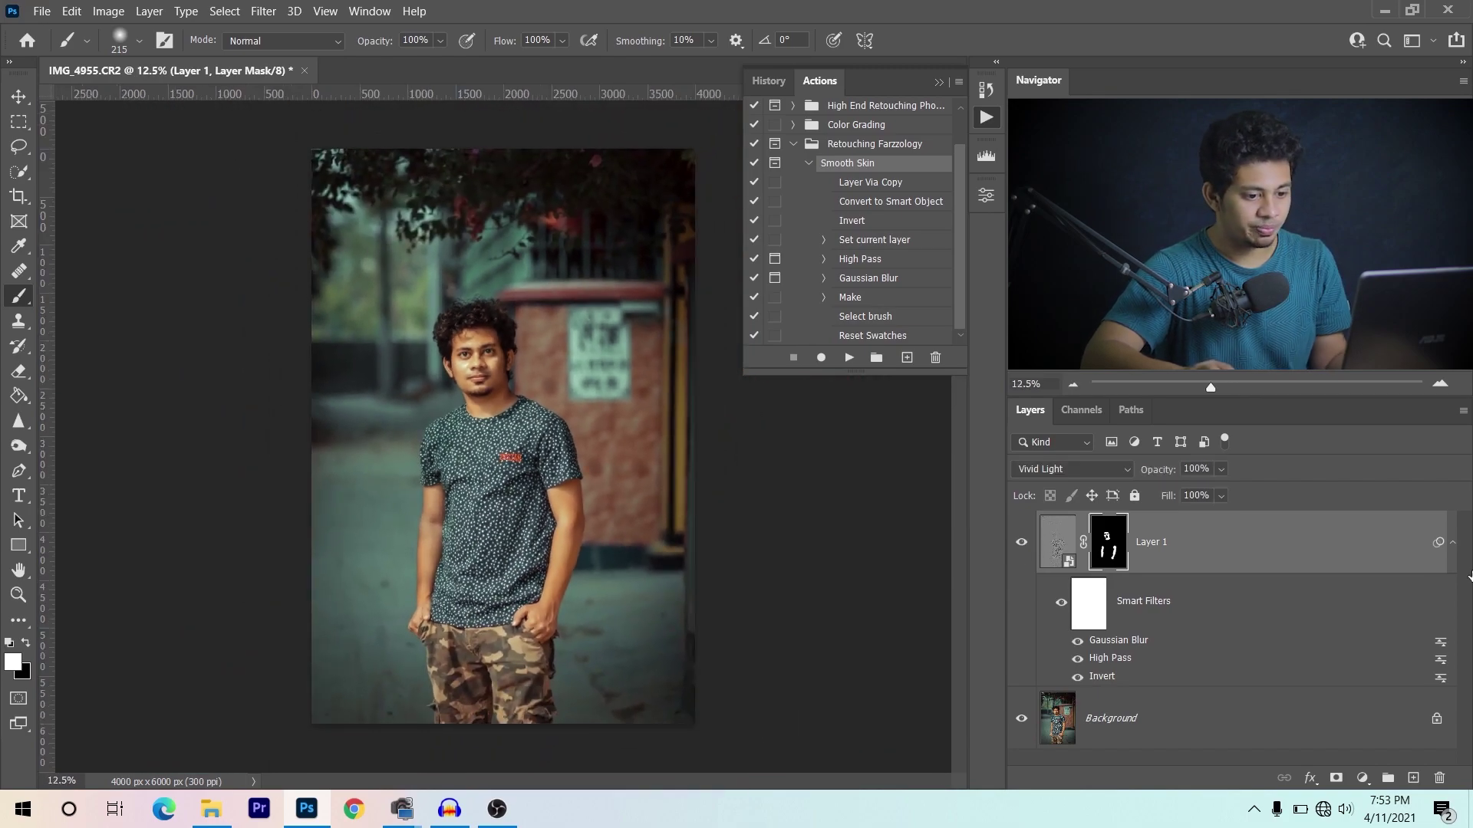
Step: Collapse Layer 1's smart filters and add a Levels adjustment layer with the Red channel's white input level at 249
click(1452, 546)
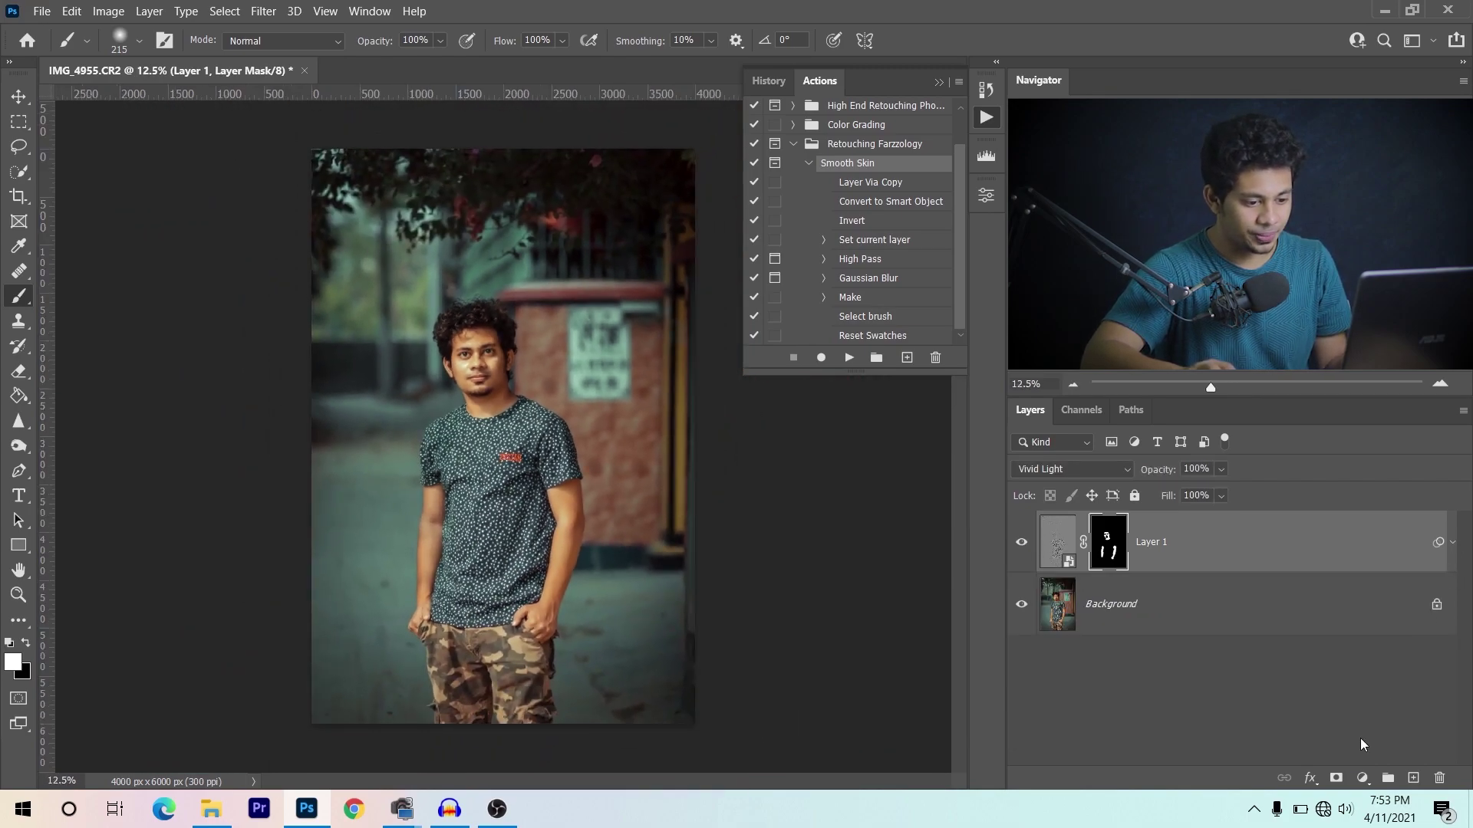
click(1362, 778)
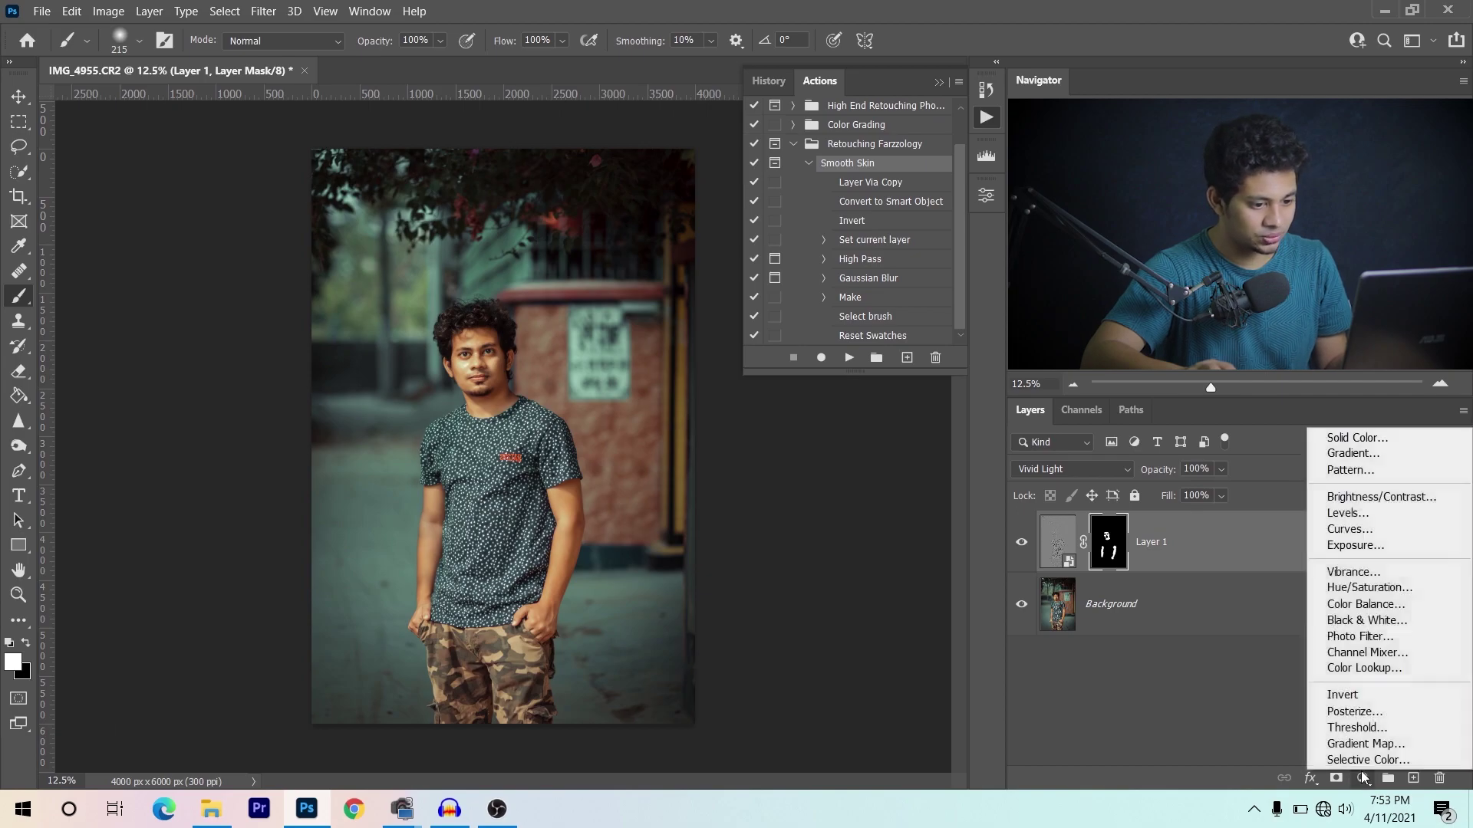
click(1357, 515)
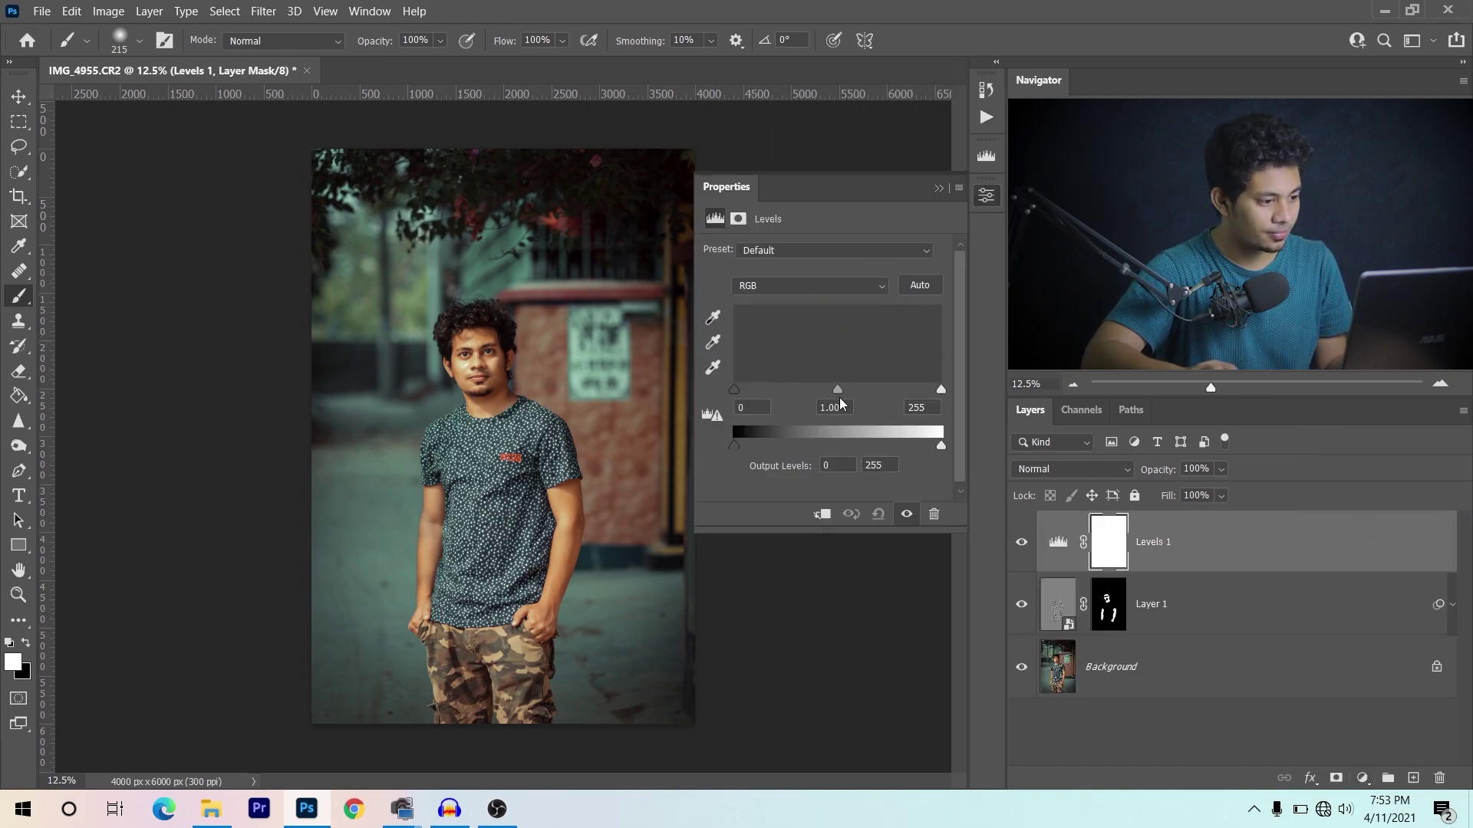
click(802, 287)
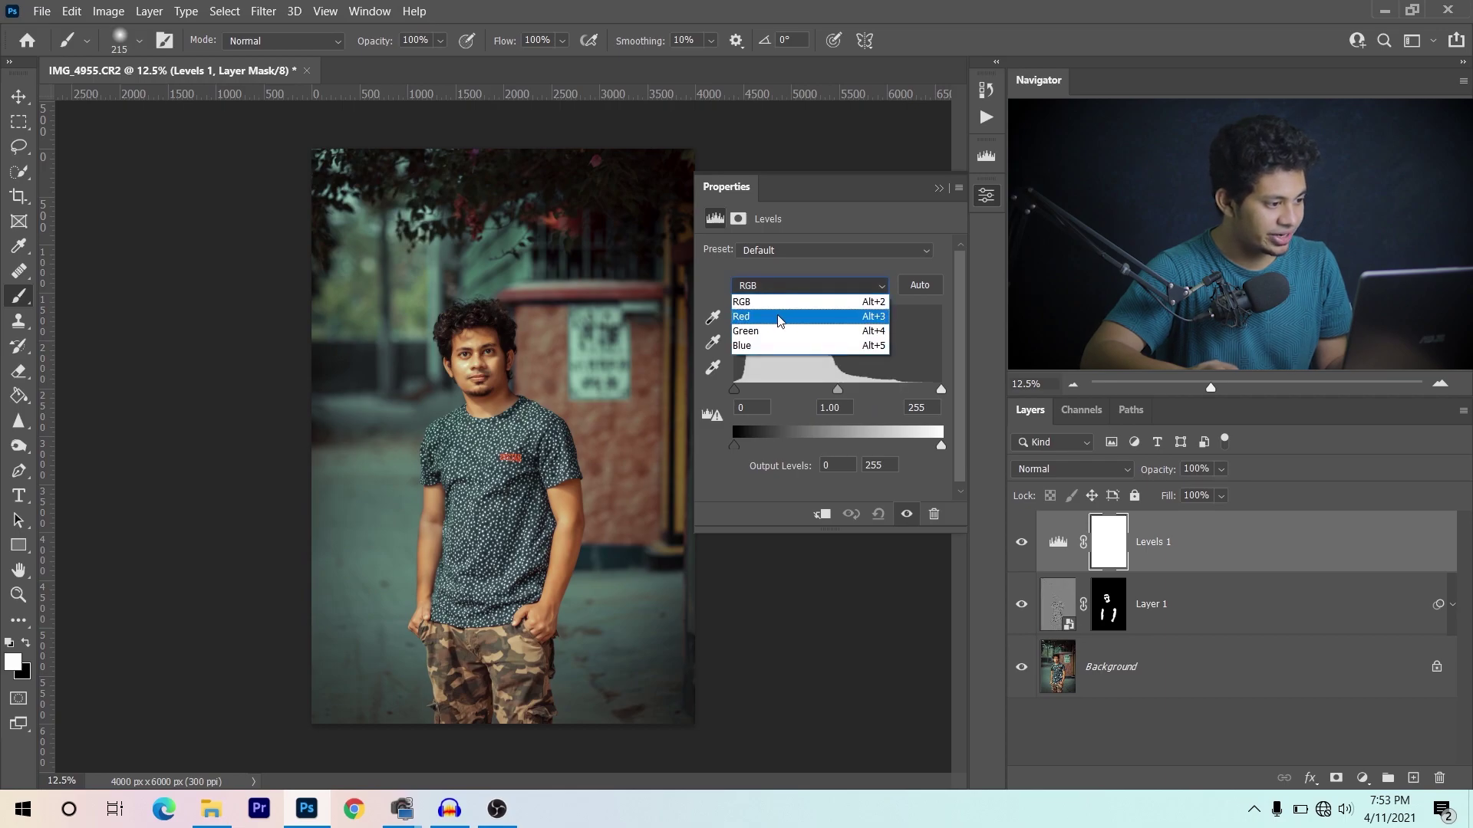
click(790, 310)
mouse_move(941, 389)
mouse_down()
mouse_move(913, 384)
mouse_move(930, 389)
mouse_up()
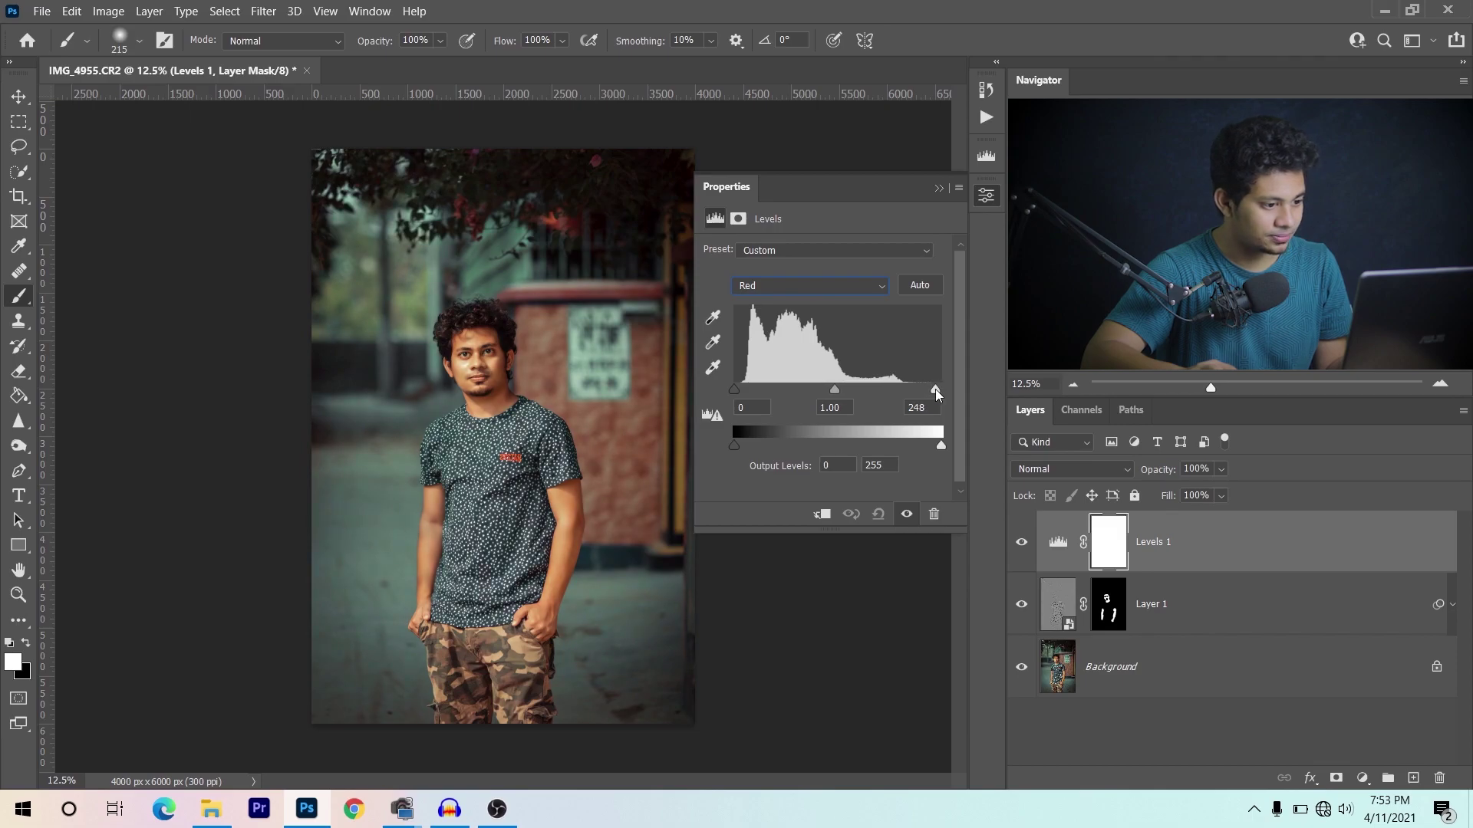
click(1021, 542)
click(1021, 543)
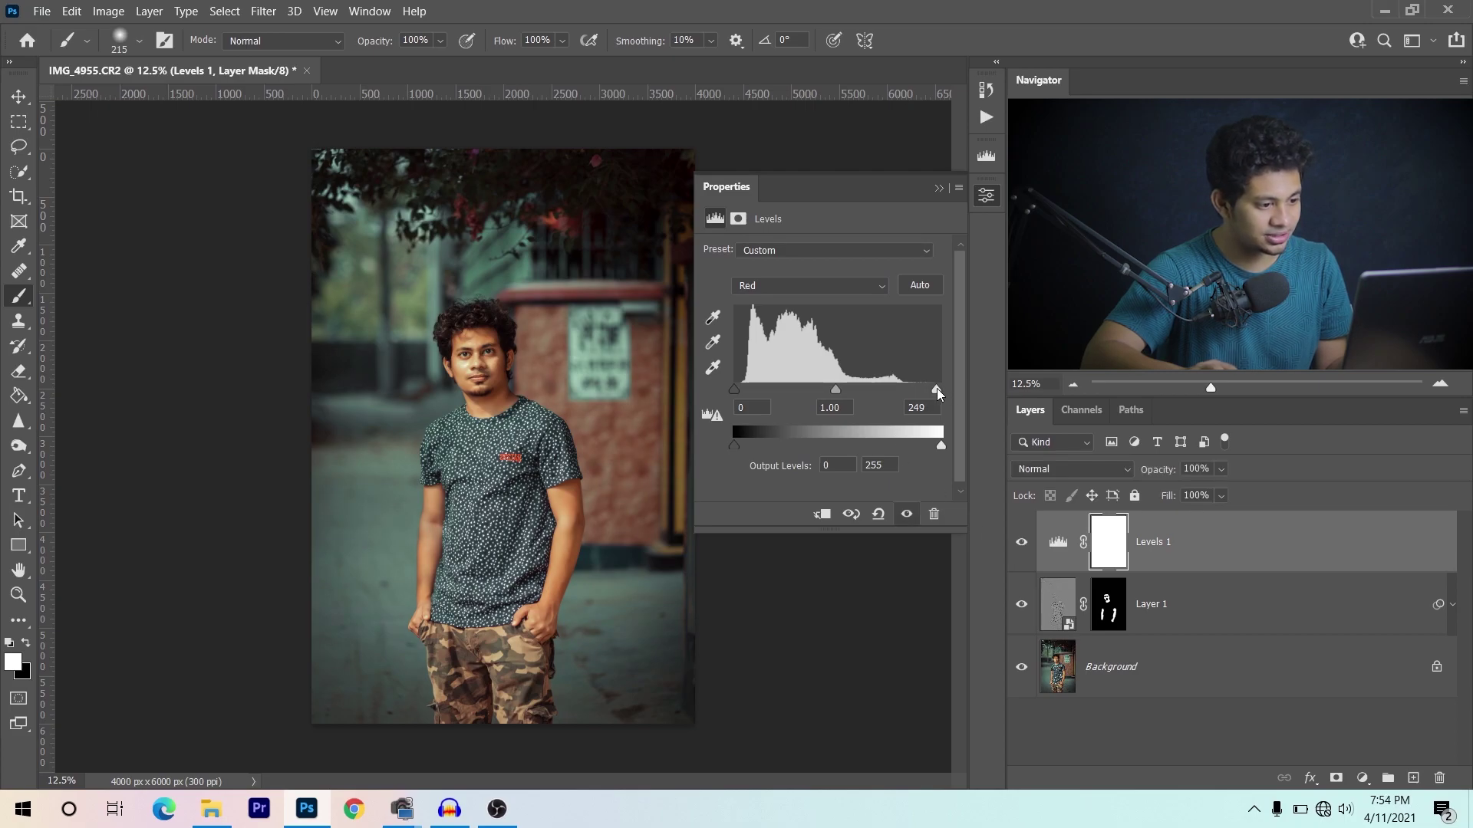
click(986, 197)
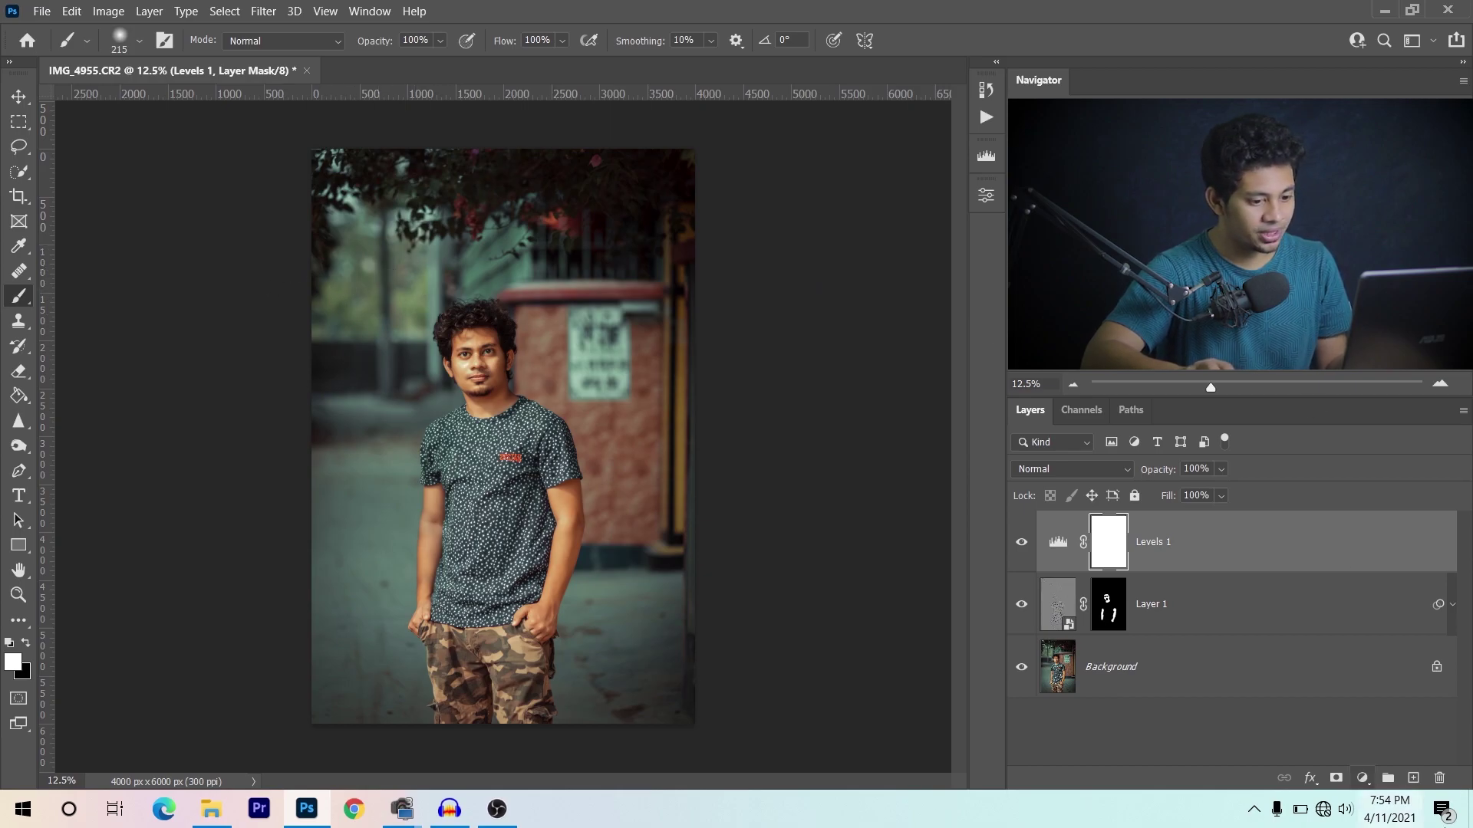
Step: Create a new empty layer above Levels 1 and set the foreground color to a bright, saturated orange
click(1414, 779)
key(x)
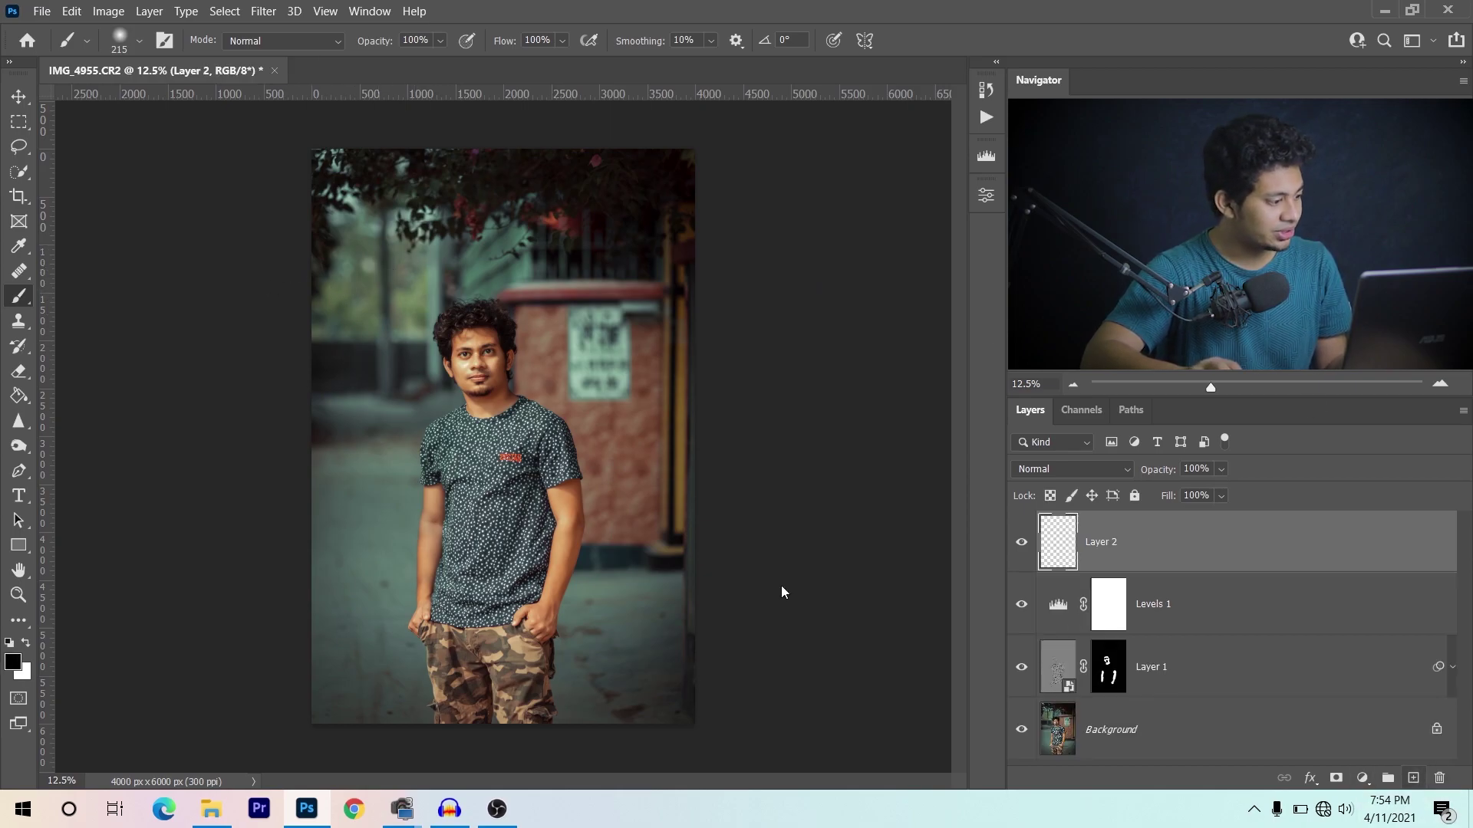
click(12, 661)
drag(985, 192, 454, 210)
mouse_move(548, 489)
mouse_down()
mouse_move(554, 462)
mouse_move(558, 474)
mouse_up()
drag(505, 352, 537, 184)
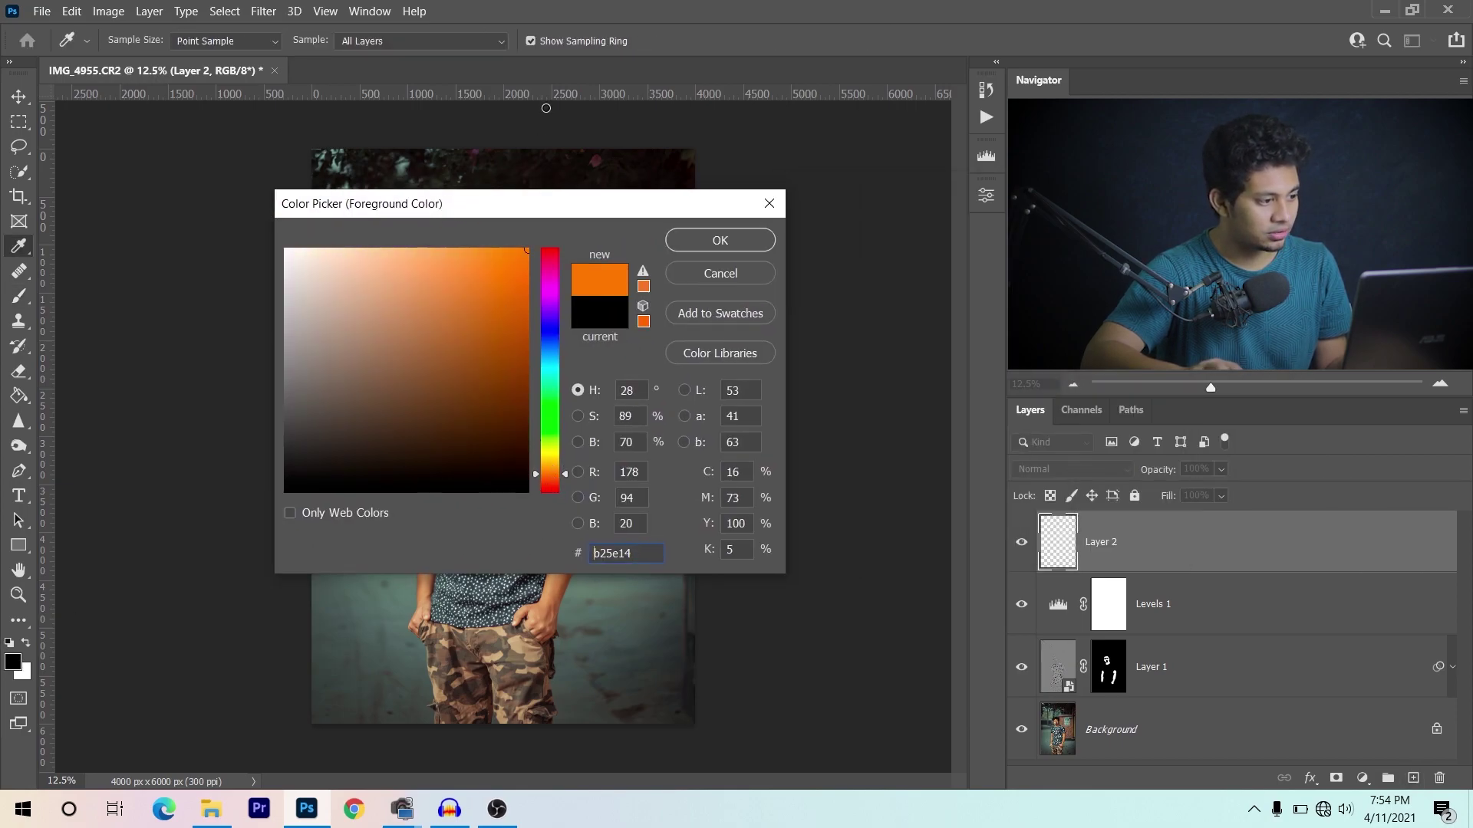
click(731, 238)
Step: Dab one orange glow on the background left of the subject's head with a 1943-pixel brush and set Layer 2 to Screen blending
mouse_move(430, 322)
mouse_down()
mouse_move(602, 413)
mouse_move(659, 384)
mouse_up()
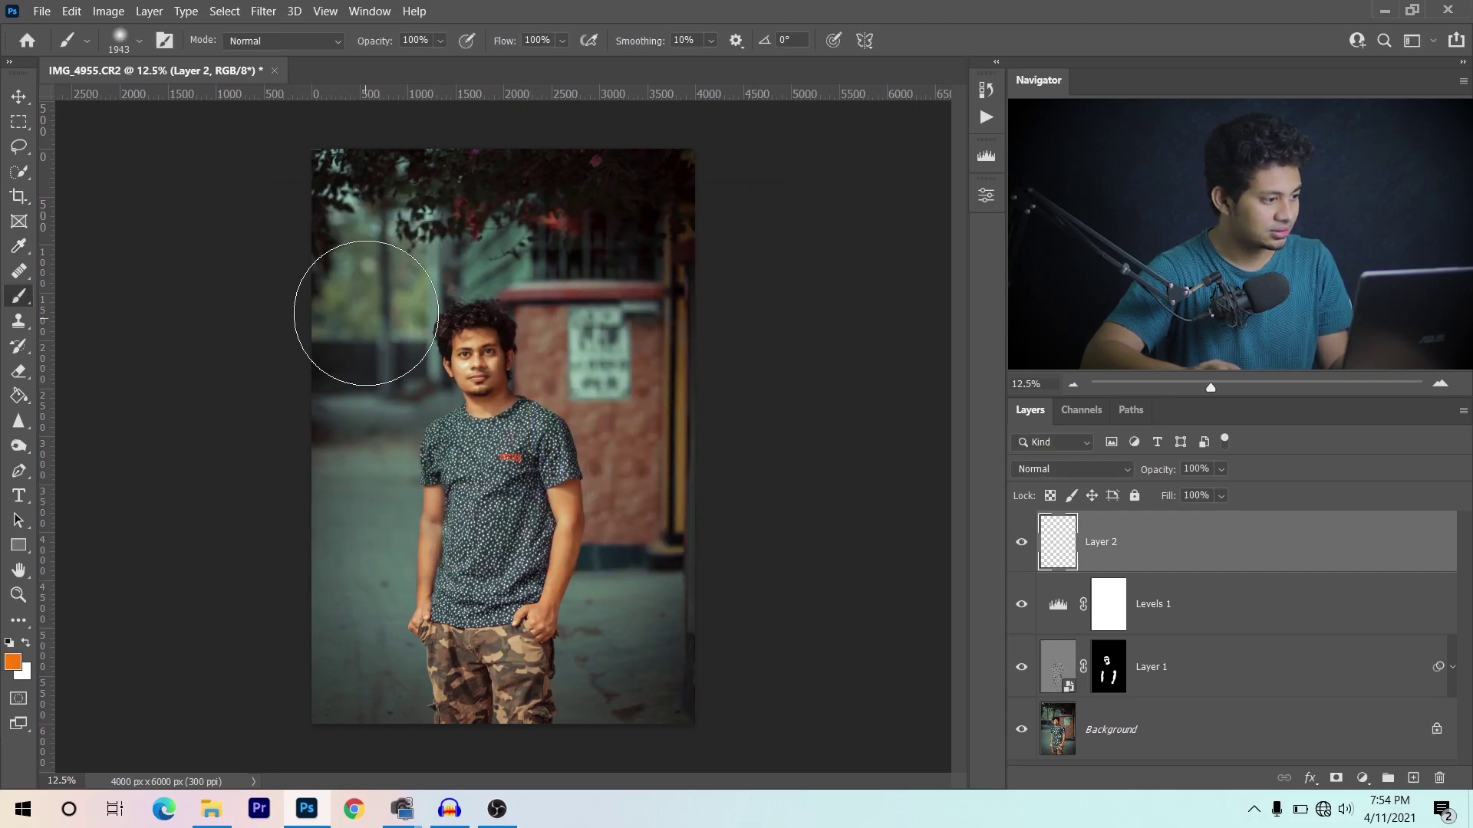
click(363, 290)
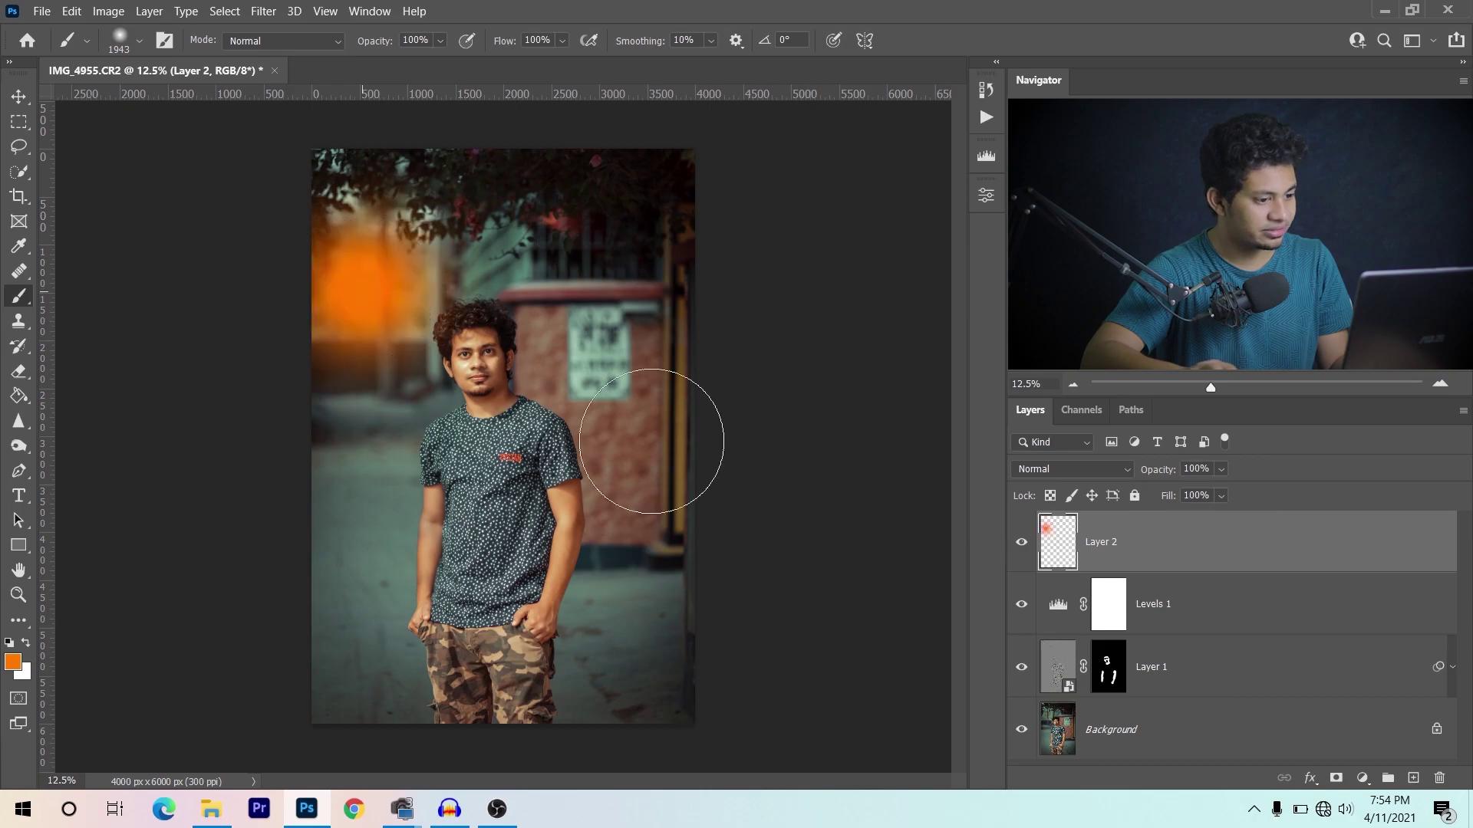
click(1043, 474)
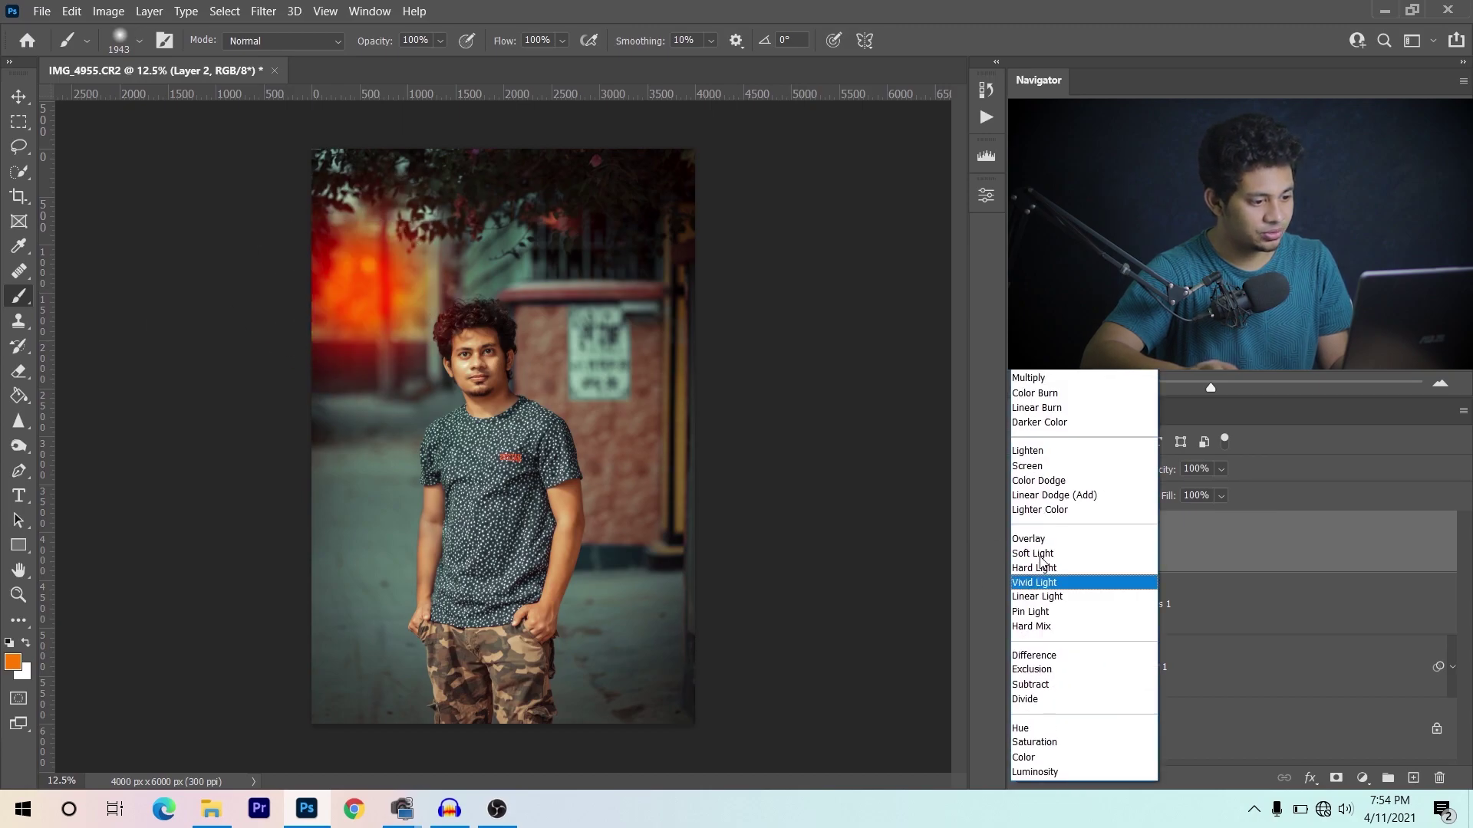
click(1031, 466)
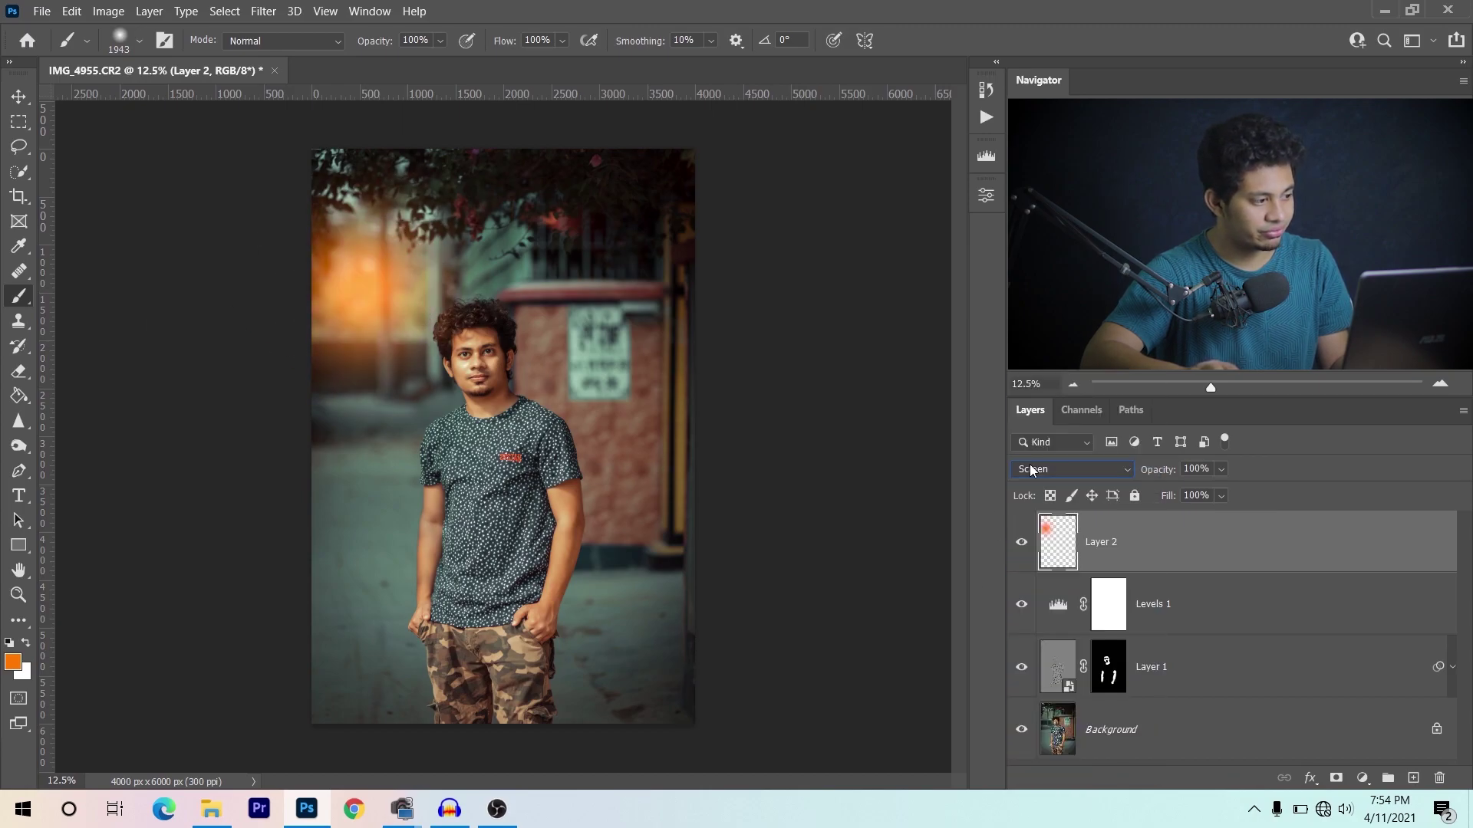
Step: Scale the orange glow on Layer 2 up to about 206% around its center with Free Transform
key(ctrl+t)
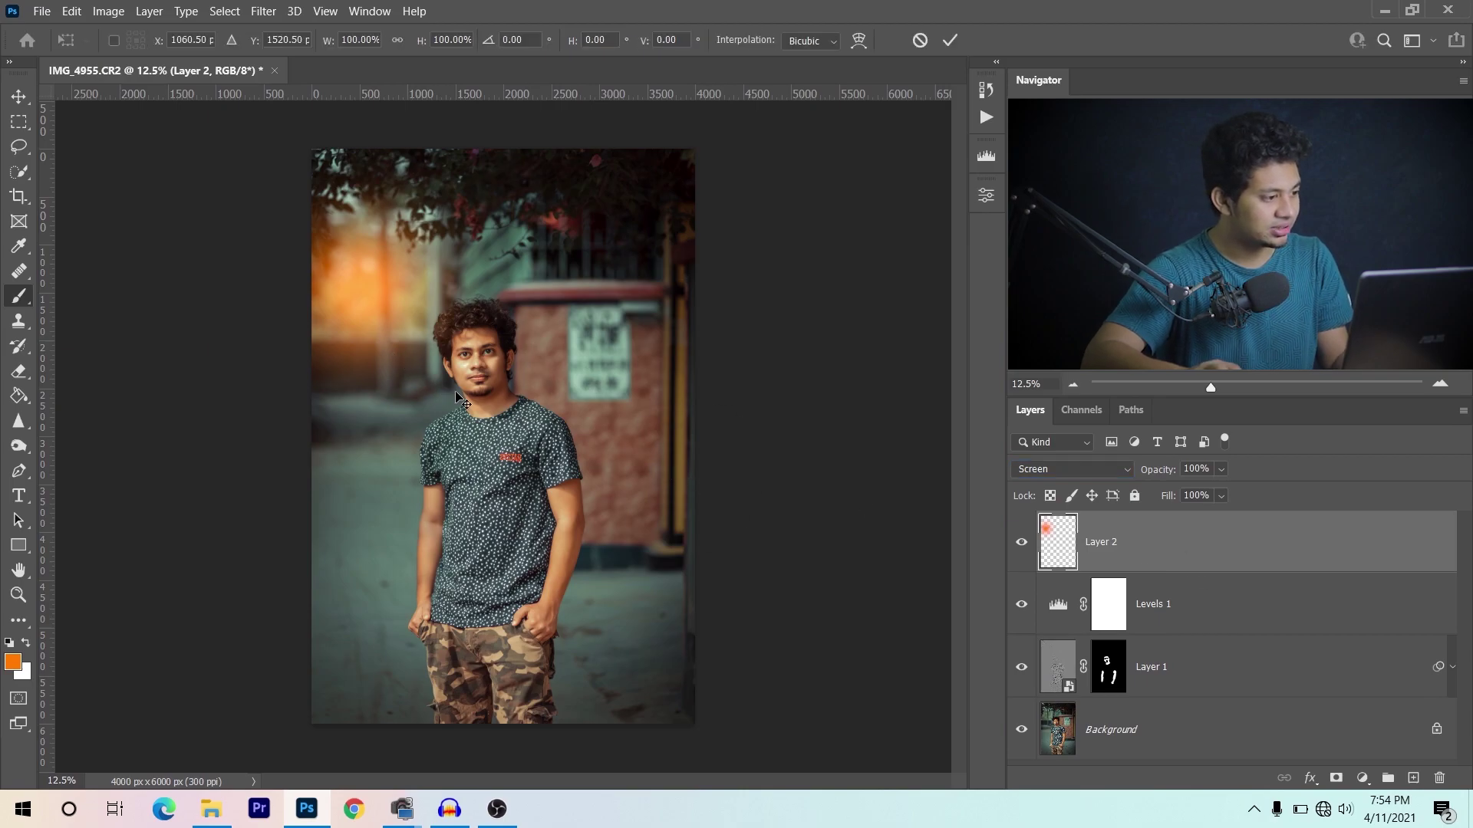
drag(542, 464, 662, 577)
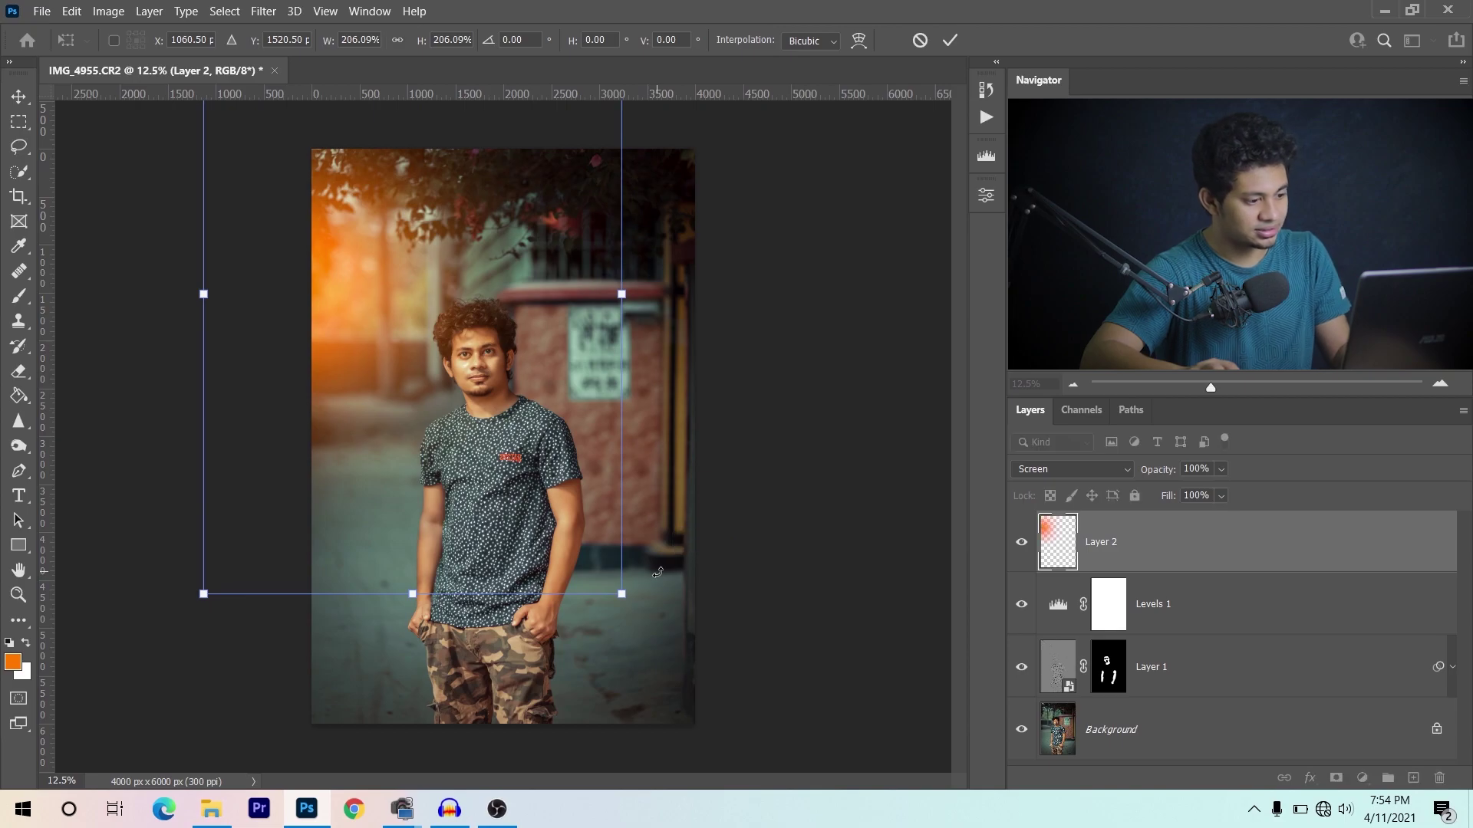
key(Return)
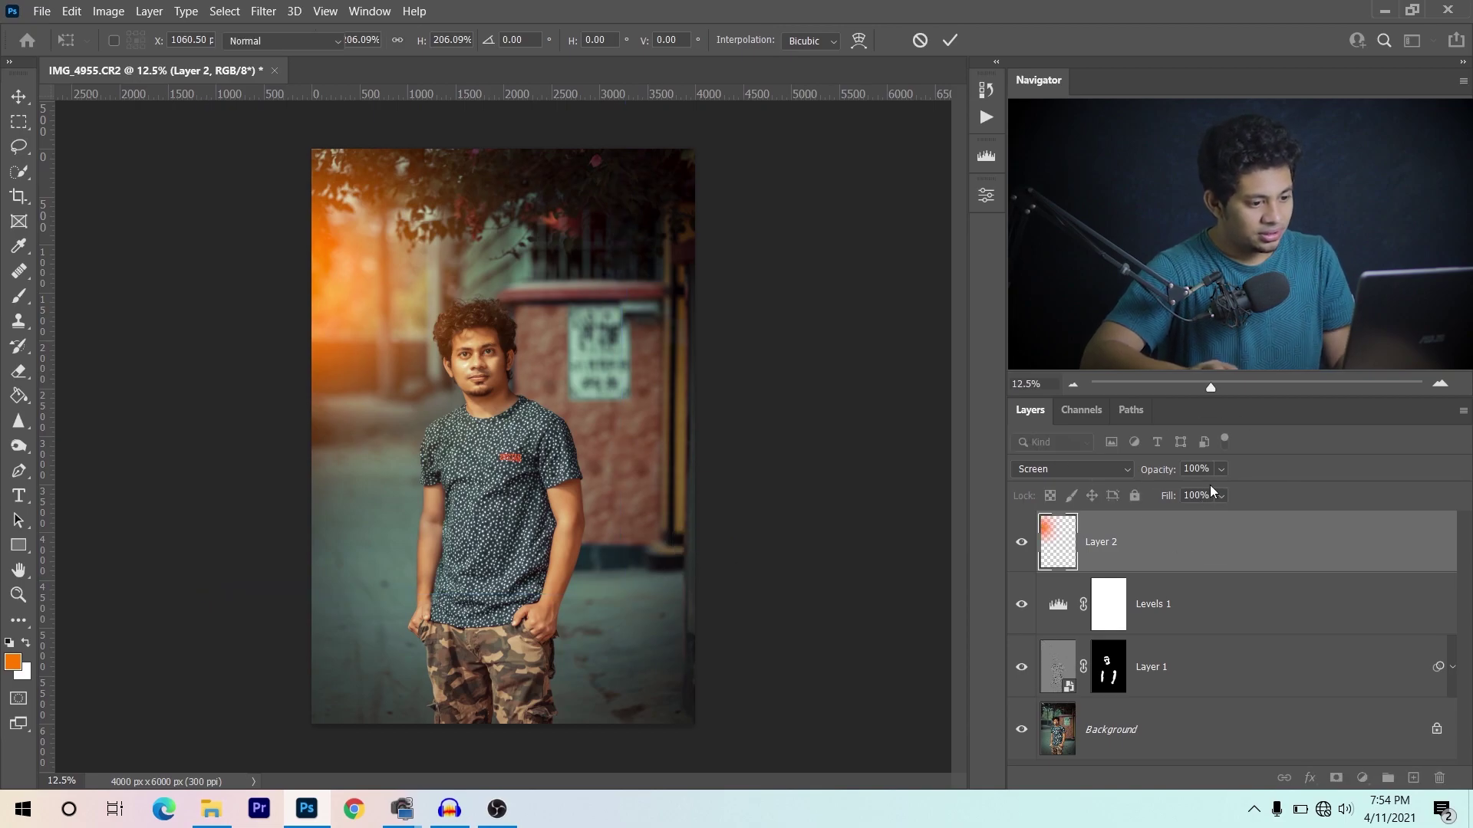
key(b)
Step: Set Layer 2 to 47% opacity and 77% fill, and compare the photo with the added layers hidden and shown
click(1221, 469)
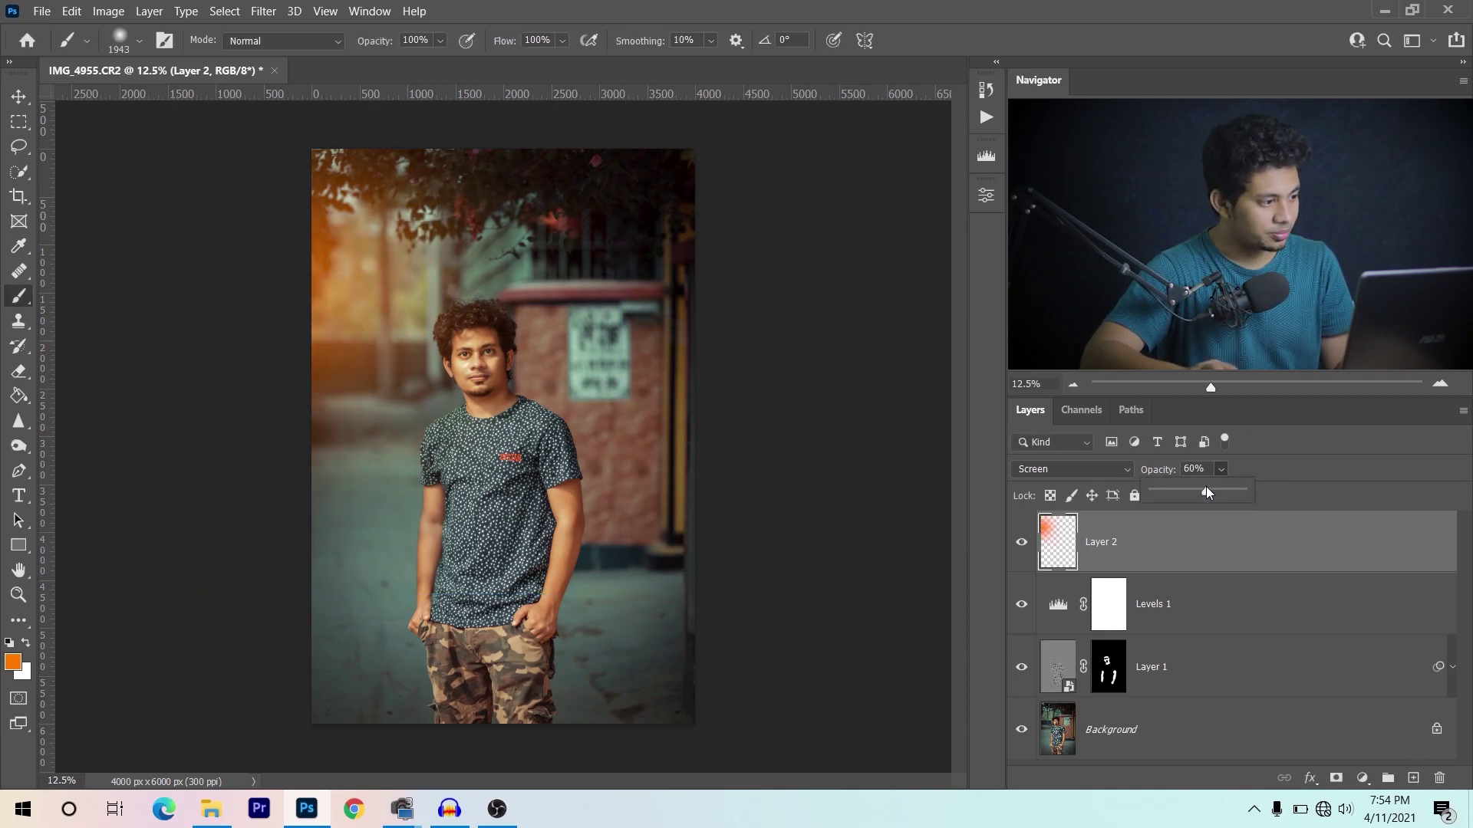
drag(1195, 490, 1195, 489)
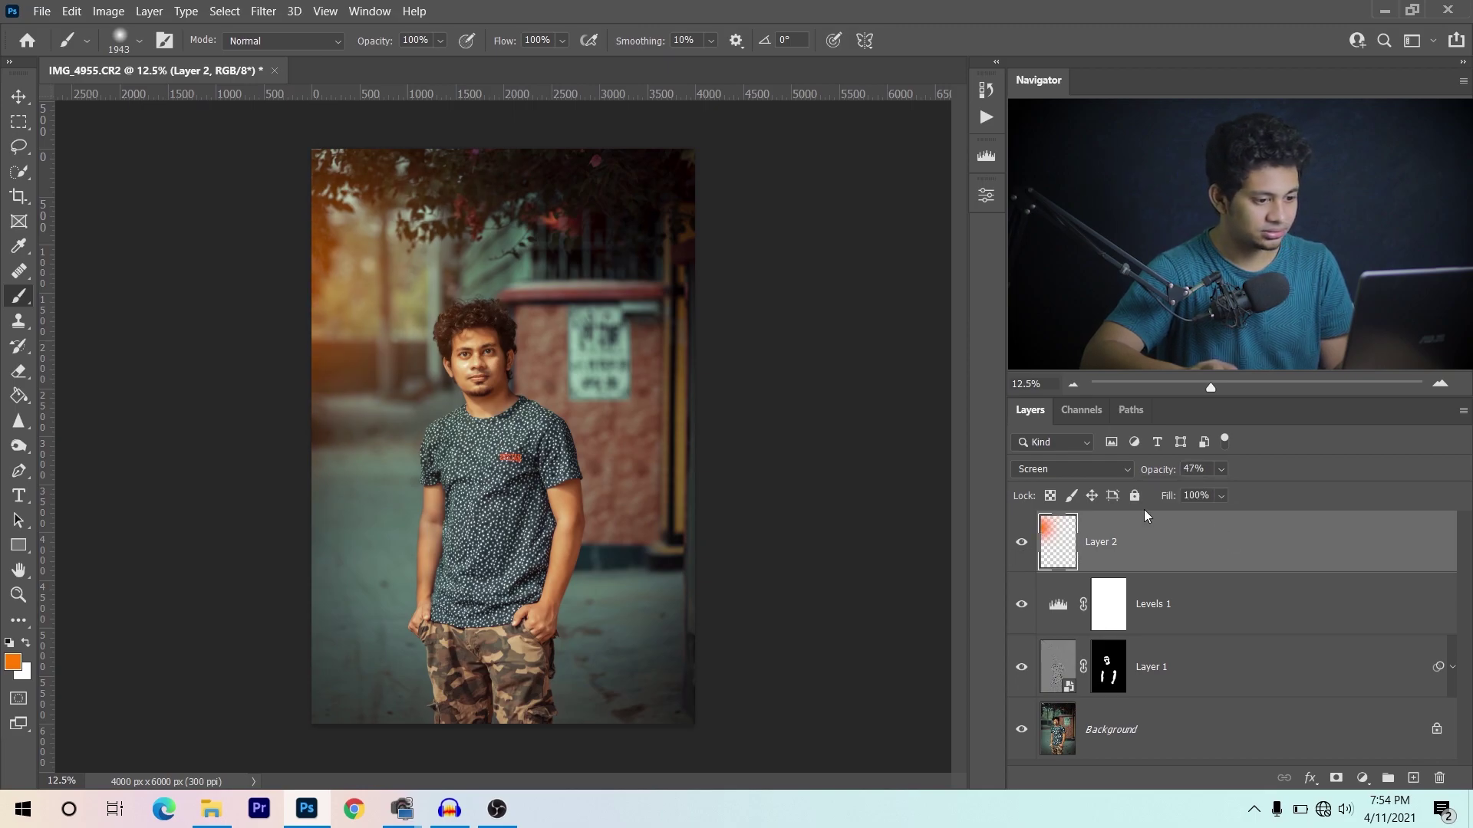
click(1222, 497)
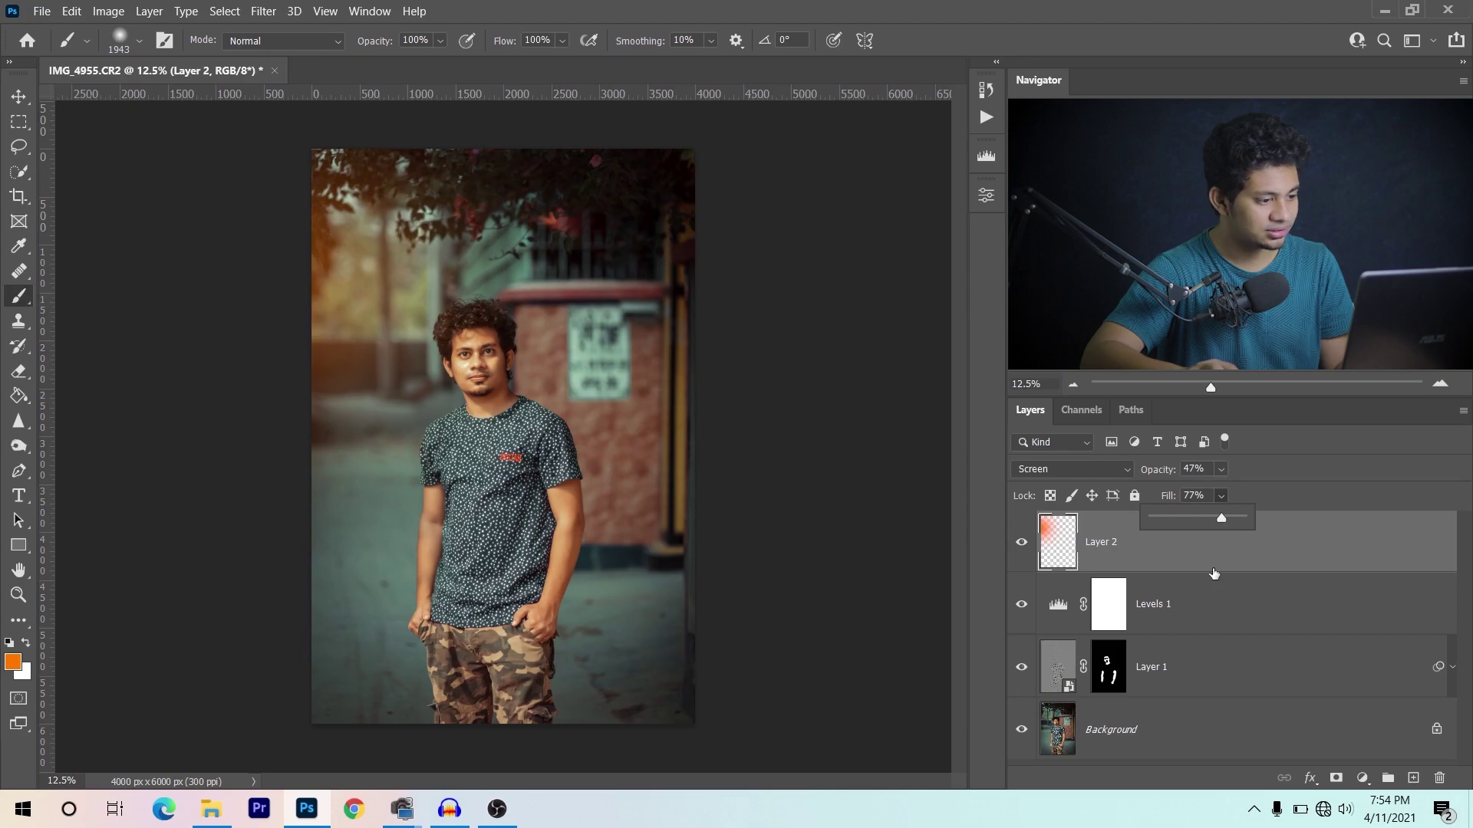
click(1222, 517)
click(1021, 546)
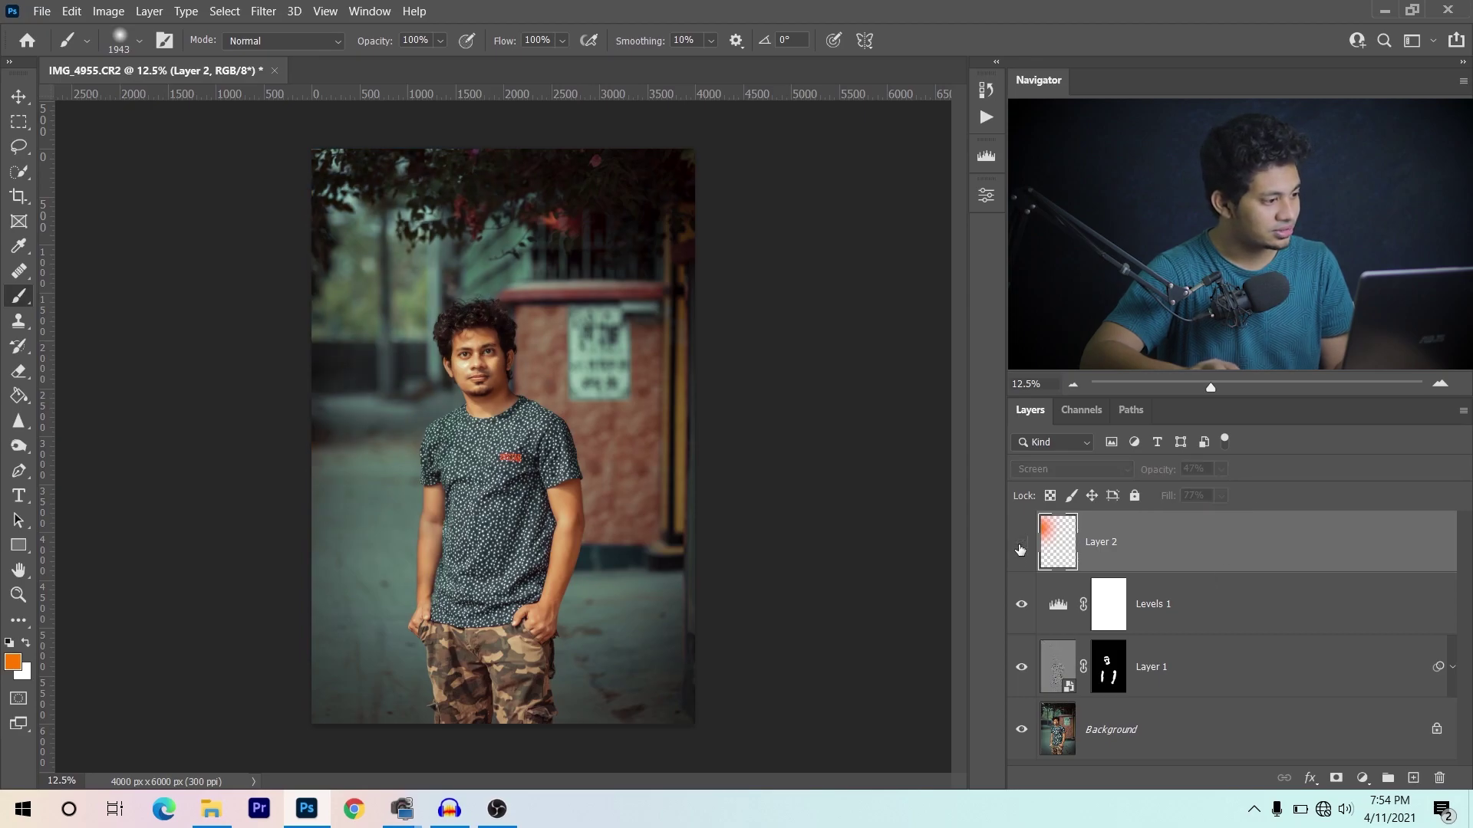
click(1021, 543)
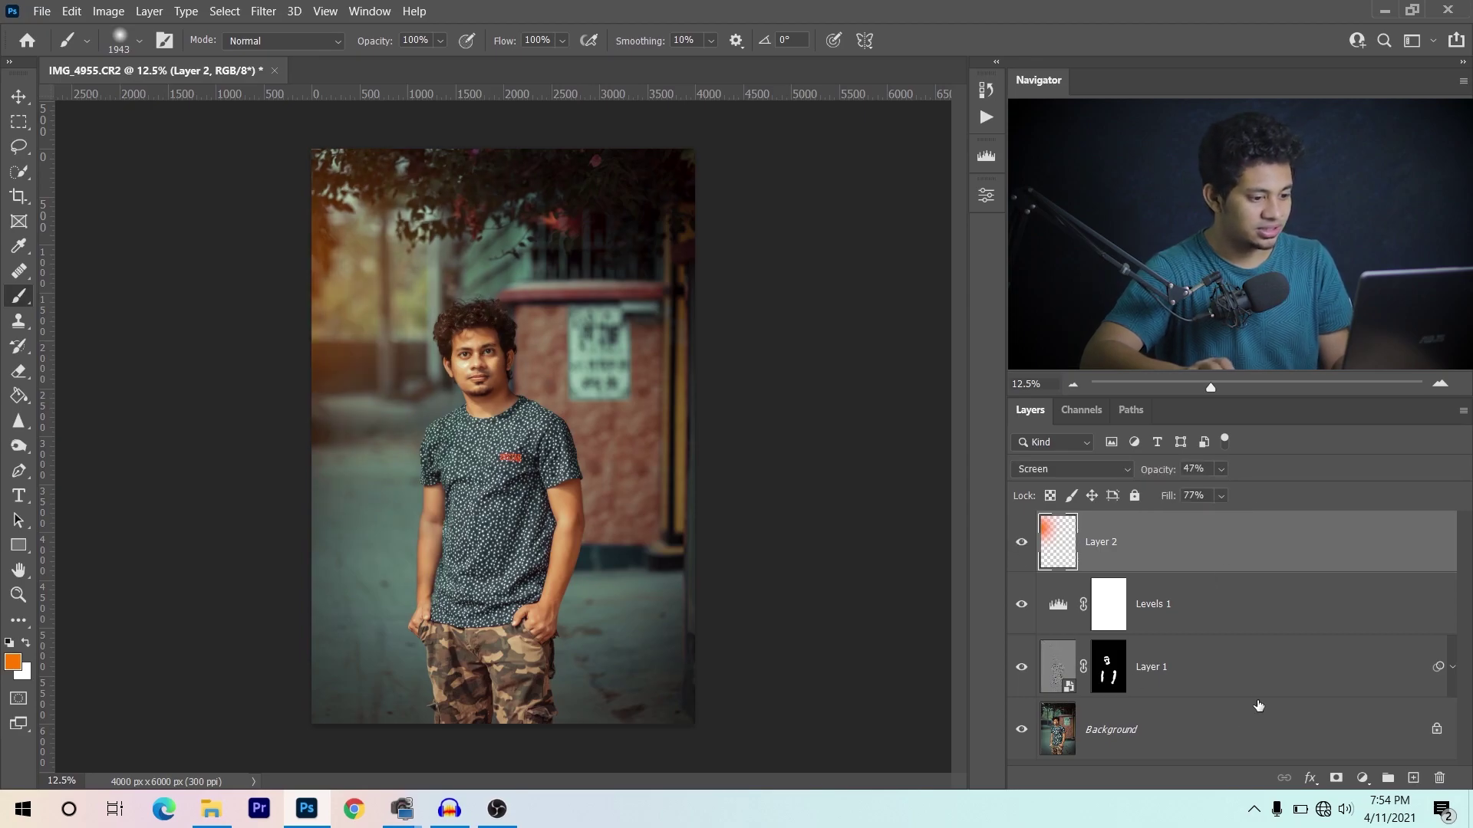
alt+click(1021, 729)
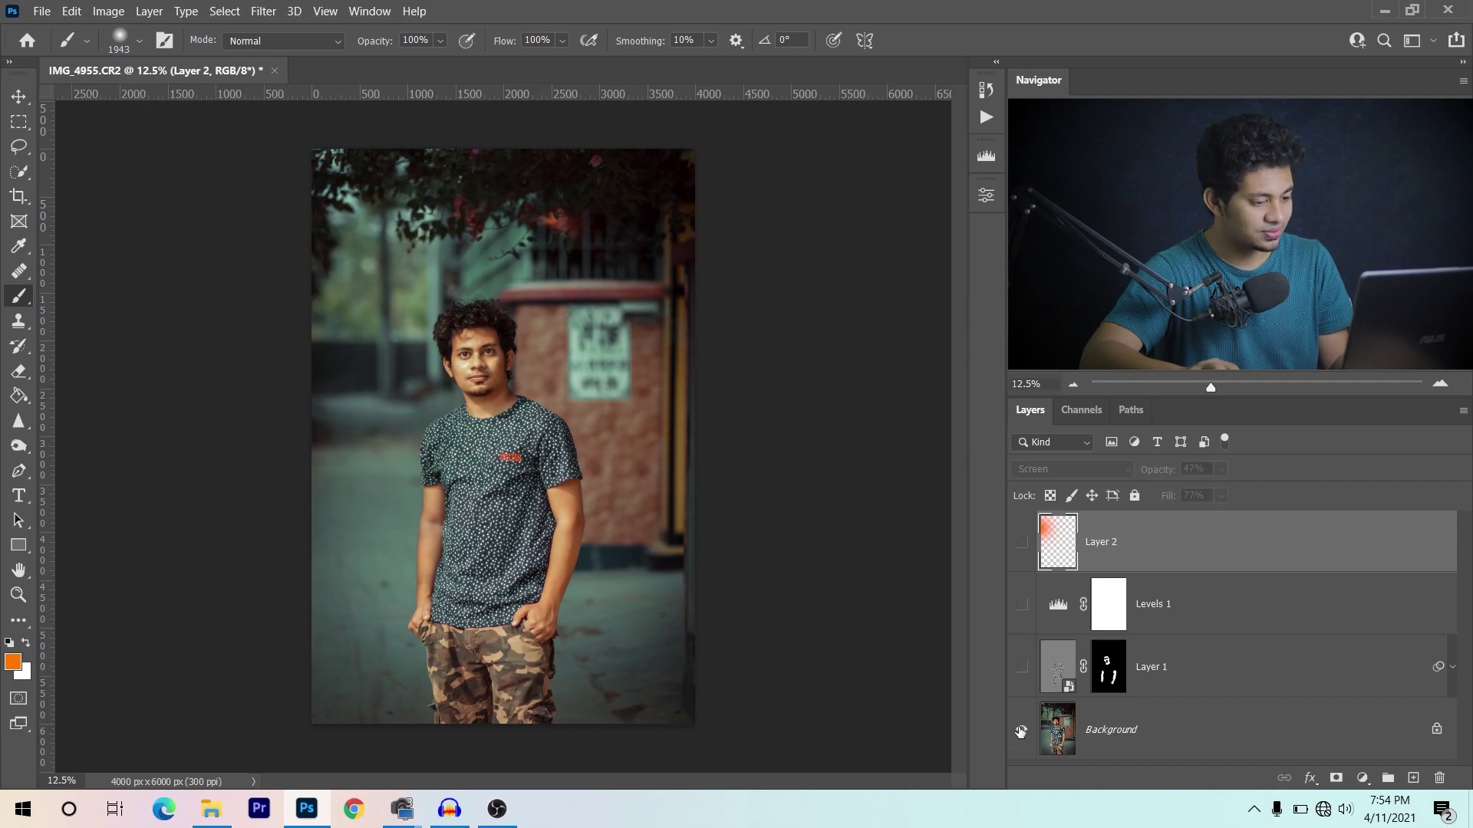
alt+click(1021, 732)
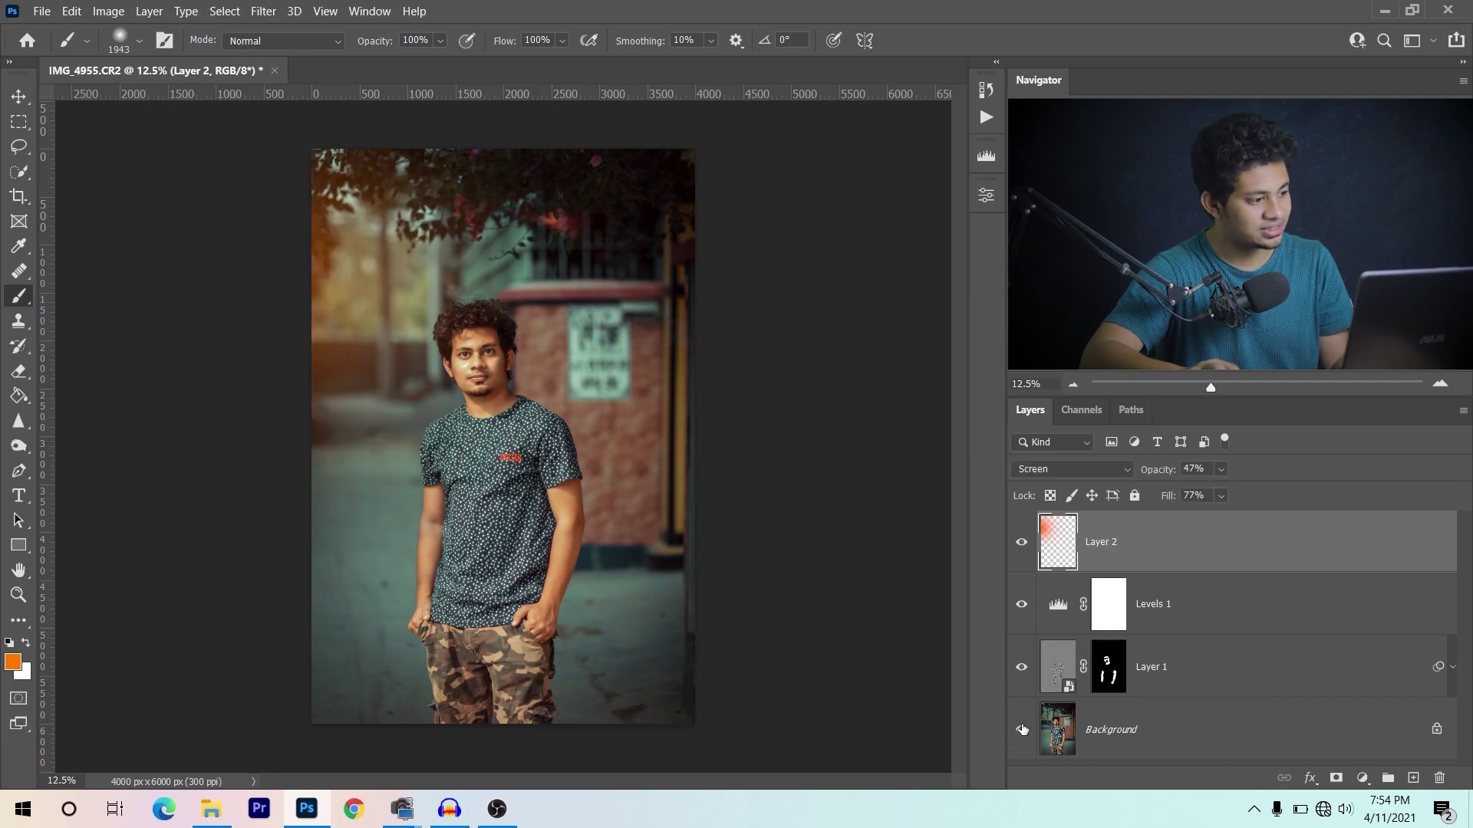